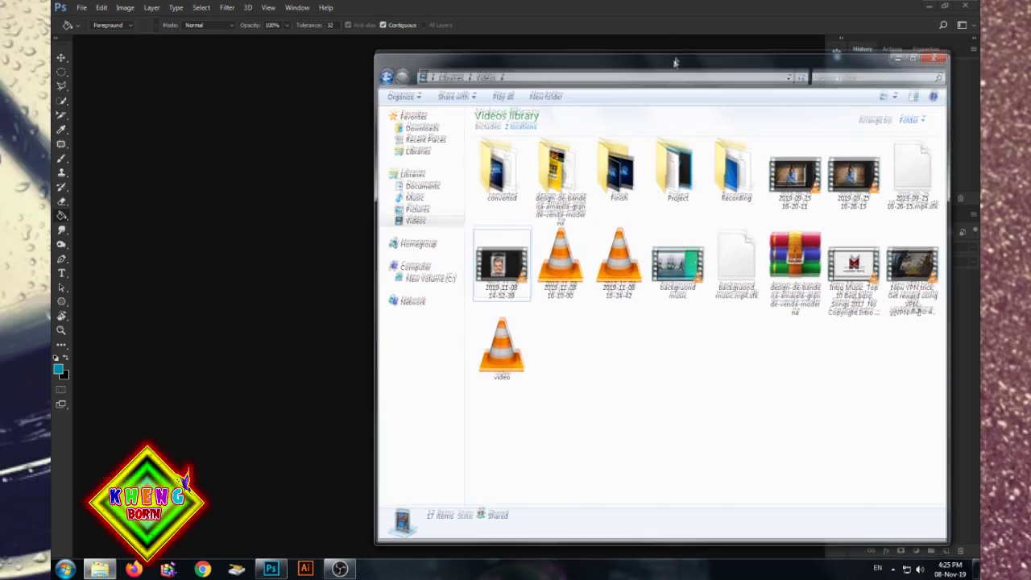
Open Pictures > Retouching and drag the red-lipstick acne portrait into Photoshop
{"action": "left_click_drag", "start_coordinate": [675, 62], "coordinate": [676, 58]}
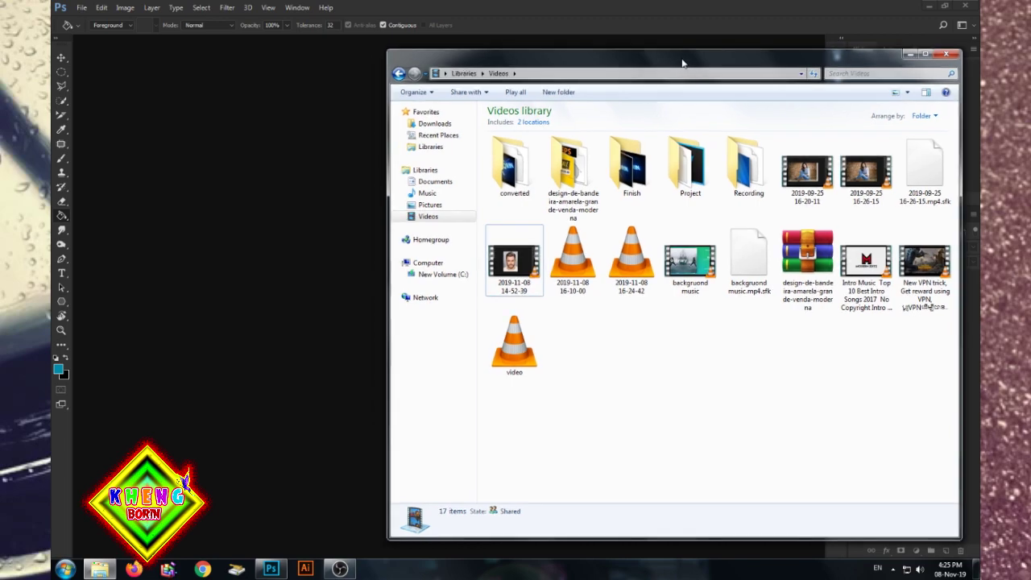
{"action": "left_click_drag", "start_coordinate": [675, 62], "coordinate": [679, 69]}
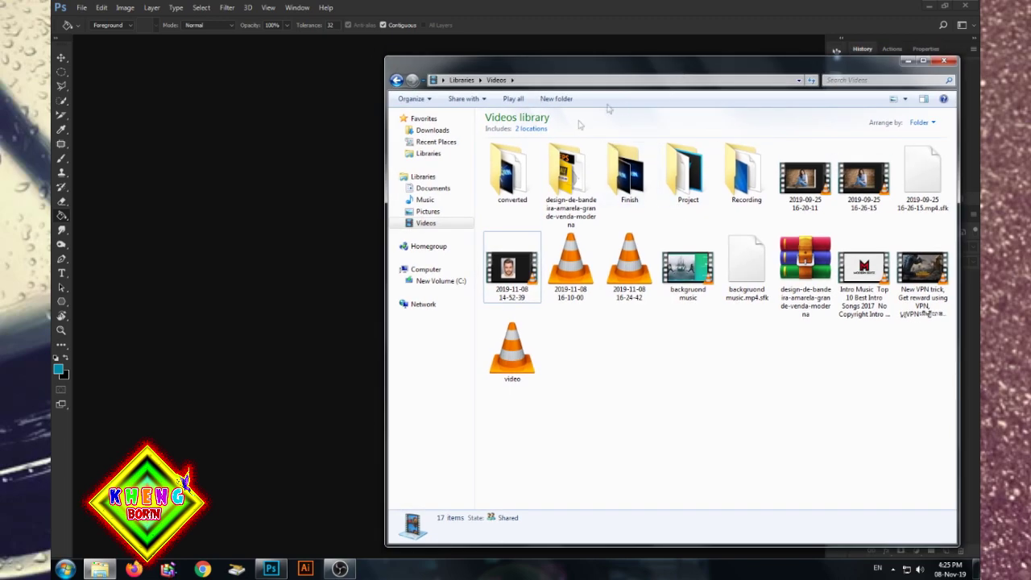
{"action": "left_click_drag", "start_coordinate": [685, 68], "coordinate": [694, 61]}
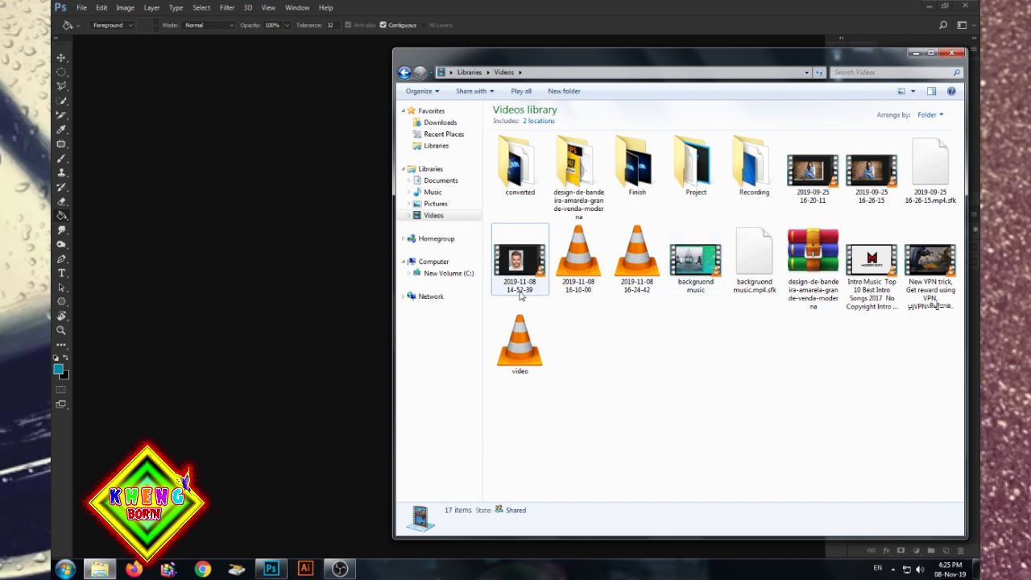
{"action": "left_click", "coordinate": [434, 203]}
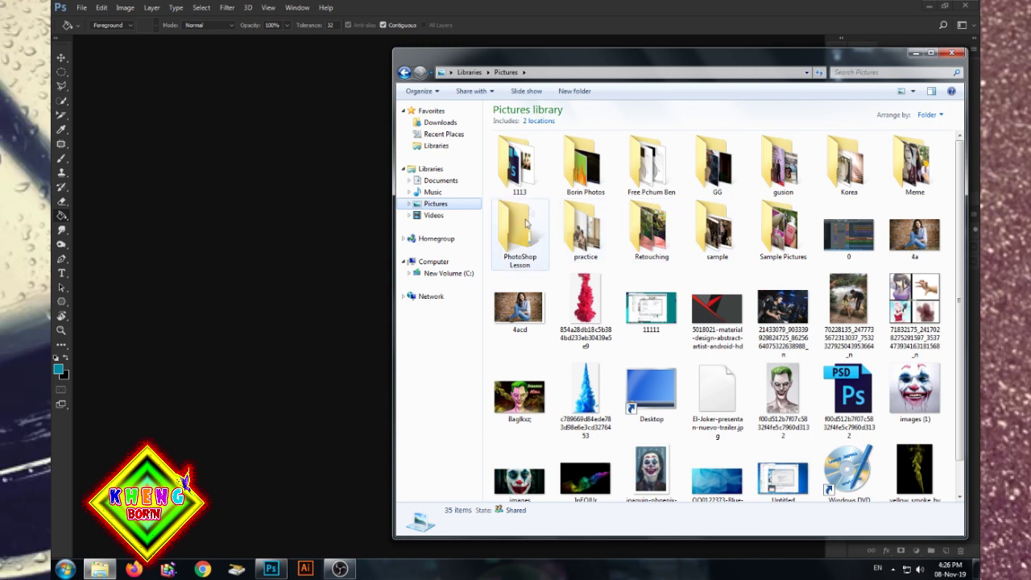
{"action": "double_click", "coordinate": [662, 246]}
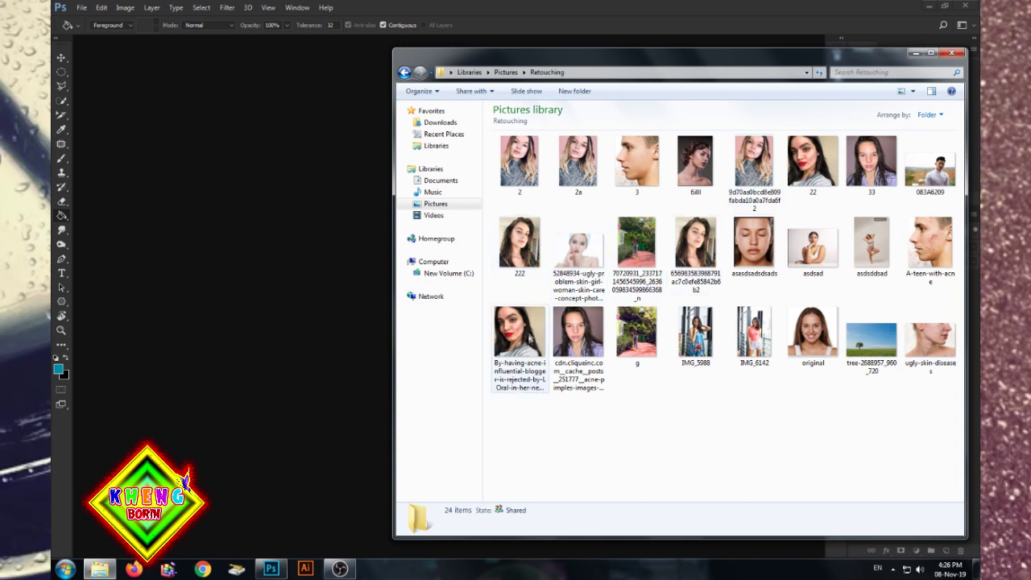
{"action": "mouse_move", "coordinate": [517, 333]}
{"action": "left_mouse_down"}
{"action": "mouse_move", "coordinate": [286, 240]}
{"action": "mouse_move", "coordinate": [270, 185]}
{"action": "left_mouse_up"}
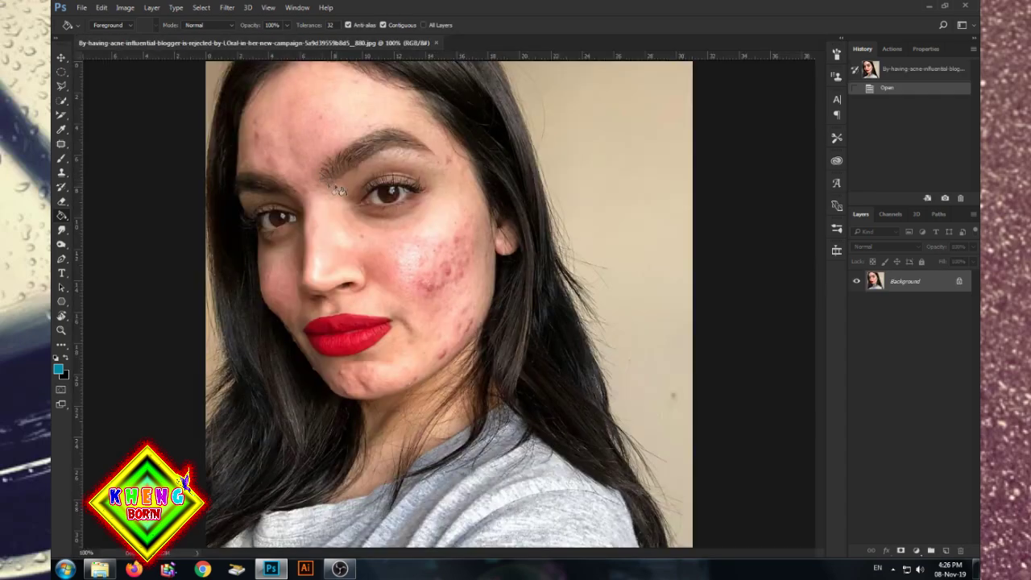
Patch two cheek blemishes with nearby skin using the Patch tool
{"action": "scroll", "coordinate": [330, 161], "scroll_direction": "up", "scroll_amount": 2}
{"action": "scroll", "coordinate": [325, 156], "scroll_direction": "down", "scroll_amount": 2}
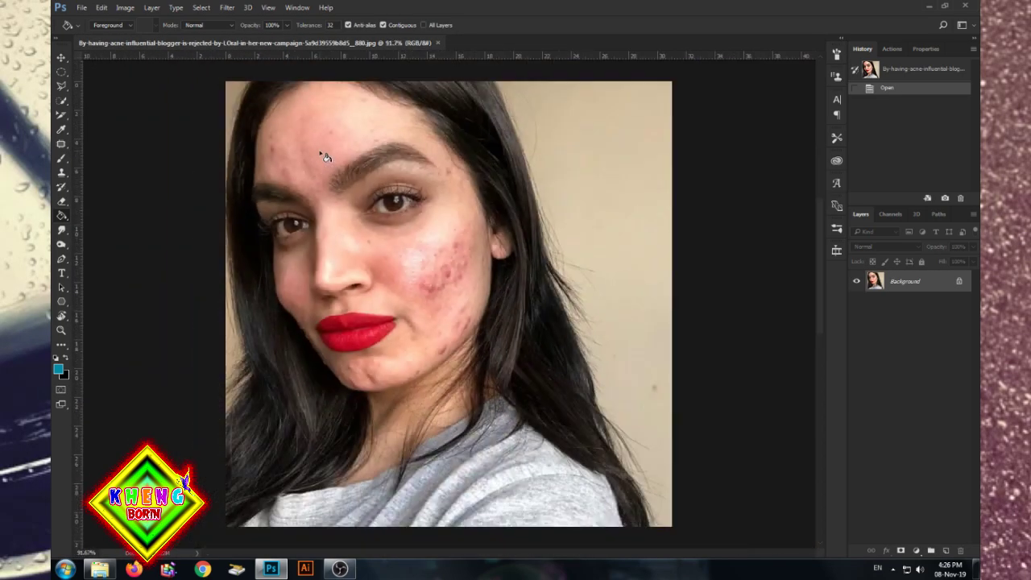
{"action": "scroll", "coordinate": [426, 279], "scroll_direction": "up", "scroll_amount": 3}
{"action": "scroll", "coordinate": [428, 274], "scroll_direction": "down", "scroll_amount": 2}
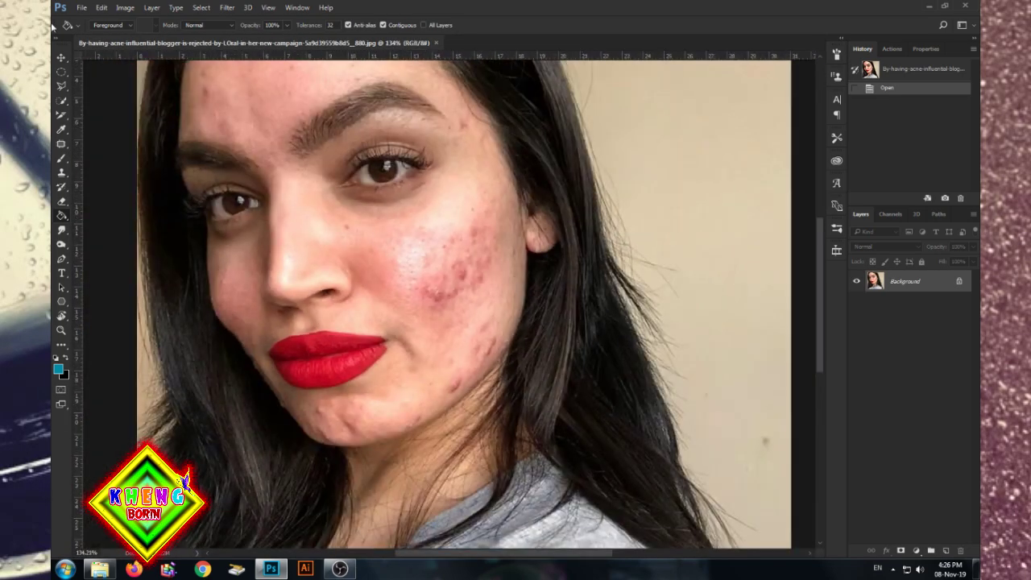
{"action": "left_click", "coordinate": [62, 145]}
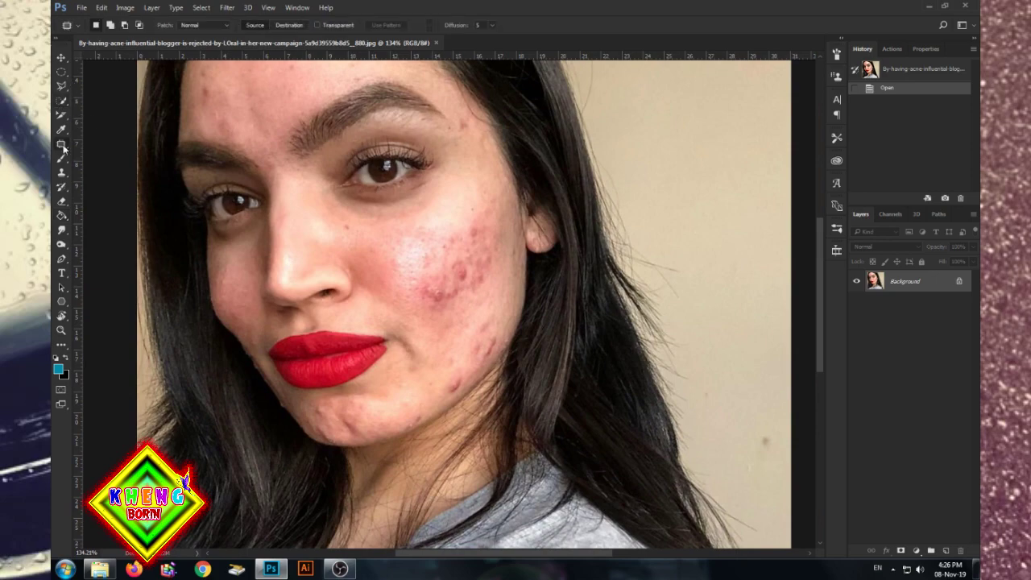
{"action": "scroll", "coordinate": [425, 258], "scroll_direction": "up", "scroll_amount": 3}
{"action": "mouse_move", "coordinate": [417, 244]}
{"action": "left_mouse_down"}
{"action": "mouse_move", "coordinate": [452, 252]}
{"action": "mouse_move", "coordinate": [434, 241]}
{"action": "mouse_move", "coordinate": [454, 201]}
{"action": "left_mouse_up"}
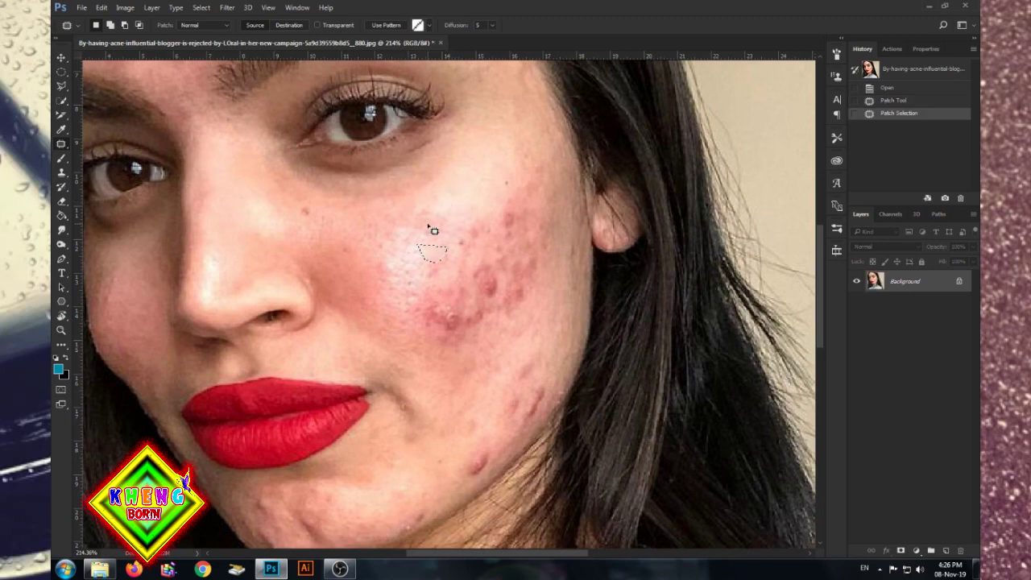
{"action": "key", "text": "ctrl+d"}
{"action": "mouse_move", "coordinate": [433, 251]}
{"action": "left_mouse_down"}
{"action": "mouse_move", "coordinate": [454, 200]}
{"action": "mouse_move", "coordinate": [443, 239]}
{"action": "mouse_move", "coordinate": [472, 188]}
{"action": "left_mouse_up"}
{"action": "key", "text": "ctrl+d"}
{"action": "key", "text": "ctrl+d"}
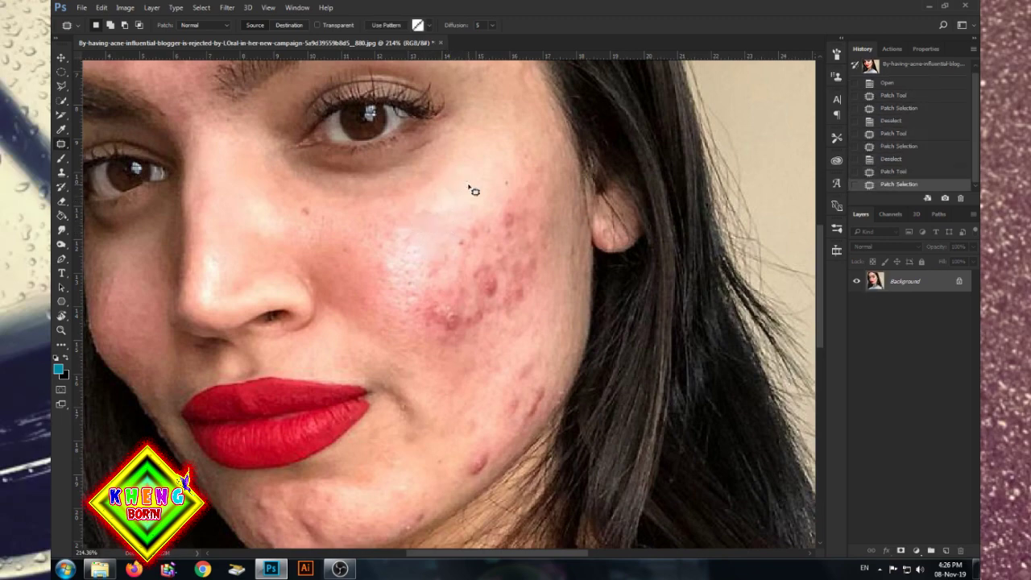
Revert the photo to its original History snapshot and add an empty Layer 1
{"action": "scroll", "coordinate": [444, 230], "scroll_direction": "down", "scroll_amount": 2}
{"action": "scroll", "coordinate": [439, 280], "scroll_direction": "up", "scroll_amount": 1}
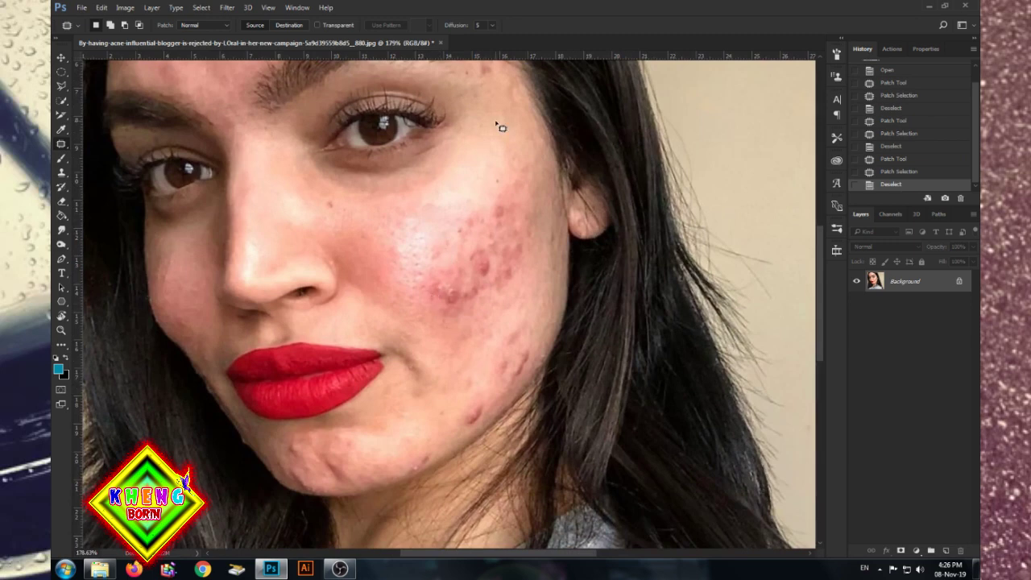
{"action": "scroll", "coordinate": [896, 92], "scroll_direction": "up", "scroll_amount": 1}
{"action": "left_click", "coordinate": [904, 68]}
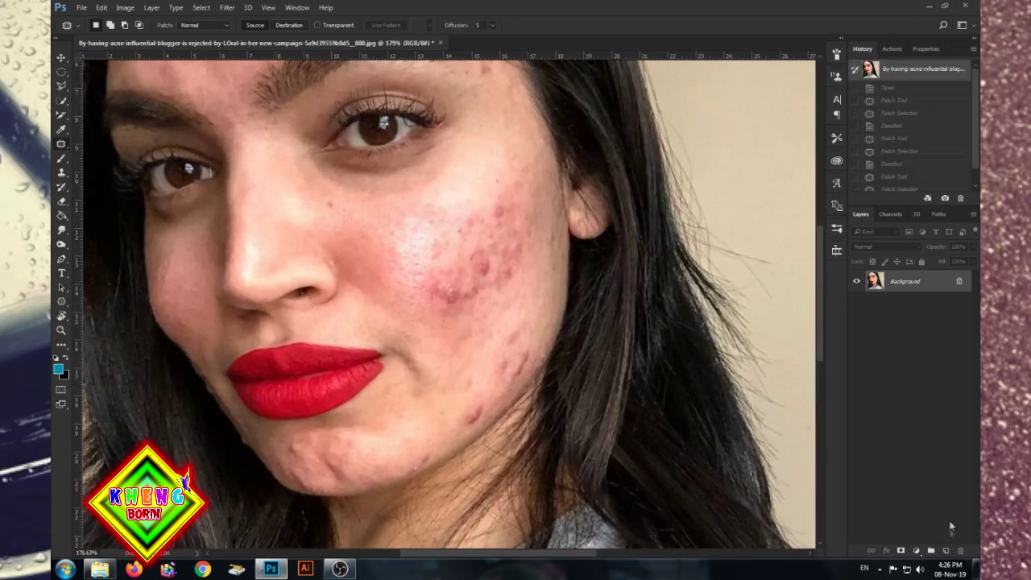
{"action": "left_click", "coordinate": [945, 550]}
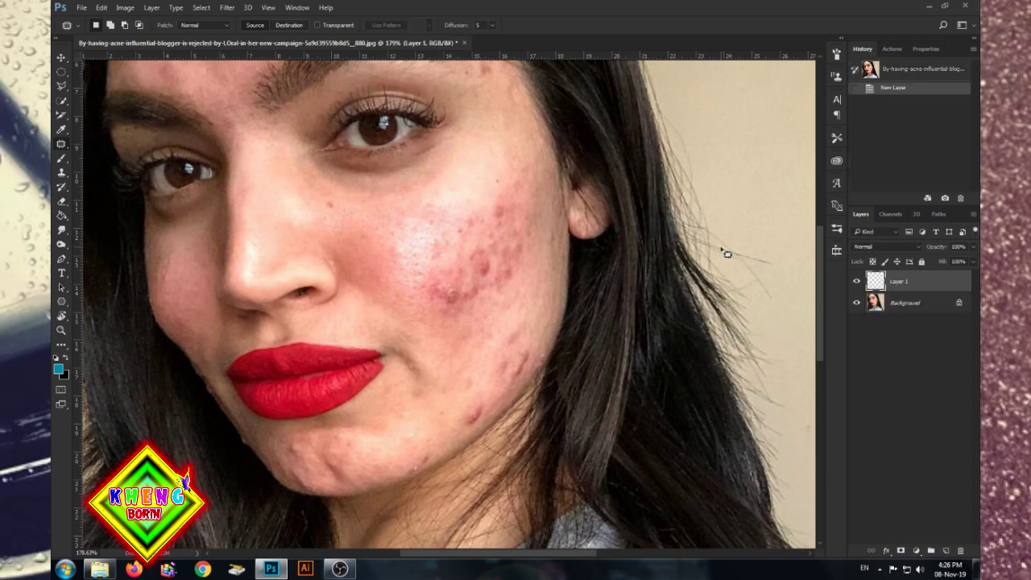
Replace the empty layer with a Background copy and set Camera Raw sharpening to 10, 1.3, 50
{"action": "key", "text": "Delete"}
{"action": "mouse_move", "coordinate": [923, 284]}
{"action": "left_mouse_down"}
{"action": "mouse_move", "coordinate": [936, 556]}
{"action": "mouse_move", "coordinate": [945, 550]}
{"action": "left_mouse_up"}
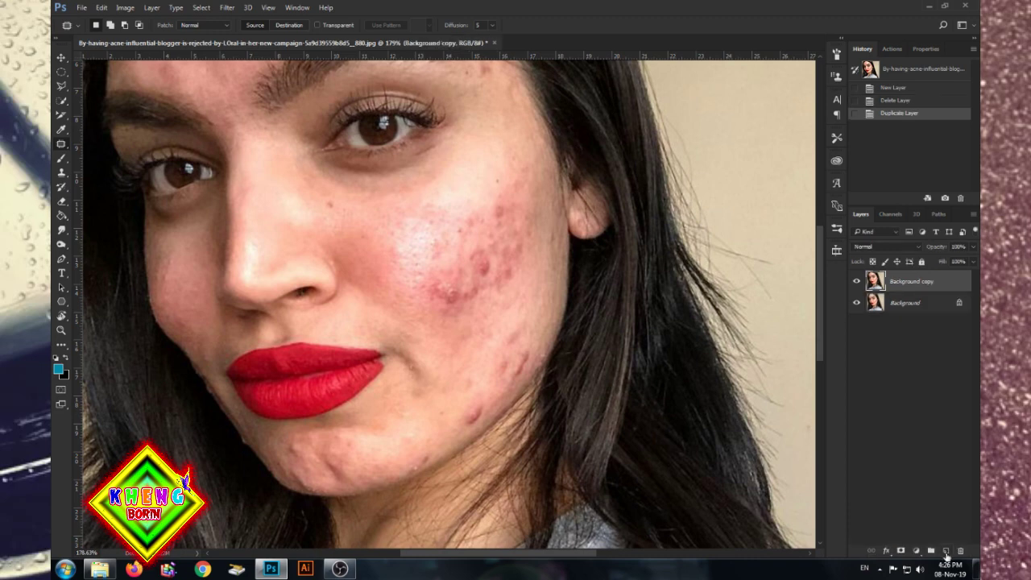
{"action": "left_click", "coordinate": [225, 7]}
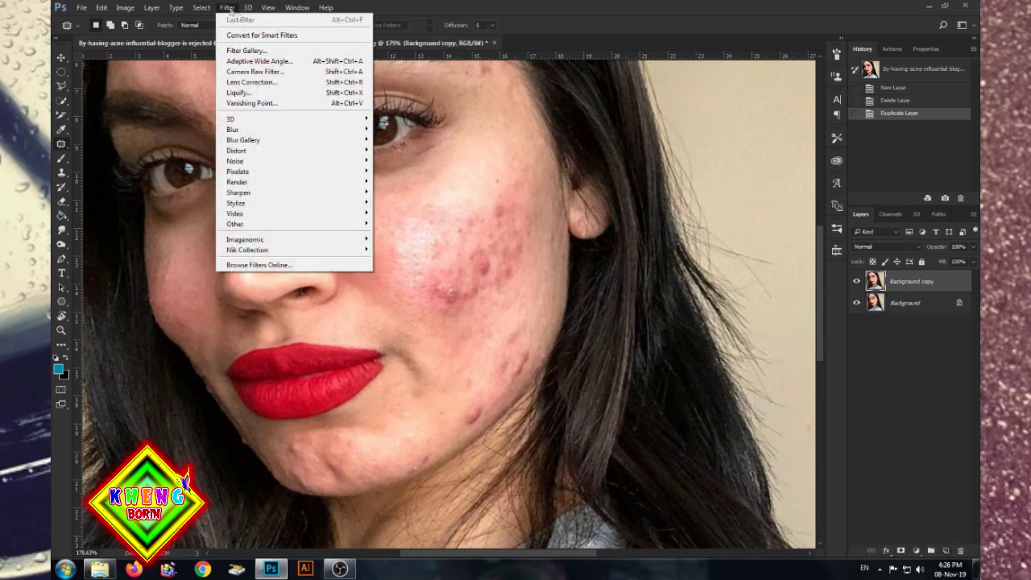
{"action": "left_click", "coordinate": [285, 70]}
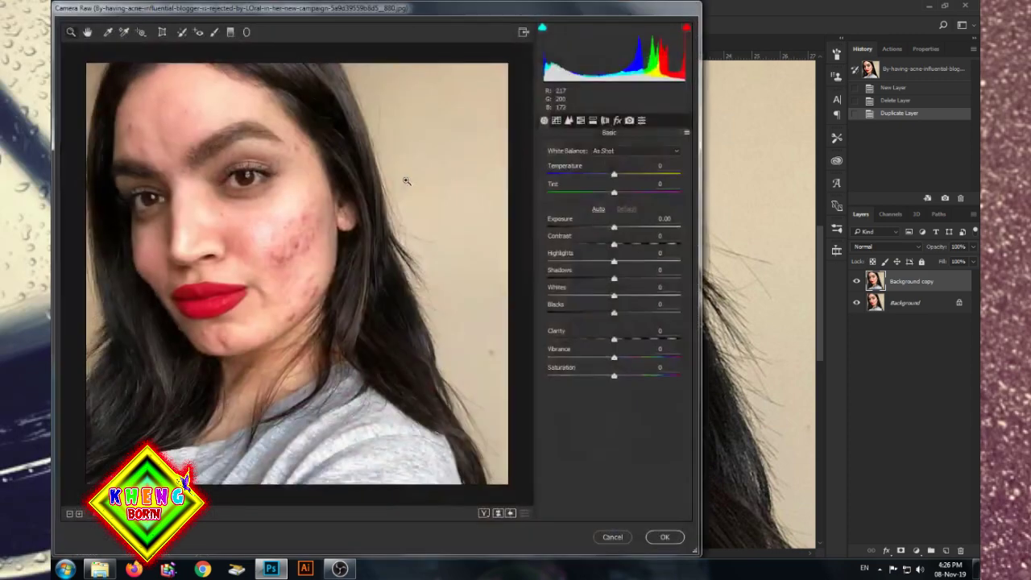
{"action": "left_click", "coordinate": [569, 121]}
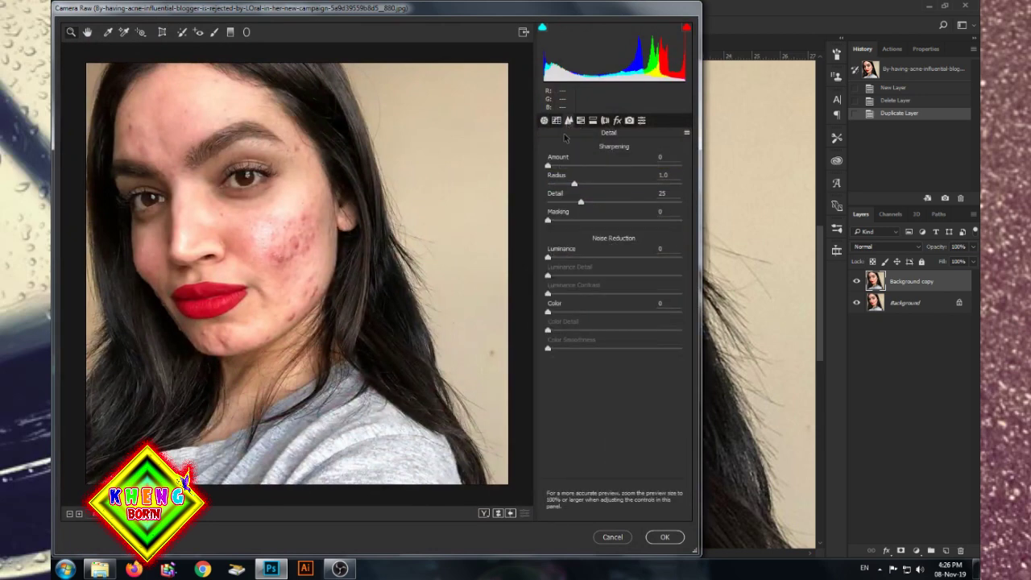
{"action": "left_click", "coordinate": [551, 165]}
{"action": "left_click_drag", "start_coordinate": [551, 166], "coordinate": [558, 166]}
{"action": "left_click", "coordinate": [575, 185]}
{"action": "mouse_move", "coordinate": [575, 184]}
{"action": "left_mouse_down"}
{"action": "mouse_move", "coordinate": [590, 184]}
{"action": "mouse_move", "coordinate": [592, 204]}
{"action": "left_mouse_up"}
{"action": "left_click", "coordinate": [581, 202]}
{"action": "type", "text": "50"}
Set Luminance noise reduction 95, detail 30, contrast 9 and apply the Camera Raw filter
{"action": "mouse_move", "coordinate": [550, 258]}
{"action": "left_mouse_down"}
{"action": "mouse_move", "coordinate": [647, 265]}
{"action": "mouse_move", "coordinate": [522, 265]}
{"action": "mouse_move", "coordinate": [672, 258]}
{"action": "left_mouse_up"}
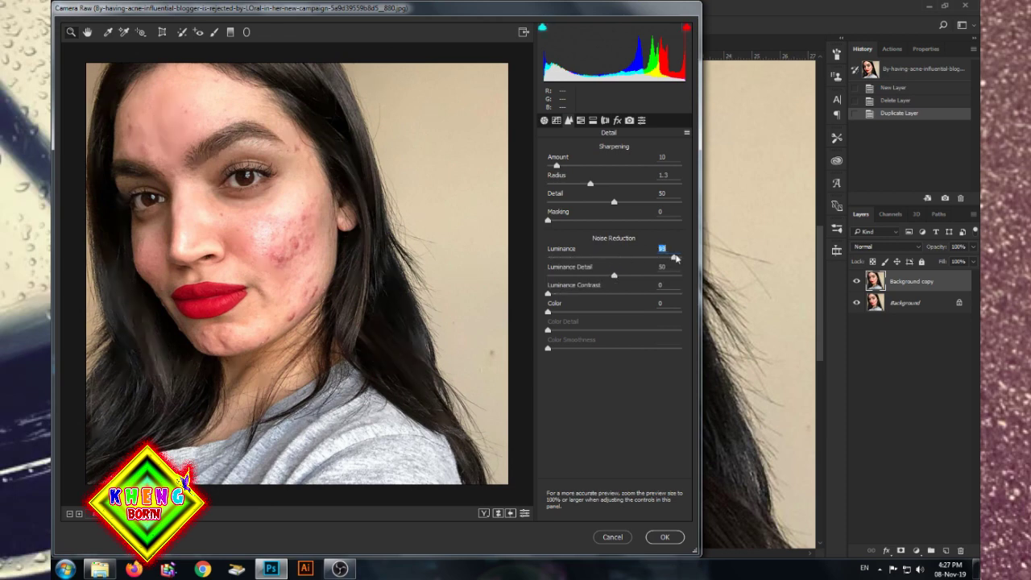
{"action": "left_click", "coordinate": [612, 276]}
{"action": "left_click_drag", "start_coordinate": [612, 275], "coordinate": [577, 276]}
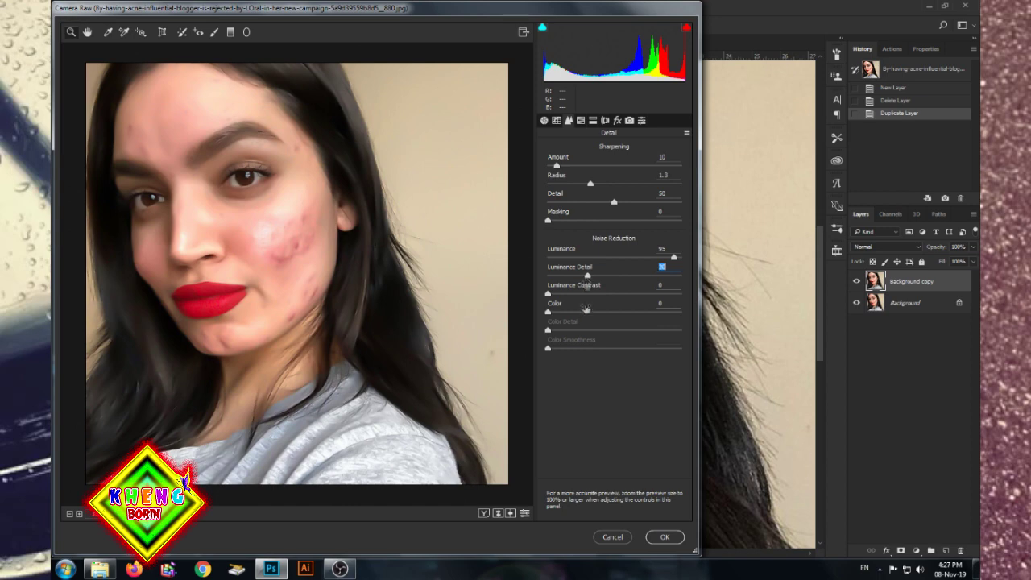
{"action": "left_click_drag", "start_coordinate": [552, 294], "coordinate": [561, 313]}
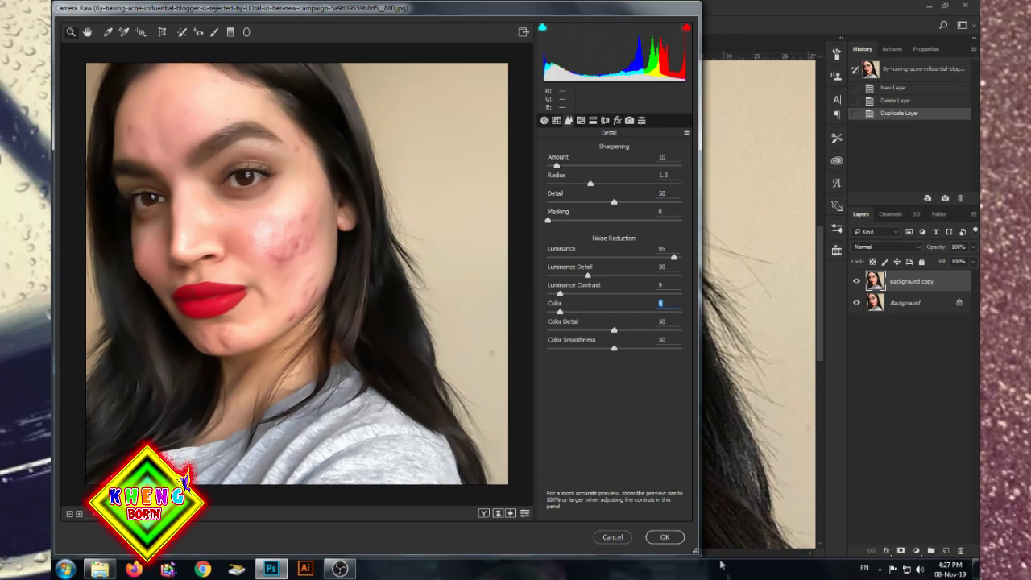
{"action": "left_click", "coordinate": [666, 537]}
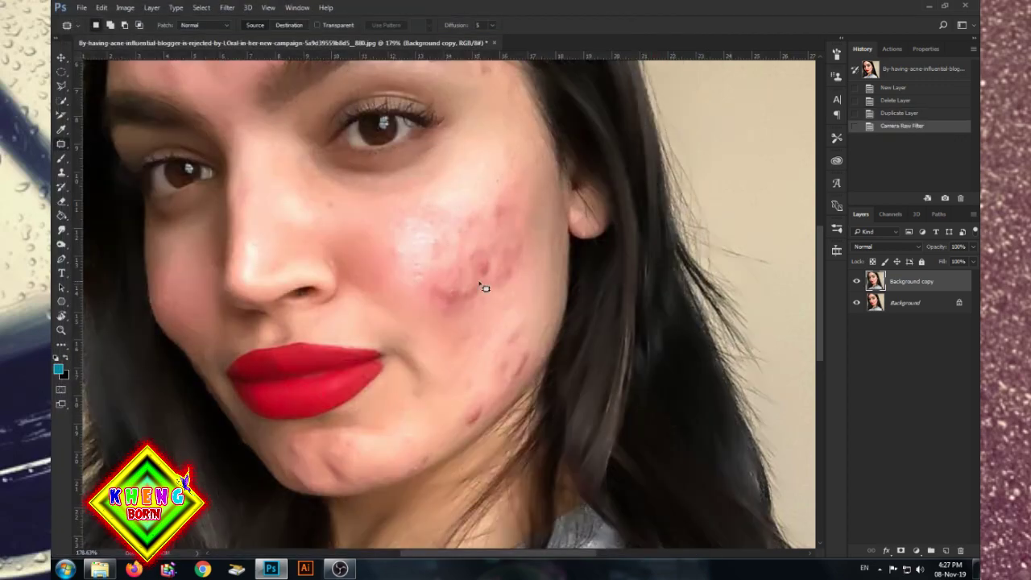
Hide the smoothed Background copy behind a black layer mask
{"action": "scroll", "coordinate": [371, 252], "scroll_direction": "down", "scroll_amount": 3}
{"action": "scroll", "coordinate": [323, 218], "scroll_direction": "up", "scroll_amount": 3}
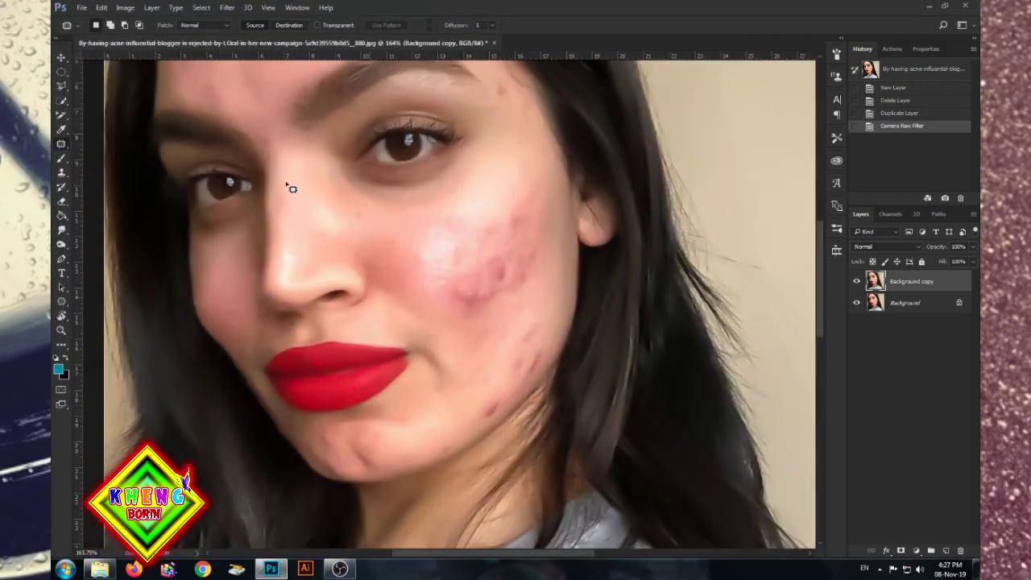
{"action": "scroll", "coordinate": [348, 258], "scroll_direction": "up", "scroll_amount": 3}
{"action": "scroll", "coordinate": [357, 298], "scroll_direction": "up", "scroll_amount": 2}
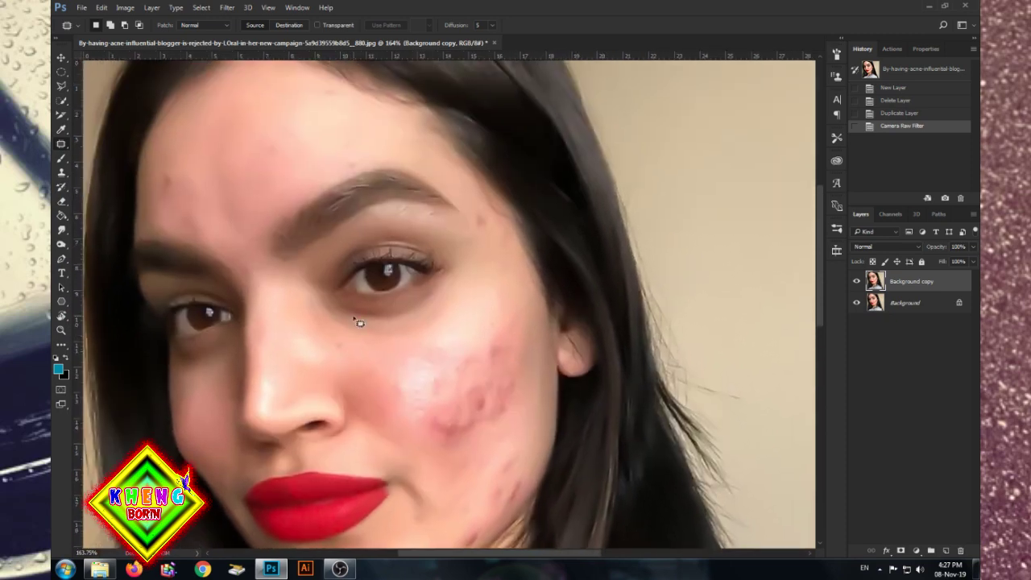
{"action": "scroll", "coordinate": [344, 256], "scroll_direction": "down", "scroll_amount": 3}
{"action": "scroll", "coordinate": [340, 179], "scroll_direction": "up", "scroll_amount": 3}
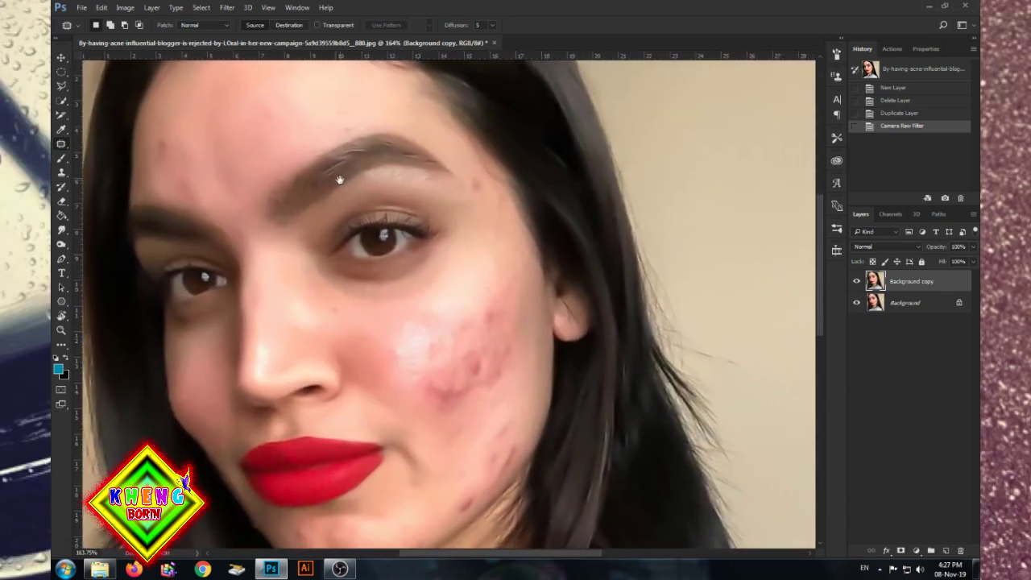
{"action": "scroll", "coordinate": [344, 184], "scroll_direction": "down", "scroll_amount": 3}
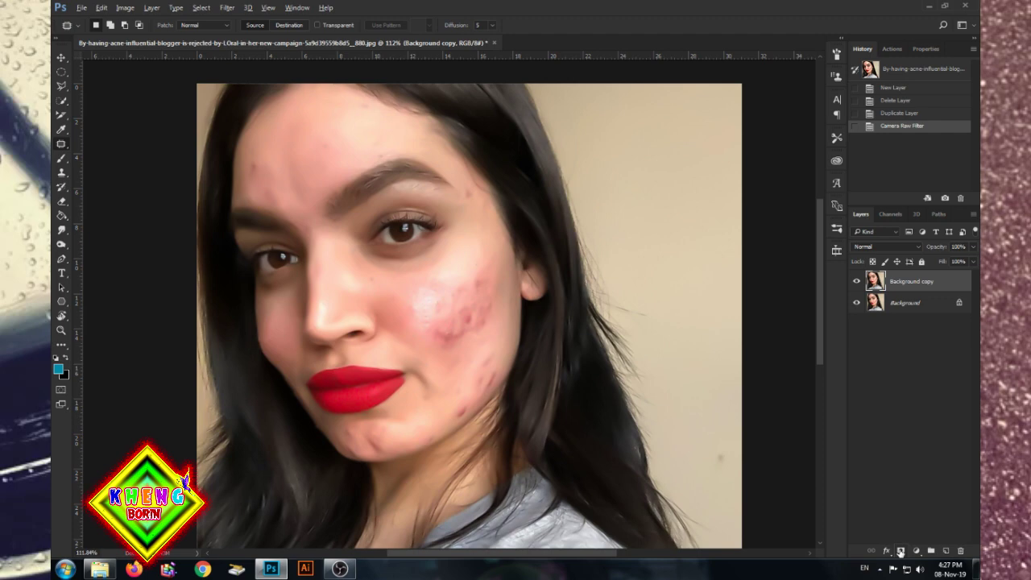
{"action": "left_click", "coordinate": [900, 551], "text": "alt"}
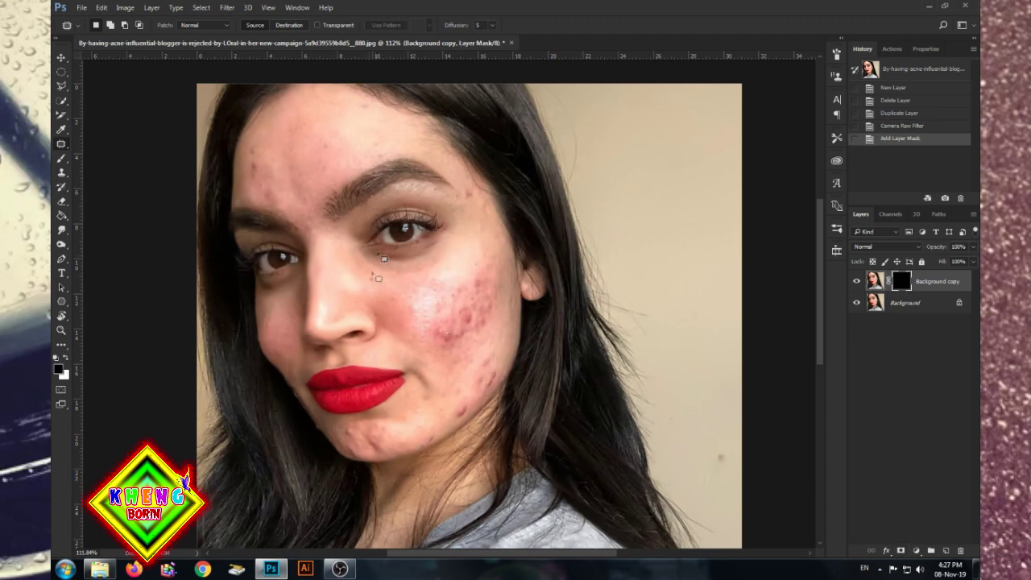
Set up a 370 px brush painting white on the mask
{"action": "left_click", "coordinate": [61, 158]}
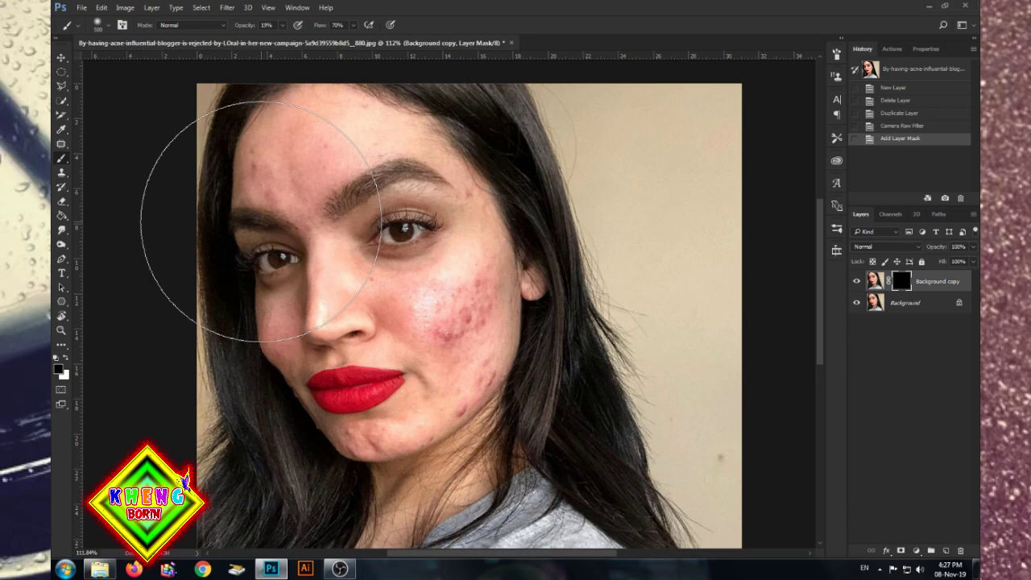
{"action": "left_click_drag", "start_coordinate": [260, 222], "coordinate": [241, 221]}
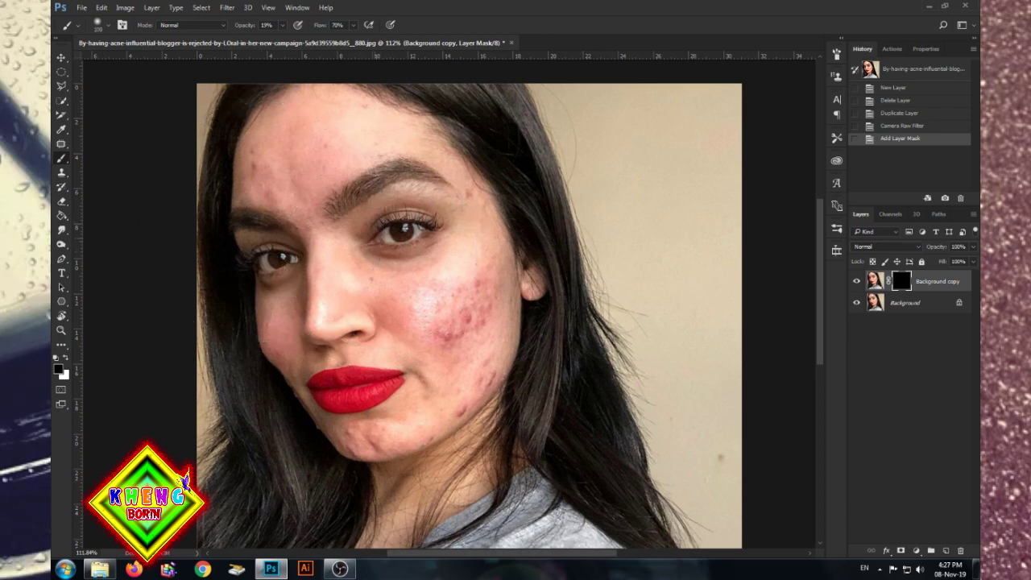
{"action": "scroll", "coordinate": [405, 274], "scroll_direction": "up", "scroll_amount": 3}
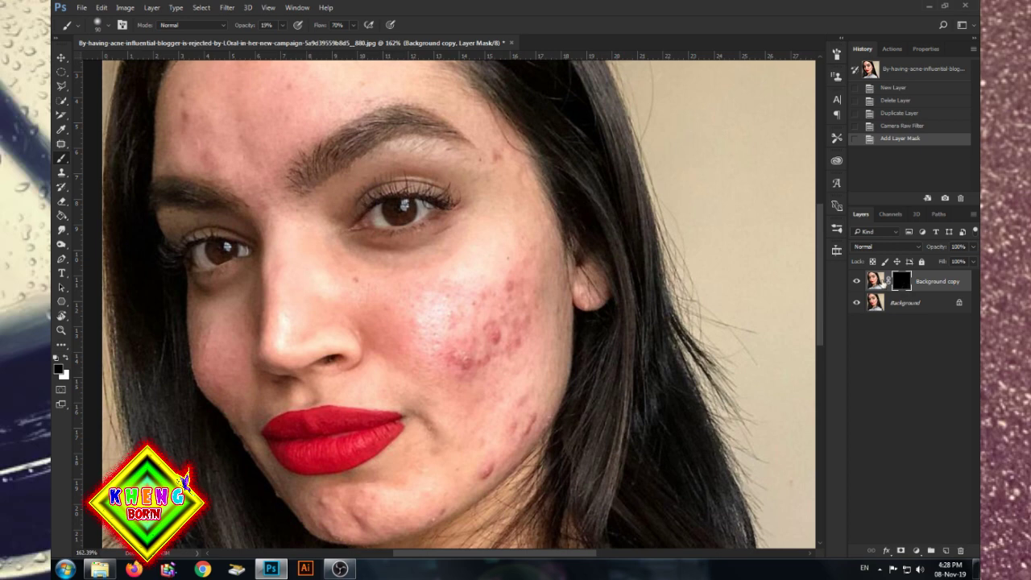
{"action": "left_click", "coordinate": [875, 280]}
{"action": "left_click", "coordinate": [901, 280]}
{"action": "left_click", "coordinate": [66, 359]}
Paint smoothed skin back onto the red, acne-marked cheek through the mask
{"action": "left_click_drag", "start_coordinate": [553, 312], "coordinate": [438, 311]}
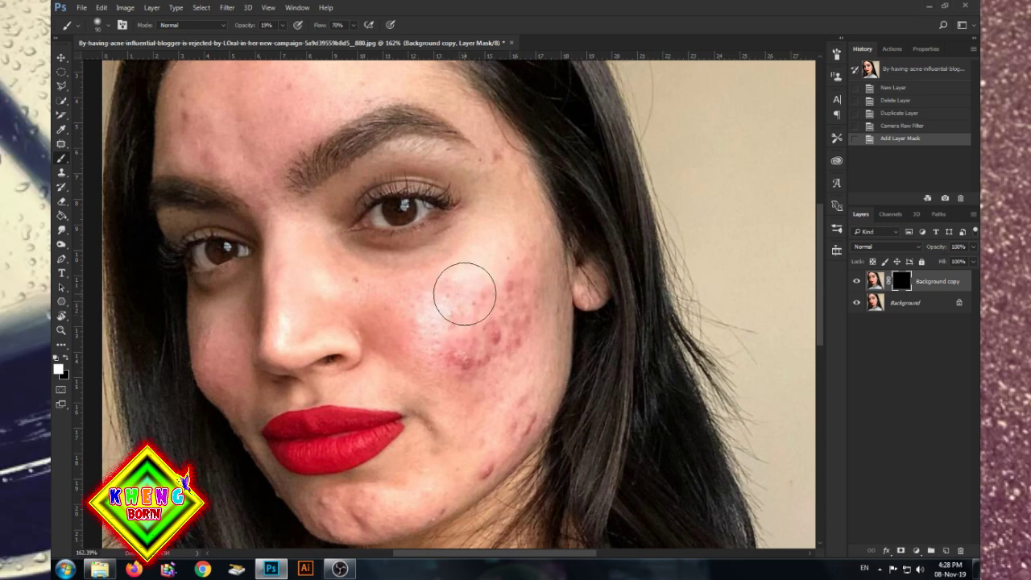
{"action": "mouse_move", "coordinate": [449, 295]}
{"action": "left_mouse_down"}
{"action": "mouse_move", "coordinate": [454, 322]}
{"action": "mouse_move", "coordinate": [490, 364]}
{"action": "left_mouse_up"}
{"action": "left_click", "coordinate": [475, 302]}
{"action": "left_click", "coordinate": [438, 340]}
{"action": "left_click", "coordinate": [430, 299]}
{"action": "left_click", "coordinate": [494, 306]}
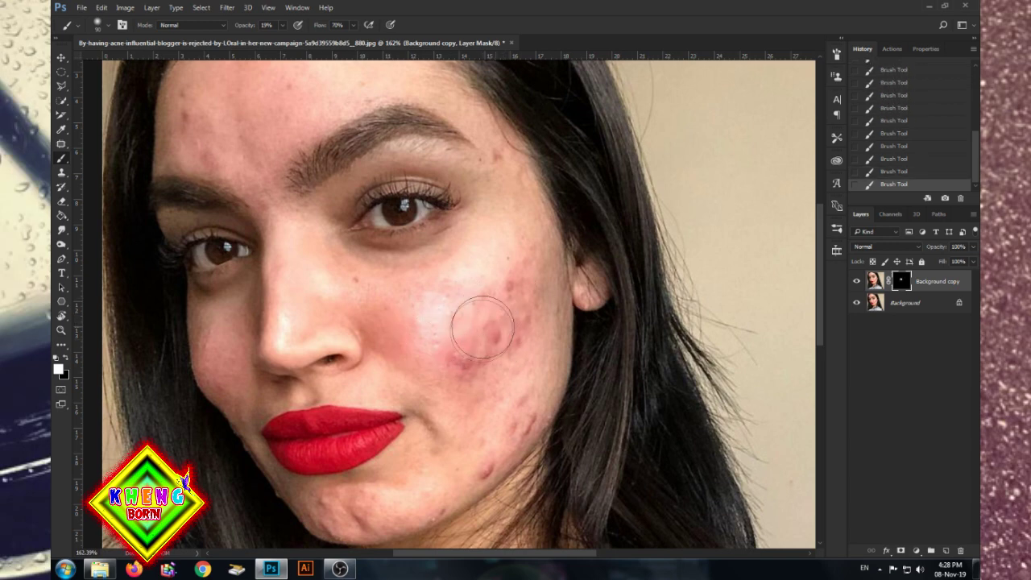
{"action": "key", "text": "ctrl+z"}
{"action": "key", "text": "ctrl+shift+z"}
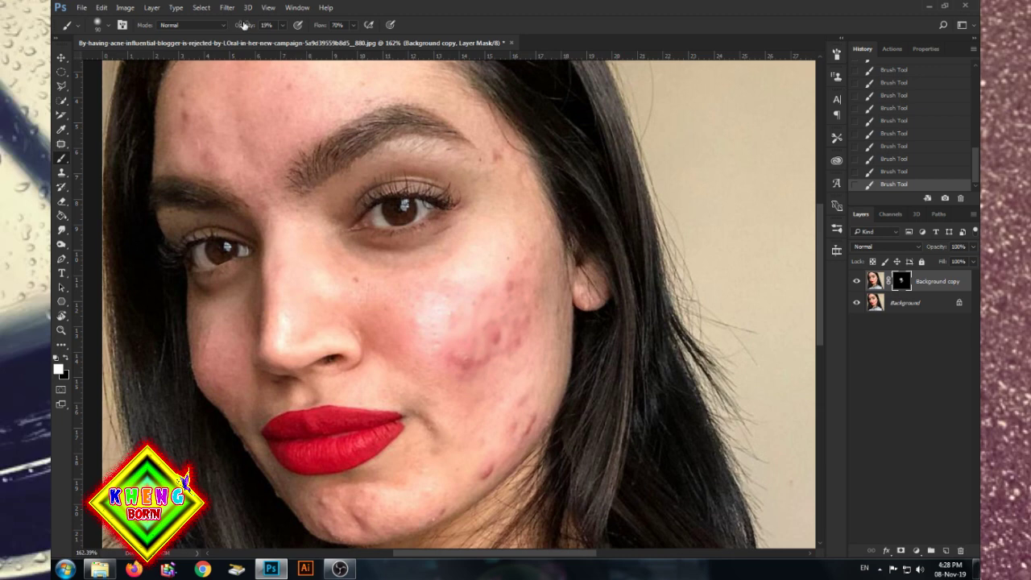
{"action": "left_click_drag", "start_coordinate": [241, 25], "coordinate": [243, 26]}
At 62% opacity, paint smoothing beside the nose, lower cheek, chin and below the eye
{"action": "mouse_move", "coordinate": [249, 26]}
{"action": "left_mouse_down"}
{"action": "mouse_move", "coordinate": [271, 27]}
{"action": "mouse_move", "coordinate": [247, 28]}
{"action": "left_mouse_up"}
{"action": "mouse_move", "coordinate": [387, 312]}
{"action": "left_mouse_down"}
{"action": "mouse_move", "coordinate": [421, 311]}
{"action": "mouse_move", "coordinate": [522, 274]}
{"action": "left_mouse_up"}
{"action": "mouse_move", "coordinate": [509, 355]}
{"action": "left_mouse_down"}
{"action": "mouse_move", "coordinate": [497, 410]}
{"action": "mouse_move", "coordinate": [451, 477]}
{"action": "left_mouse_up"}
{"action": "scroll", "coordinate": [453, 375], "scroll_direction": "down", "scroll_amount": 2}
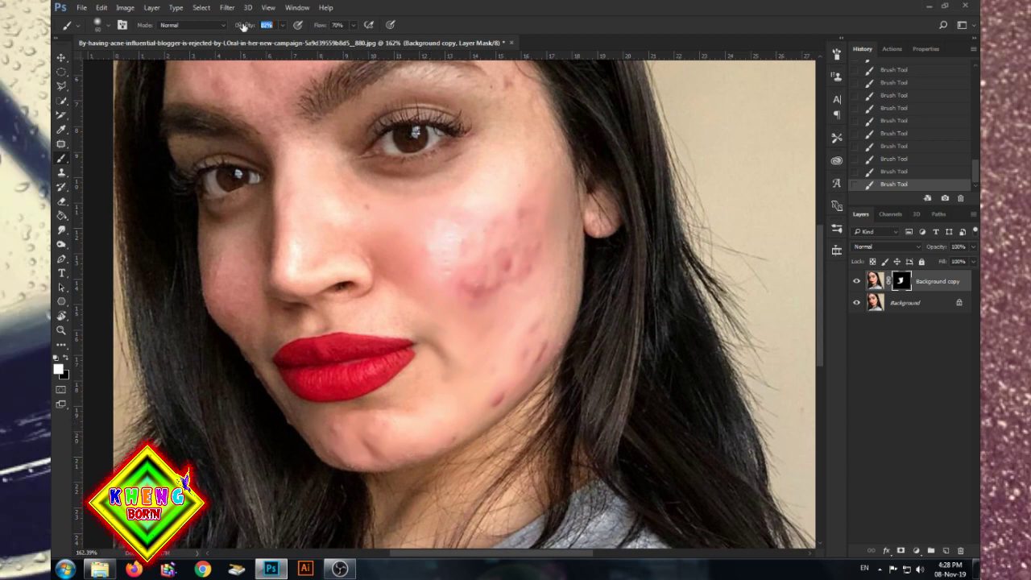
{"action": "left_click_drag", "start_coordinate": [213, 308], "coordinate": [202, 336]}
{"action": "left_click_drag", "start_coordinate": [225, 266], "coordinate": [244, 239]}
Pan up to the forehead and brow, zoom out, and target the layer's pixels
{"action": "left_click_drag", "start_coordinate": [489, 142], "coordinate": [455, 235]}
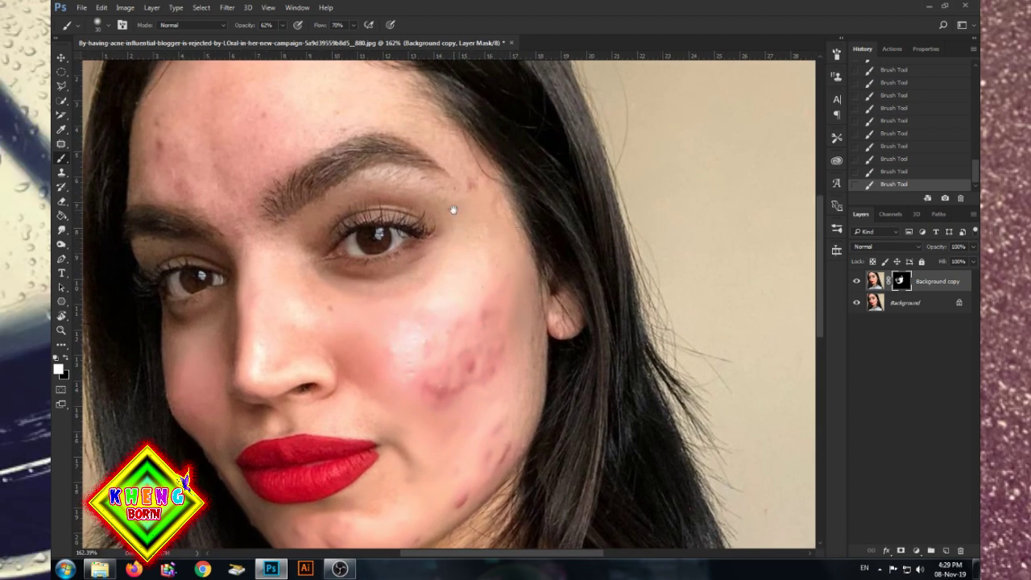
{"action": "left_click_drag", "start_coordinate": [453, 210], "coordinate": [464, 269]}
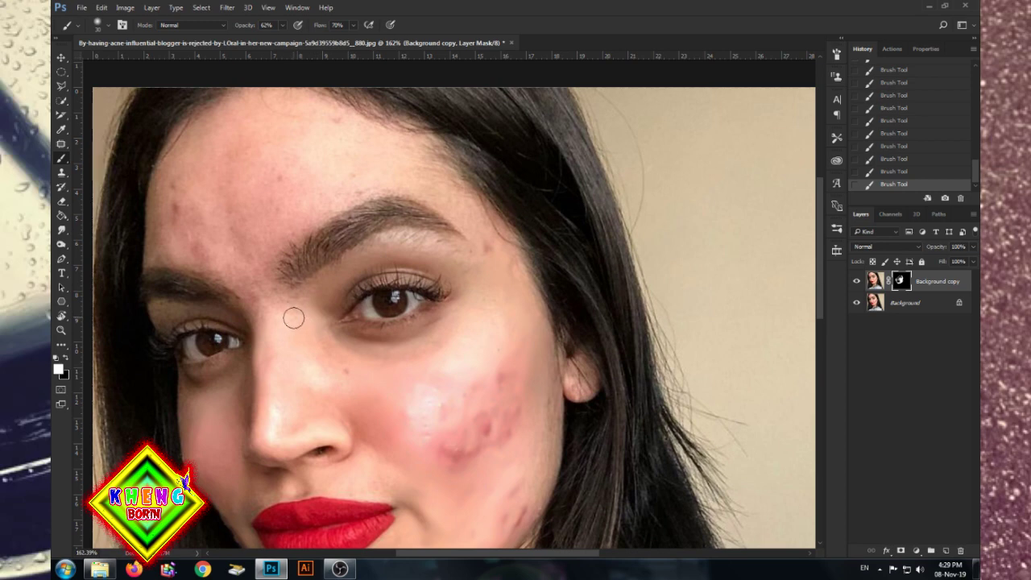
{"action": "left_click_drag", "start_coordinate": [231, 281], "coordinate": [273, 317]}
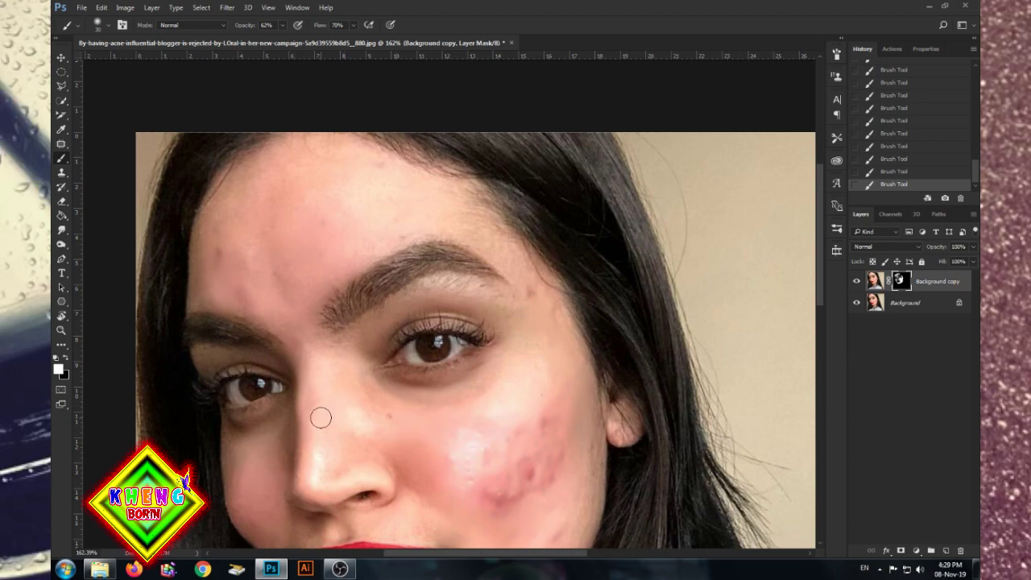
{"action": "scroll", "coordinate": [320, 417], "scroll_direction": "down", "scroll_amount": 3}
{"action": "scroll", "coordinate": [342, 406], "scroll_direction": "down", "scroll_amount": 2}
{"action": "scroll", "coordinate": [411, 346], "scroll_direction": "up", "scroll_amount": 3}
{"action": "scroll", "coordinate": [432, 317], "scroll_direction": "up", "scroll_amount": 1}
{"action": "scroll", "coordinate": [392, 248], "scroll_direction": "down", "scroll_amount": 1}
{"action": "scroll", "coordinate": [415, 241], "scroll_direction": "down", "scroll_amount": 2}
{"action": "scroll", "coordinate": [415, 240], "scroll_direction": "up", "scroll_amount": 1}
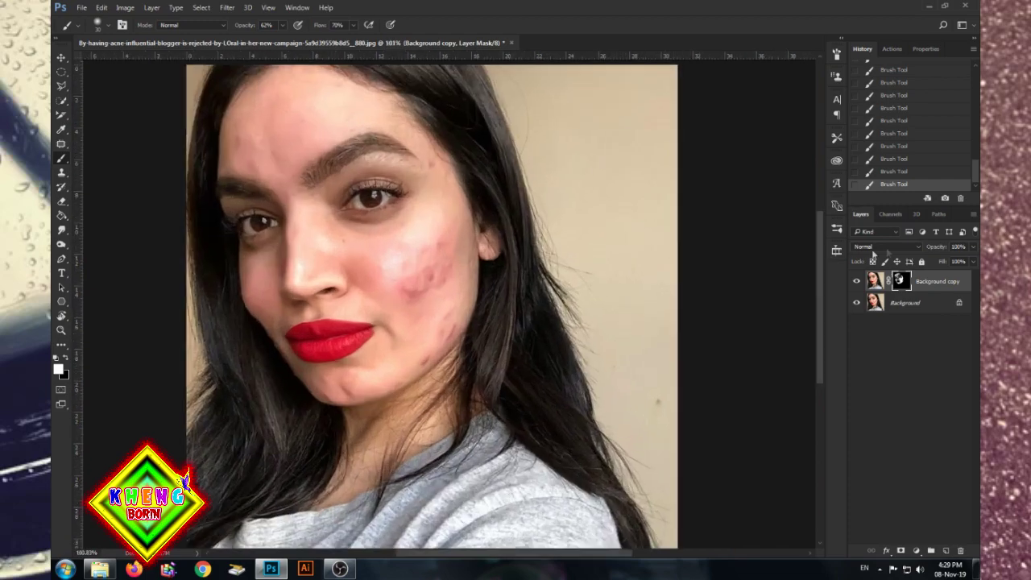
{"action": "left_click", "coordinate": [874, 280]}
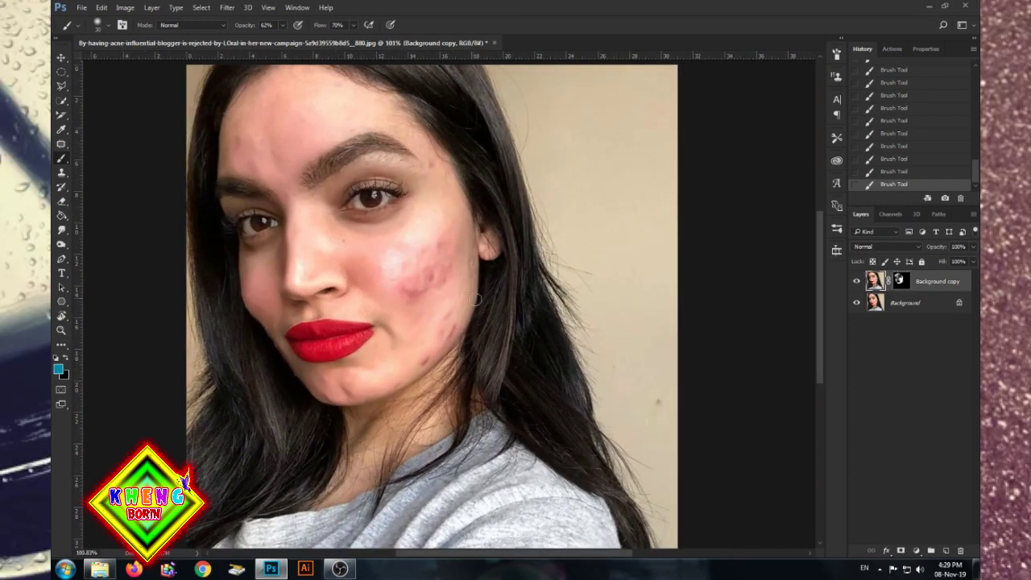
Switch to the Healing Brush Tool from the healing tools flyout
{"action": "scroll", "coordinate": [432, 276], "scroll_direction": "up", "scroll_amount": 1}
{"action": "scroll", "coordinate": [403, 266], "scroll_direction": "up", "scroll_amount": 1}
{"action": "scroll", "coordinate": [337, 244], "scroll_direction": "down", "scroll_amount": 1}
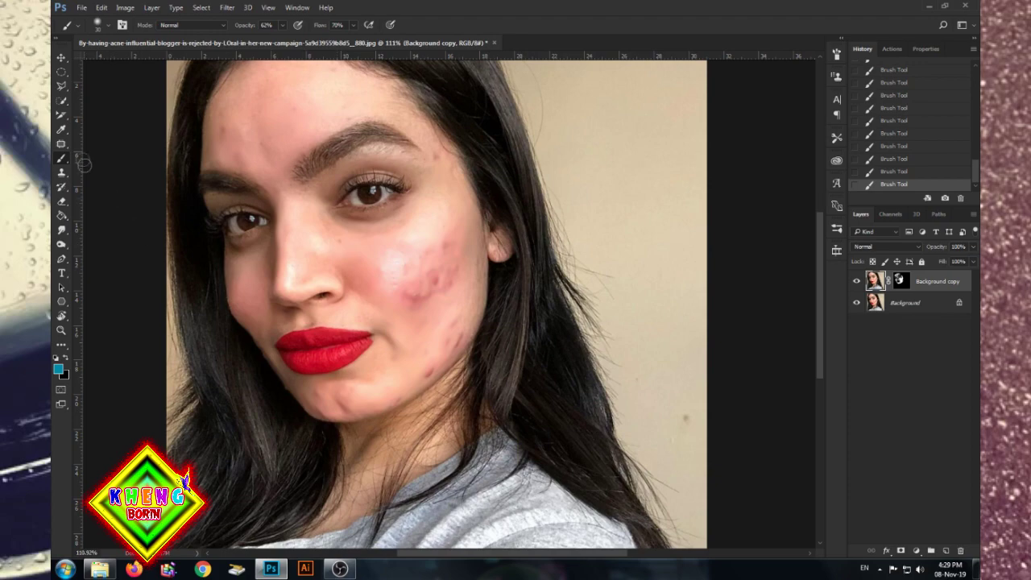
{"action": "left_click", "coordinate": [65, 145]}
{"action": "right_click", "coordinate": [64, 145]}
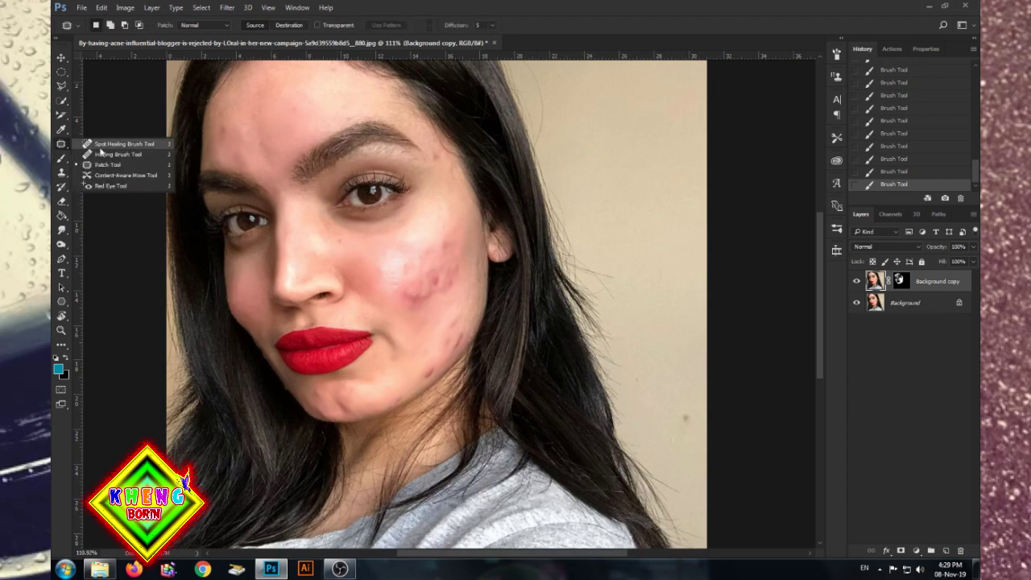
{"action": "left_click", "coordinate": [105, 153]}
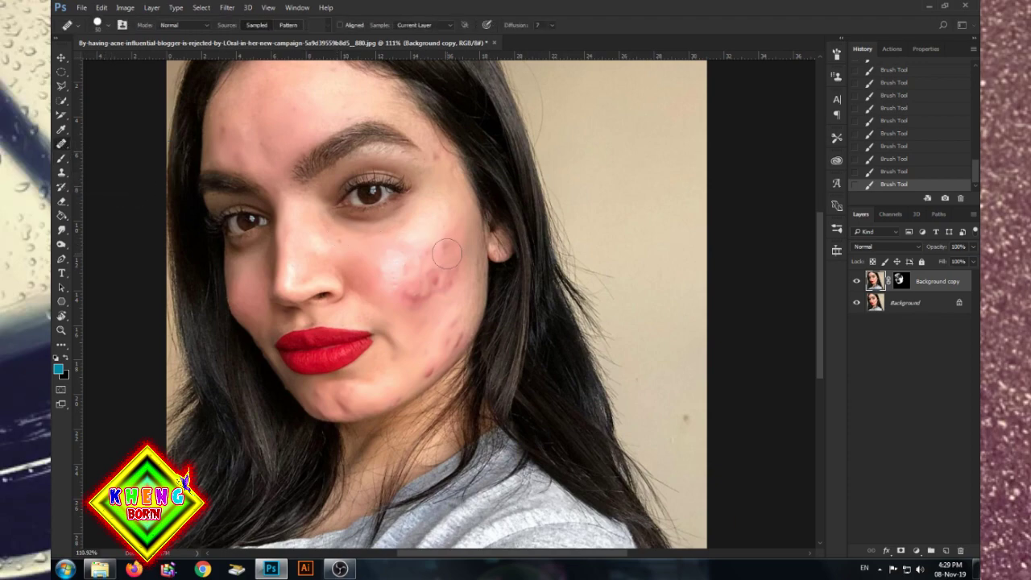
Sample clean cheek skin and heal the acne spots and whitish patch on the cheek
{"action": "scroll", "coordinate": [392, 256], "scroll_direction": "up", "scroll_amount": 1}
{"action": "scroll", "coordinate": [379, 258], "scroll_direction": "up", "scroll_amount": 2}
{"action": "scroll", "coordinate": [386, 254], "scroll_direction": "up", "scroll_amount": 1}
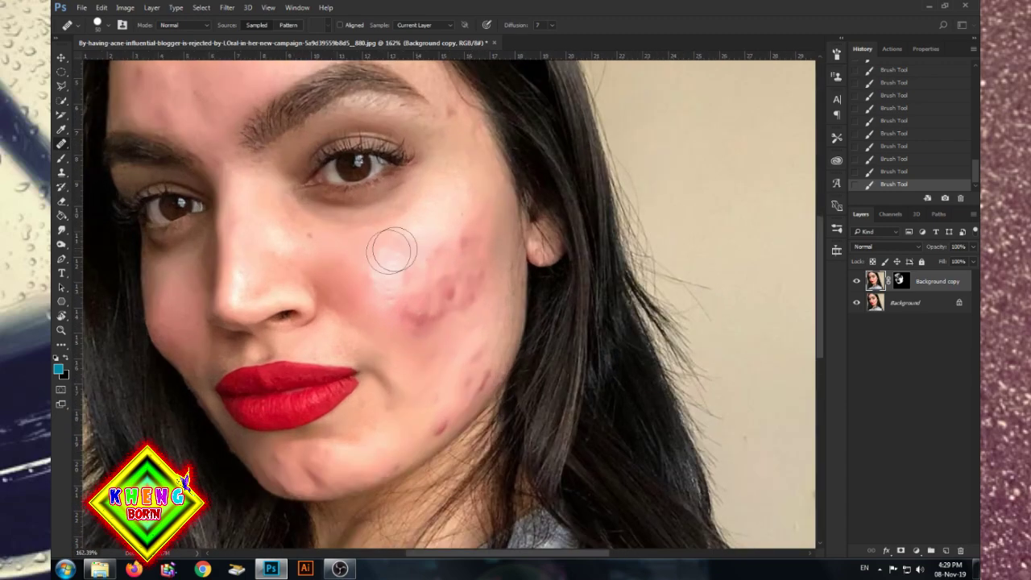
{"action": "left_click", "coordinate": [442, 217], "text": "alt"}
{"action": "left_click", "coordinate": [476, 205]}
{"action": "left_click", "coordinate": [462, 212]}
{"action": "left_click", "coordinate": [460, 253]}
{"action": "left_click", "coordinate": [434, 256]}
{"action": "left_click", "coordinate": [405, 288]}
{"action": "left_click", "coordinate": [387, 276]}
{"action": "left_click", "coordinate": [387, 249]}
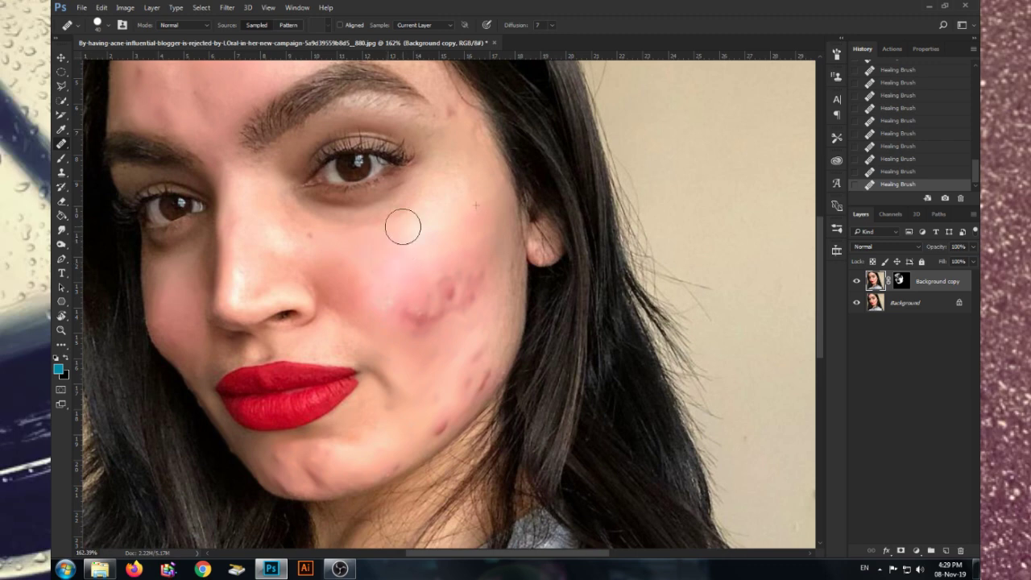
{"action": "left_click_drag", "start_coordinate": [428, 281], "coordinate": [452, 274]}
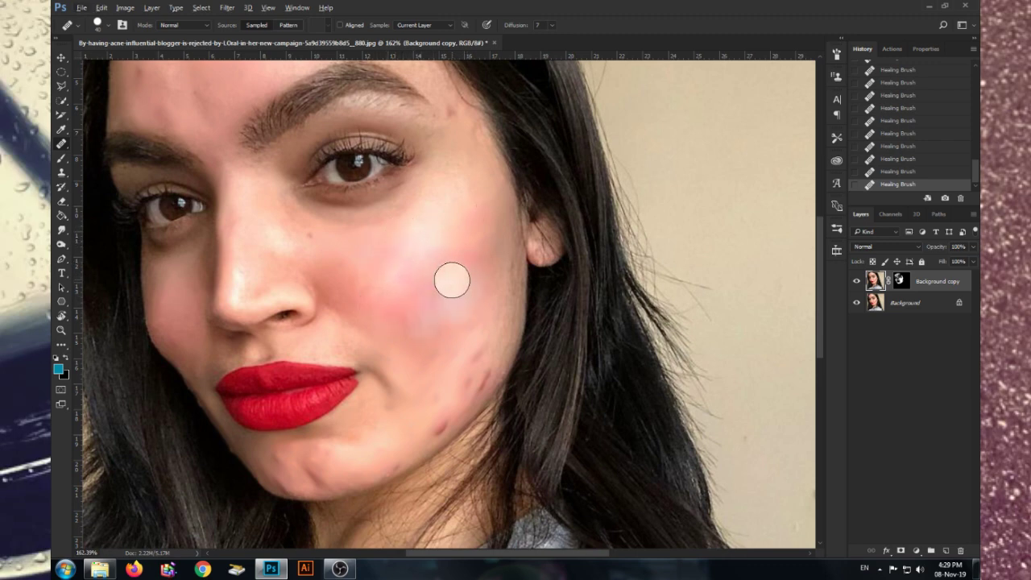
Compare the cheek healing by undoing and redoing the strokes
{"action": "key", "text": "ctrl+alt+z"}
{"action": "key", "text": "ctrl+alt+z"}
{"action": "key", "text": "ctrl+alt+z"}
{"action": "key", "text": "ctrl+alt+z"}
{"action": "key", "text": "ctrl+alt+z"}
{"action": "left_click", "coordinate": [458, 252]}
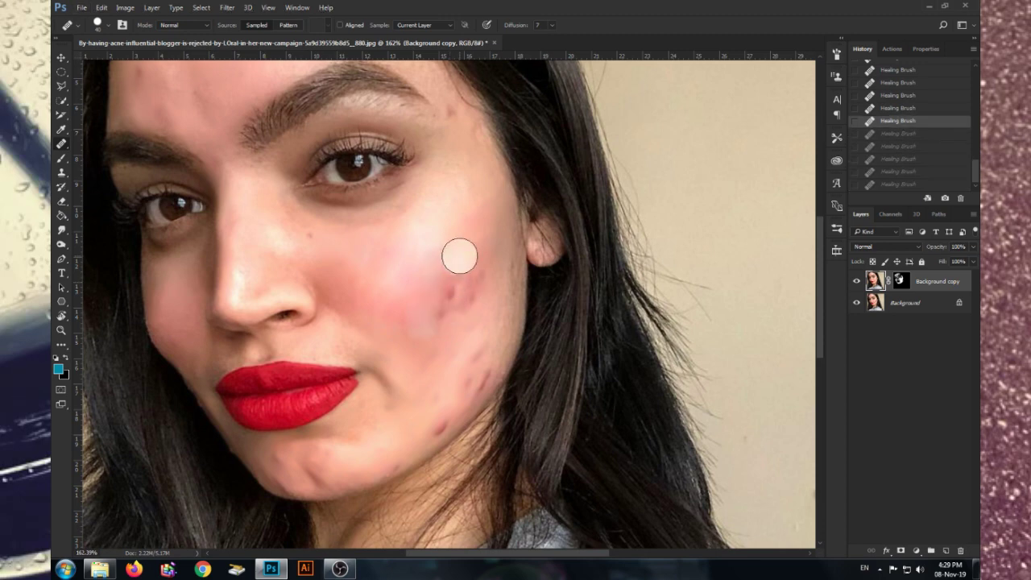
{"action": "key", "text": "ctrl+shift+z"}
{"action": "key", "text": "ctrl+shift+z"}
{"action": "key", "text": "ctrl+shift+z"}
{"action": "key", "text": "ctrl+alt+z"}
{"action": "key", "text": "ctrl+shift+z"}
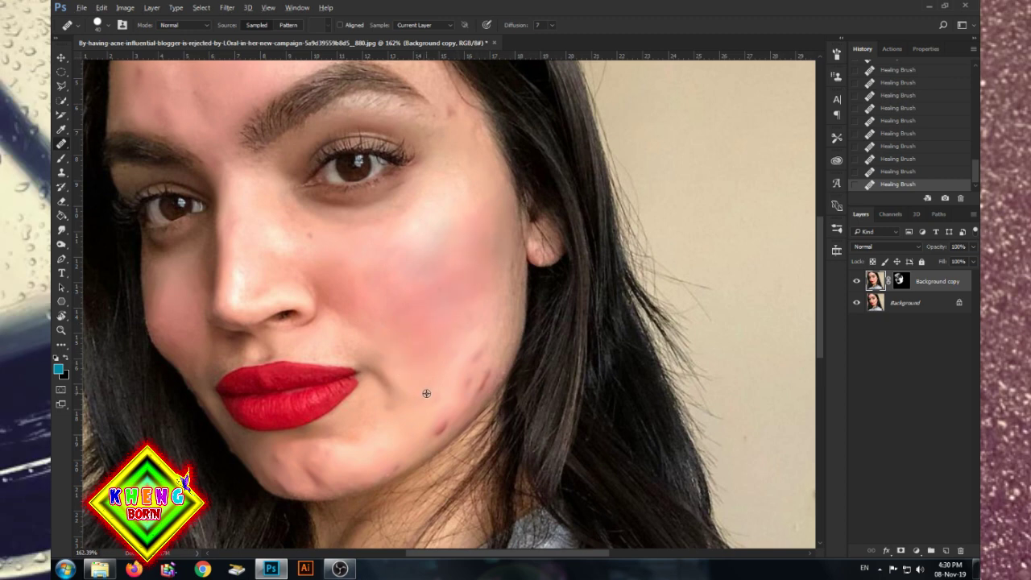
Heal the red spot on the jaw and a chin spot, then fit the photo on screen
{"action": "left_click_drag", "start_coordinate": [421, 421], "coordinate": [439, 426]}
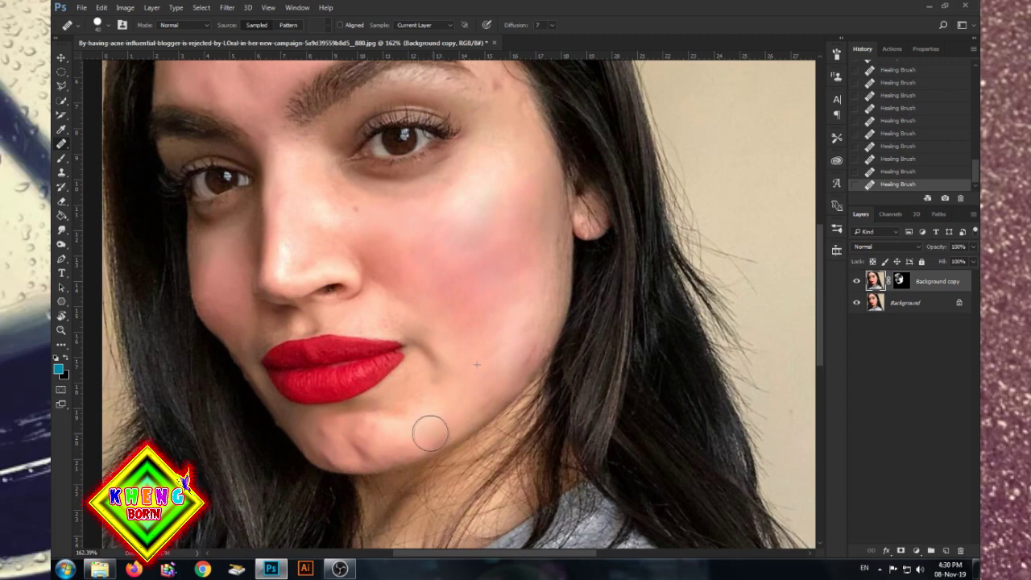
{"action": "left_click", "coordinate": [338, 443]}
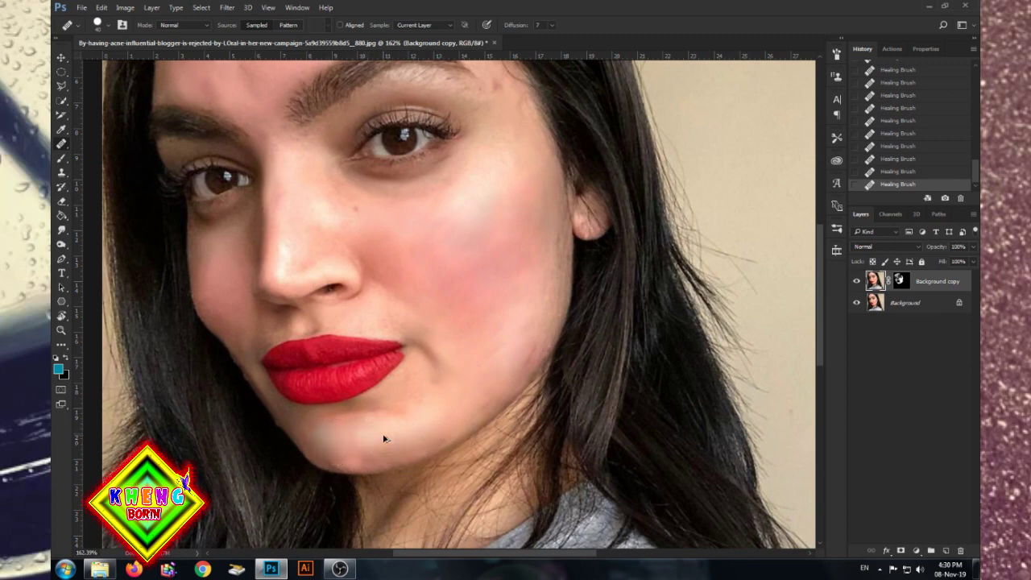
{"action": "key", "text": "ctrl+alt+z"}
{"action": "key", "text": "ctrl+alt+z"}
{"action": "key", "text": "ctrl+alt+z"}
{"action": "key", "text": "ctrl+alt+z"}
{"action": "scroll", "coordinate": [378, 436], "scroll_direction": "up", "scroll_amount": 1}
{"action": "scroll", "coordinate": [378, 436], "scroll_direction": "up", "scroll_amount": 1}
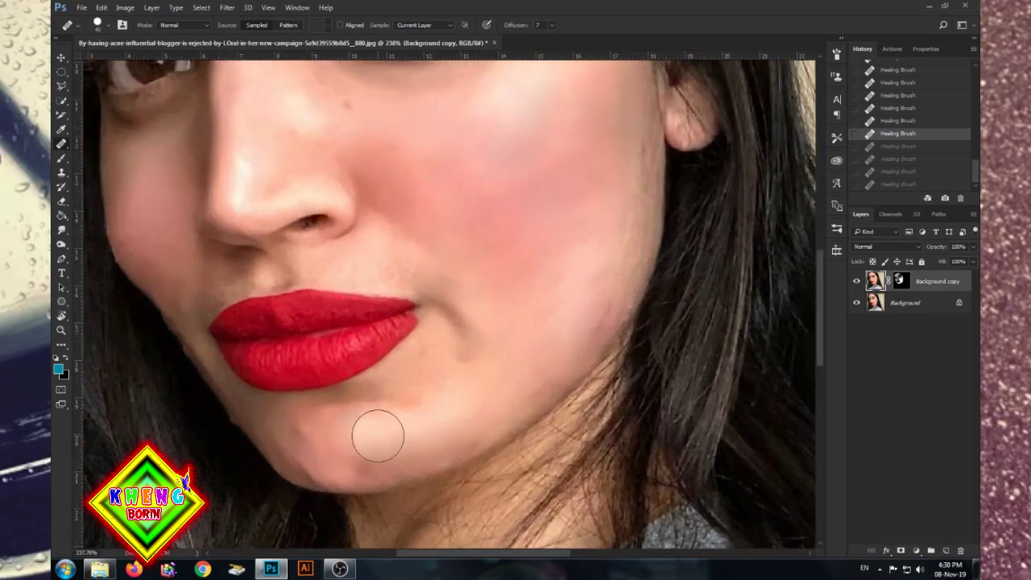
{"action": "key", "text": "ctrl+shift+z"}
{"action": "key", "text": "ctrl+shift+z"}
{"action": "key", "text": "ctrl+shift+z"}
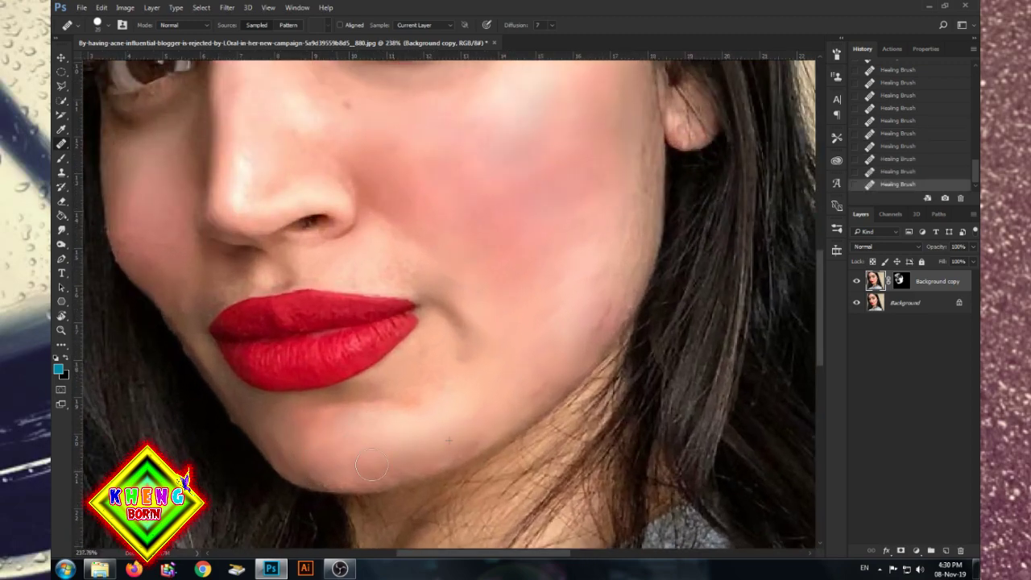
{"action": "key", "text": "ctrl+0"}
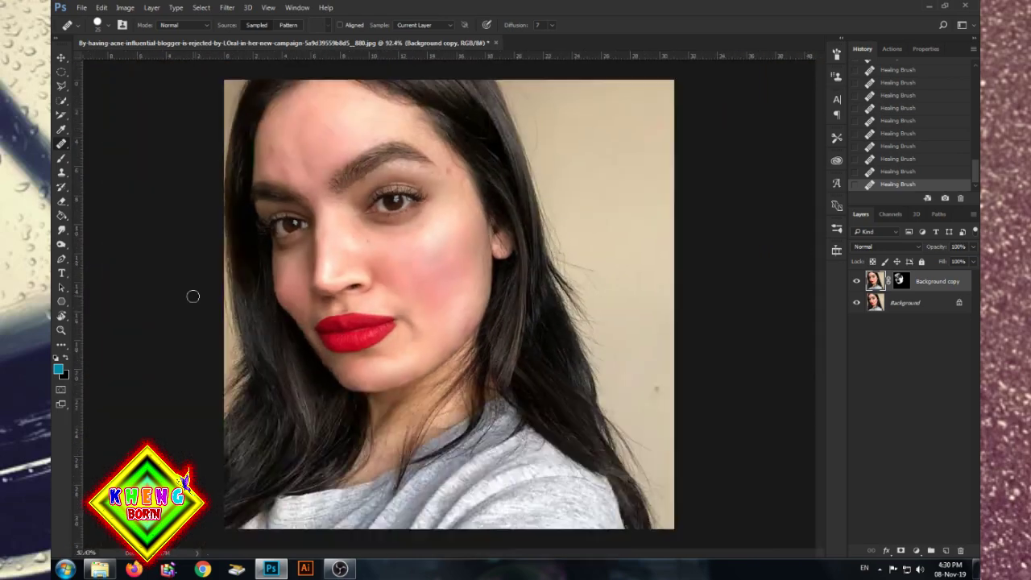
Zoom in and heal the blemish near the brow from sampled skin
{"action": "scroll", "coordinate": [435, 217], "scroll_direction": "up", "scroll_amount": 1}
{"action": "scroll", "coordinate": [380, 237], "scroll_direction": "up", "scroll_amount": 1}
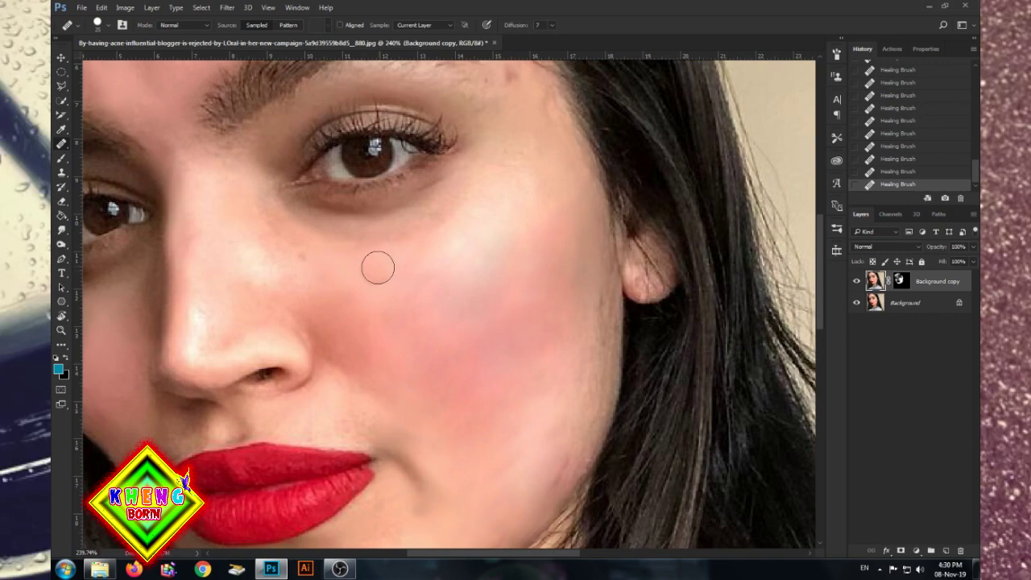
{"action": "scroll", "coordinate": [375, 271], "scroll_direction": "down", "scroll_amount": 2}
{"action": "scroll", "coordinate": [398, 253], "scroll_direction": "up", "scroll_amount": 1}
{"action": "scroll", "coordinate": [414, 241], "scroll_direction": "up", "scroll_amount": 1}
{"action": "scroll", "coordinate": [458, 260], "scroll_direction": "up", "scroll_amount": 1}
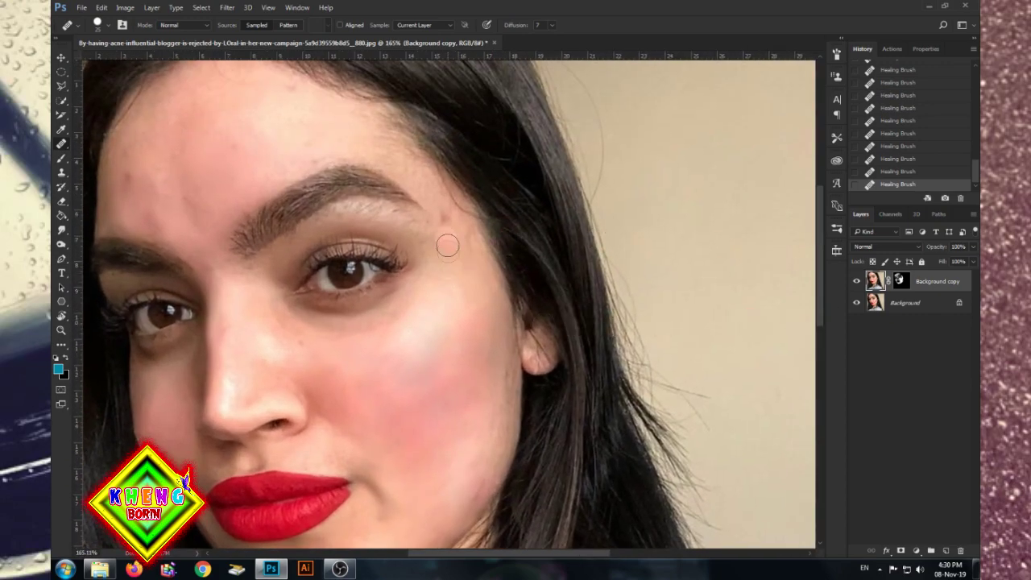
{"action": "scroll", "coordinate": [457, 260], "scroll_direction": "up", "scroll_amount": 1}
{"action": "left_click", "coordinate": [457, 258], "text": "alt"}
{"action": "left_click", "coordinate": [444, 216]}
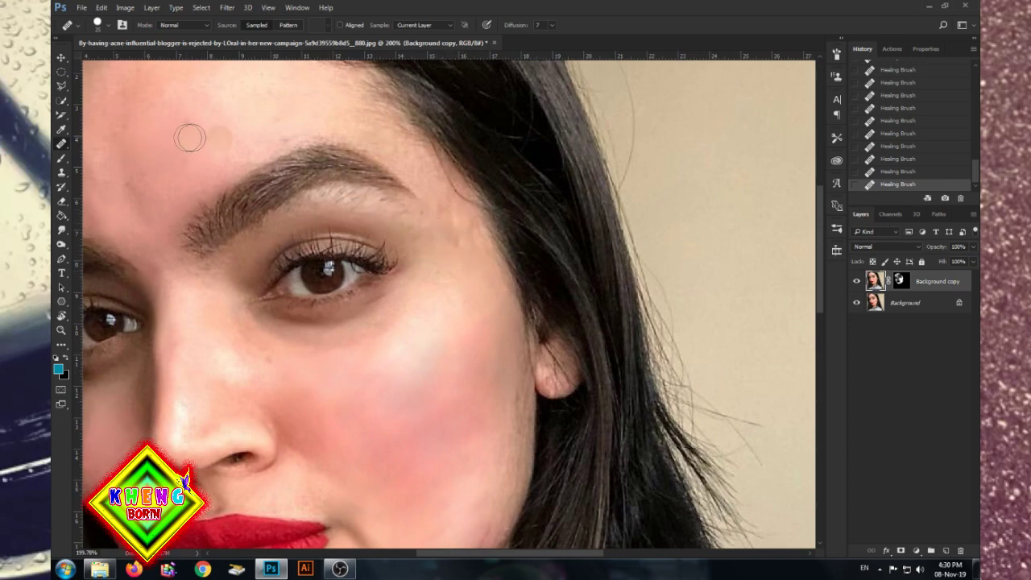
Sample clean forehead skin, heal the forehead blemish, and dismiss the error message
{"action": "scroll", "coordinate": [211, 155], "scroll_direction": "down", "scroll_amount": 3}
{"action": "scroll", "coordinate": [329, 237], "scroll_direction": "up", "scroll_amount": 1}
{"action": "scroll", "coordinate": [265, 226], "scroll_direction": "up", "scroll_amount": 2}
{"action": "left_click", "coordinate": [282, 217], "text": "alt"}
{"action": "left_click", "coordinate": [265, 258]}
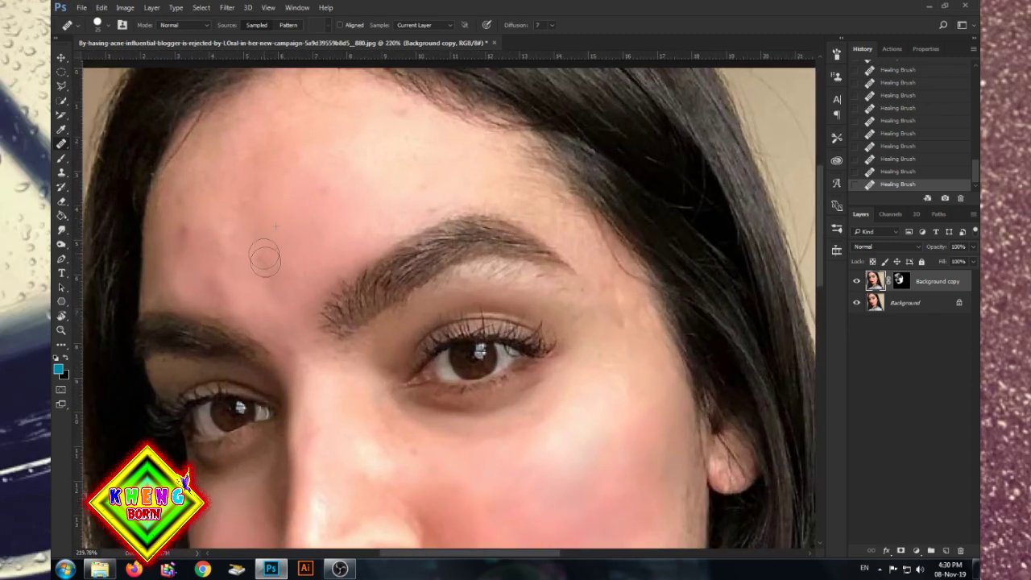
{"action": "left_click", "coordinate": [771, 300]}
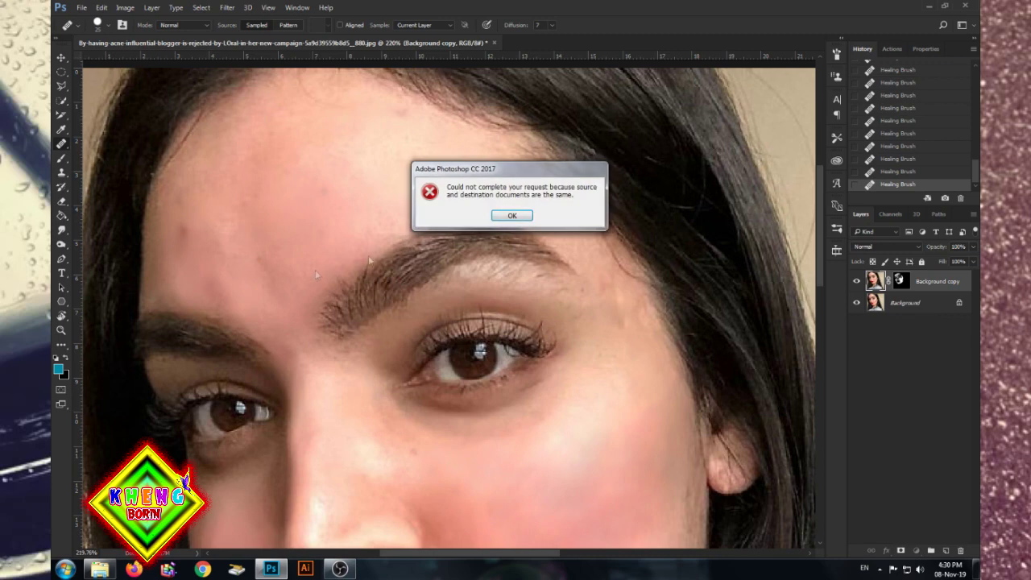
{"action": "left_click", "coordinate": [499, 218]}
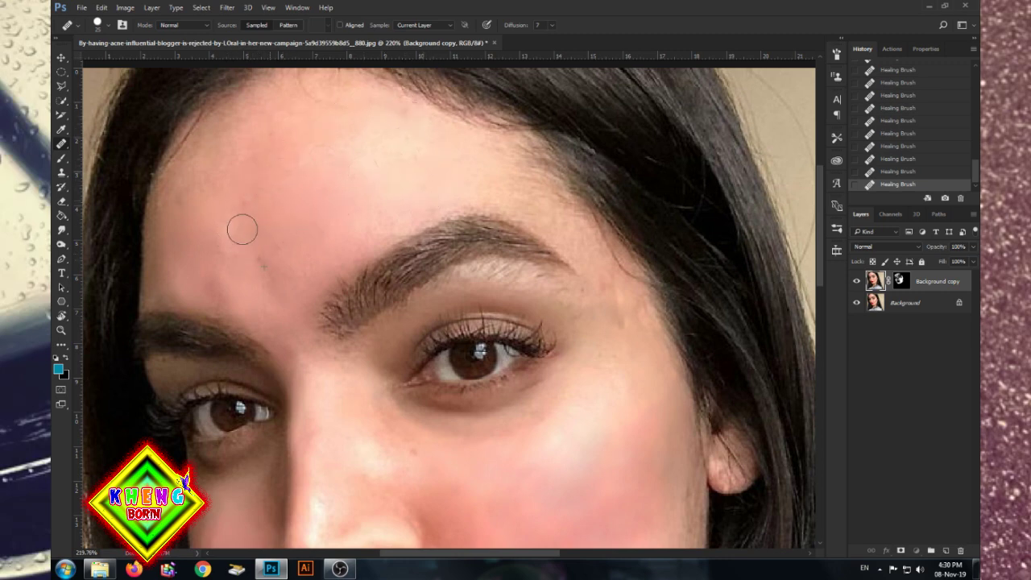
Review the healed portrait zoomed out and bring up the Retouching folder
{"action": "scroll", "coordinate": [298, 259], "scroll_direction": "down", "scroll_amount": 3}
{"action": "scroll", "coordinate": [516, 345], "scroll_direction": "down", "scroll_amount": 2}
{"action": "scroll", "coordinate": [467, 339], "scroll_direction": "down", "scroll_amount": 1}
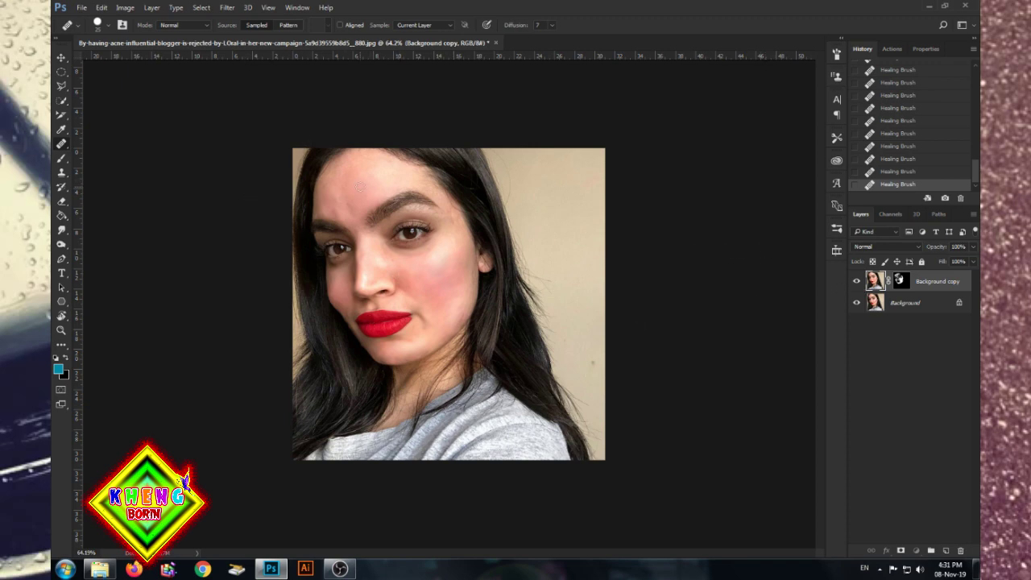
{"action": "scroll", "coordinate": [425, 222], "scroll_direction": "up", "scroll_amount": 2}
{"action": "scroll", "coordinate": [414, 246], "scroll_direction": "up", "scroll_amount": 2}
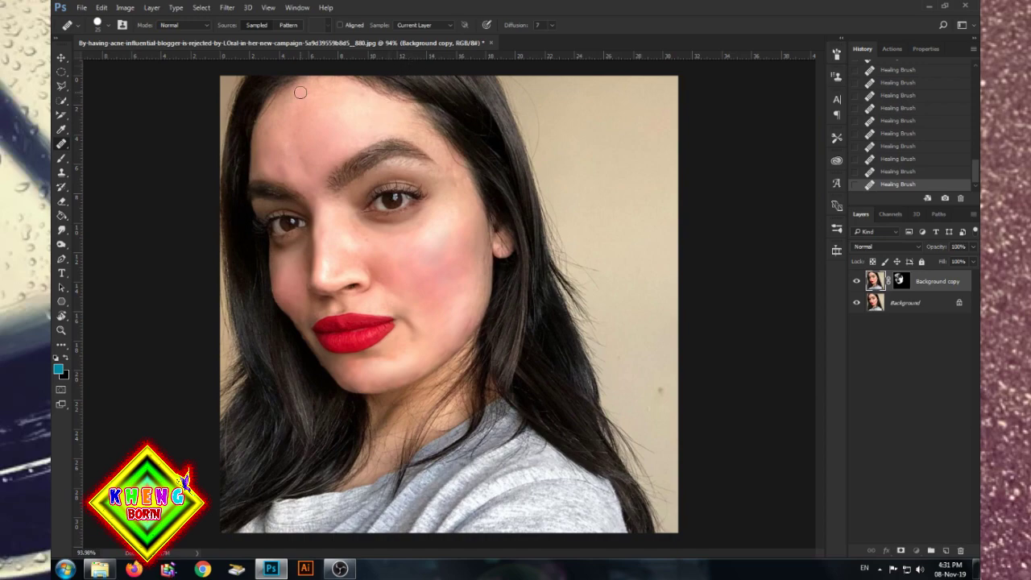
{"action": "left_click", "coordinate": [100, 570]}
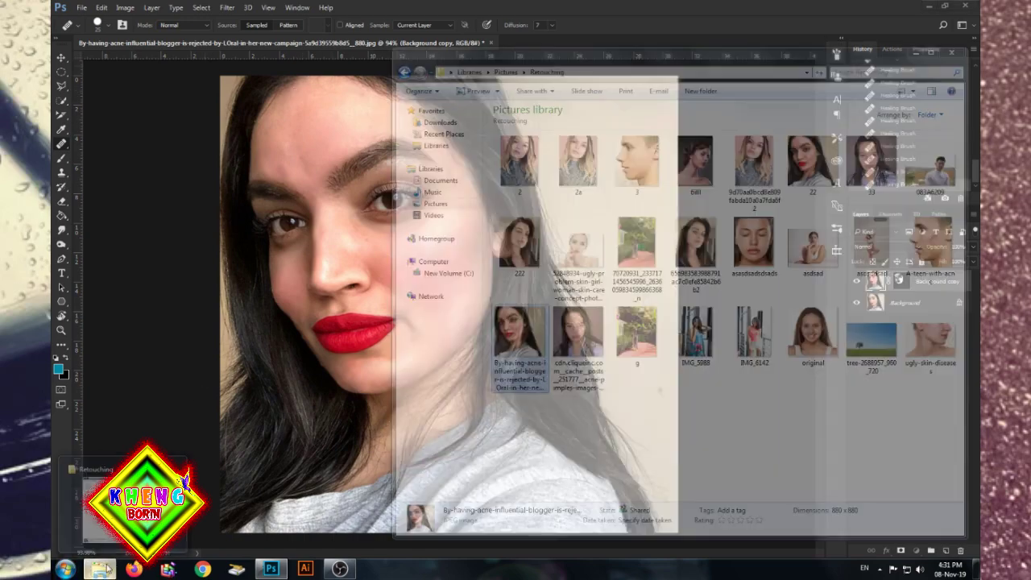
Open the wet-haired girl acne portrait as a new document and duplicate its Background
{"action": "left_click_drag", "start_coordinate": [569, 324], "coordinate": [680, 34]}
{"action": "scroll", "coordinate": [576, 127], "scroll_direction": "up", "scroll_amount": 3}
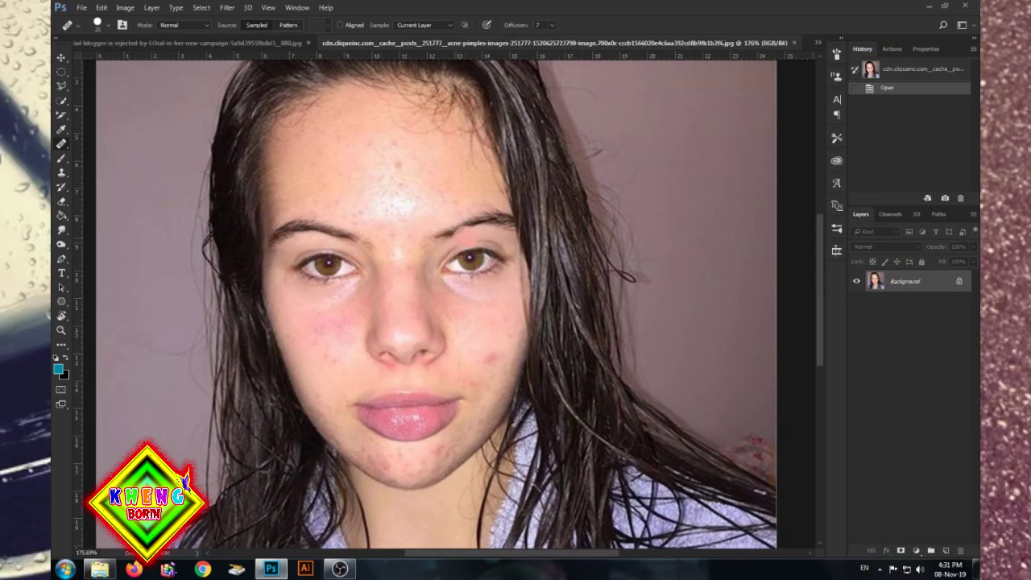
{"action": "scroll", "coordinate": [414, 228], "scroll_direction": "down", "scroll_amount": 5}
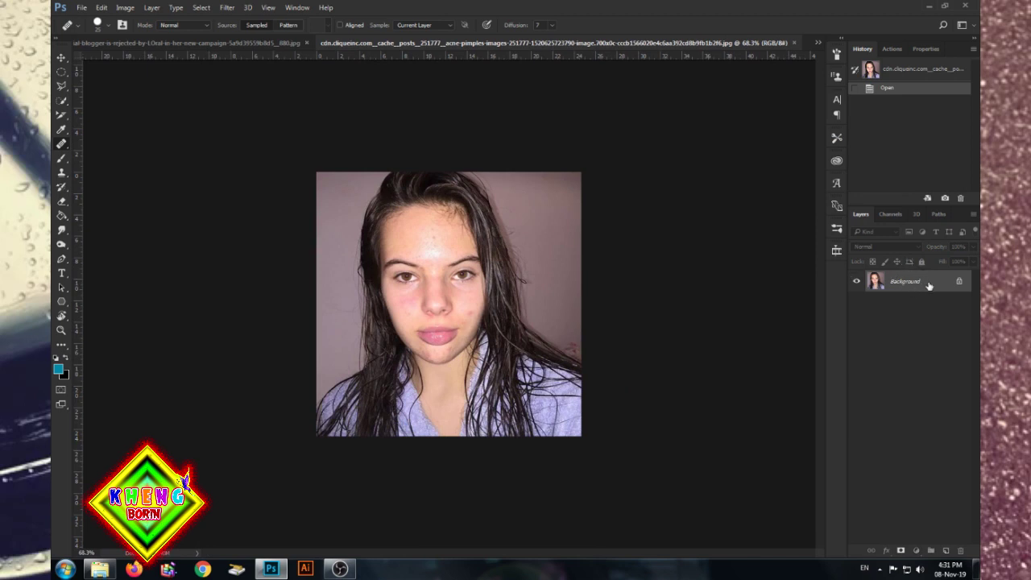
{"action": "left_click_drag", "start_coordinate": [937, 285], "coordinate": [946, 551]}
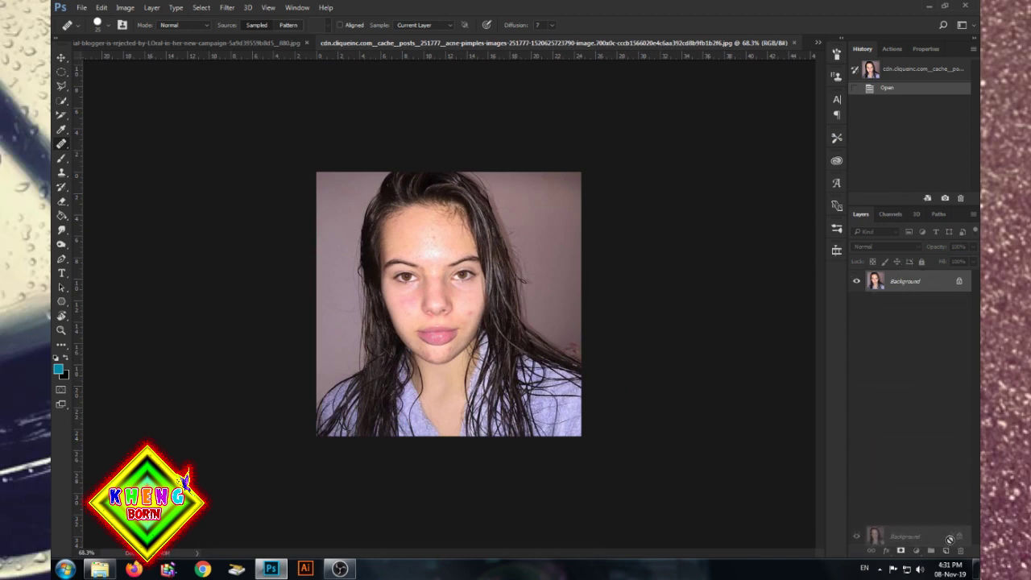
{"action": "left_click_drag", "start_coordinate": [946, 550], "coordinate": [947, 552]}
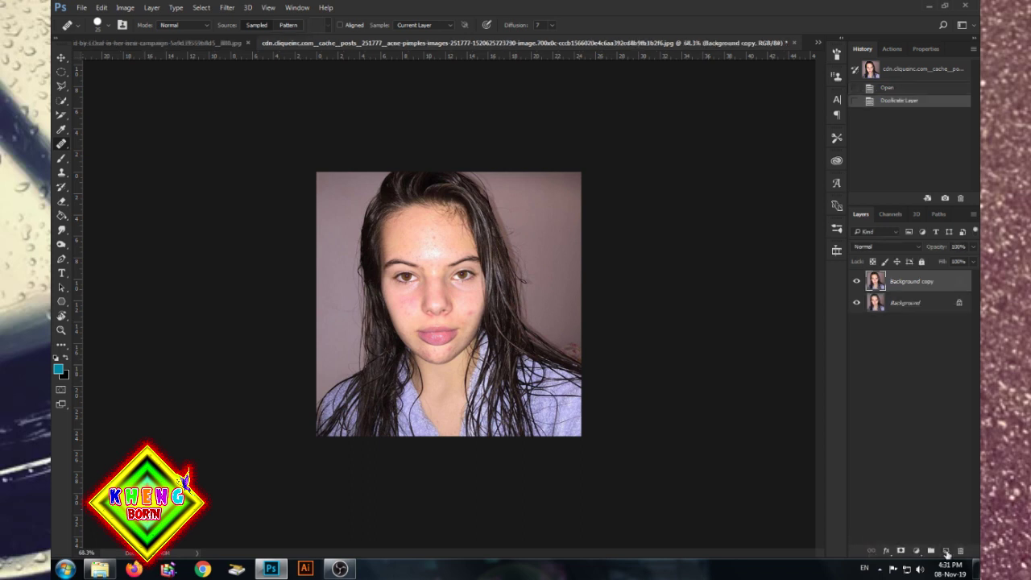
{"action": "left_click", "coordinate": [228, 8]}
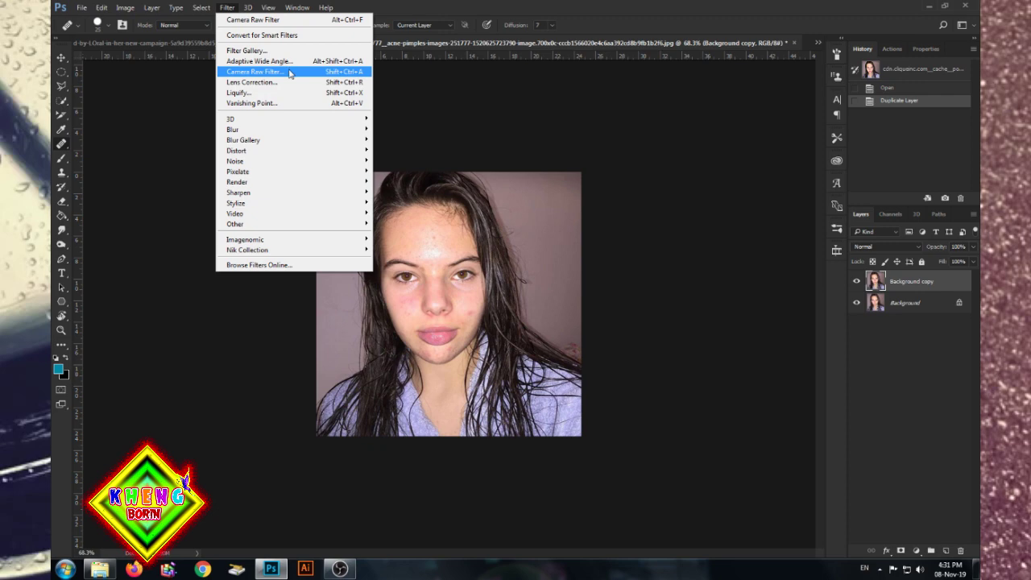
Apply a Camera Raw Filter to Background copy with Luminance noise reduction about 97
{"action": "left_click", "coordinate": [290, 71]}
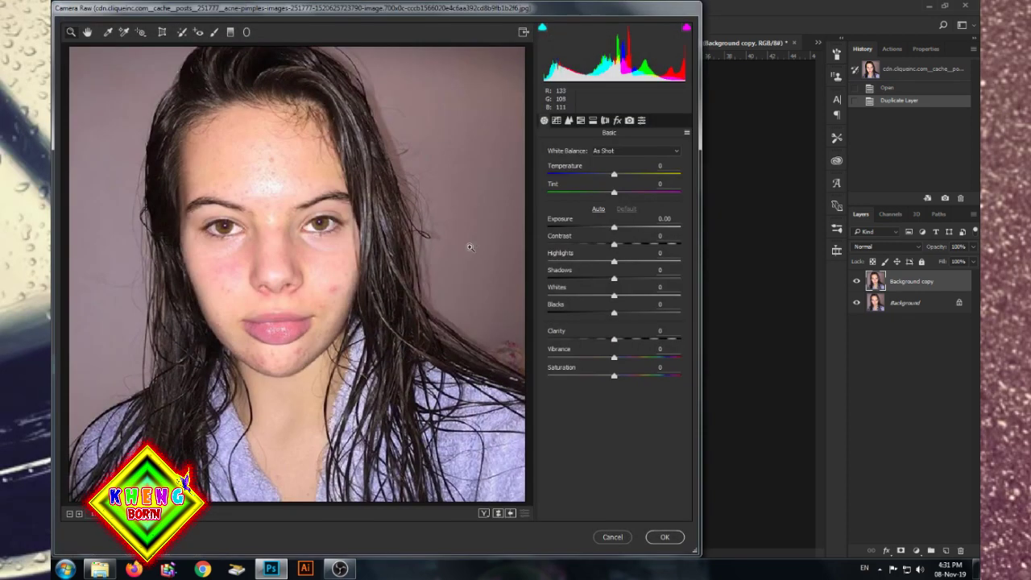
{"action": "left_click", "coordinate": [570, 121]}
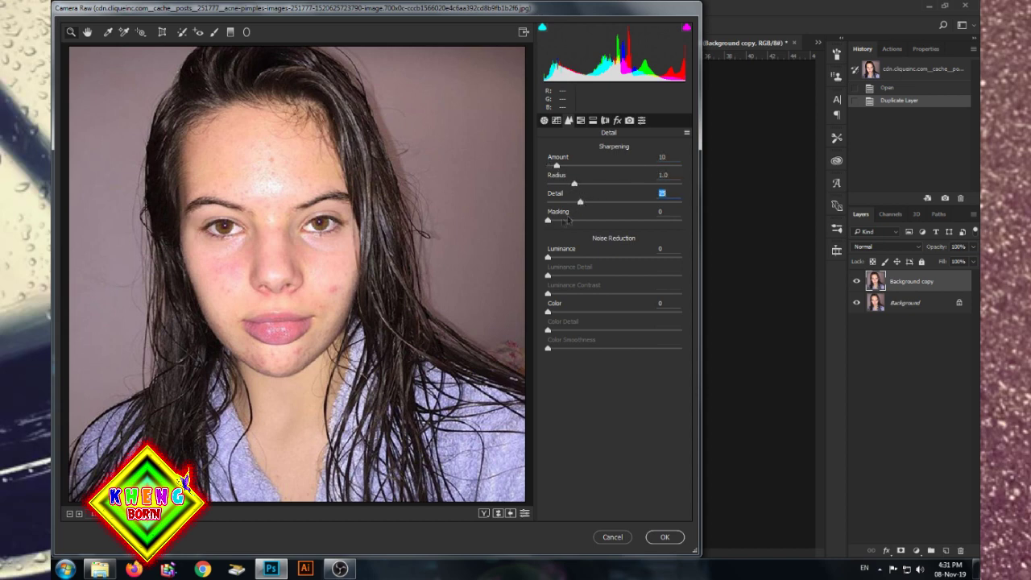
{"action": "left_click_drag", "start_coordinate": [550, 257], "coordinate": [676, 258]}
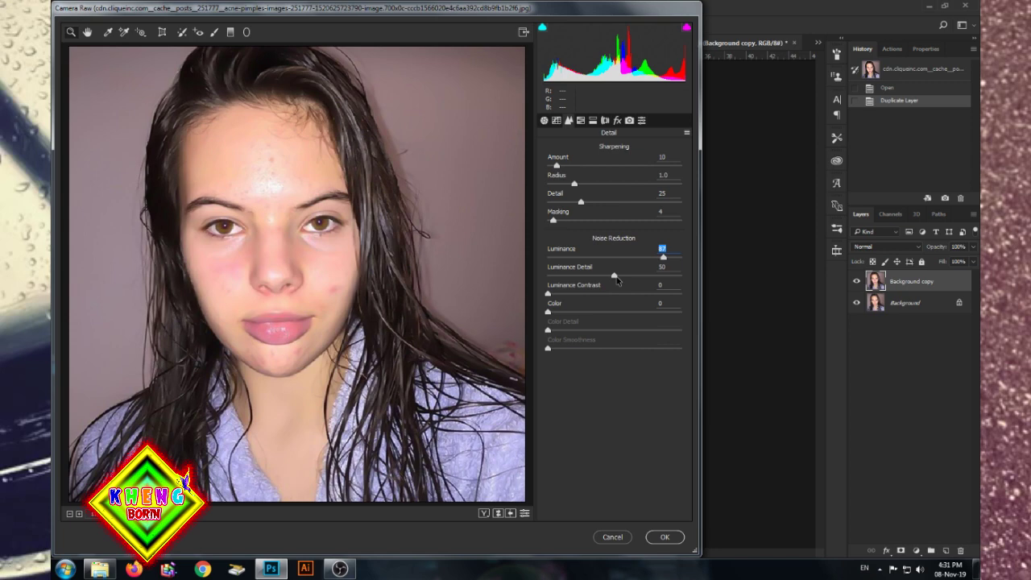
{"action": "left_click", "coordinate": [674, 538]}
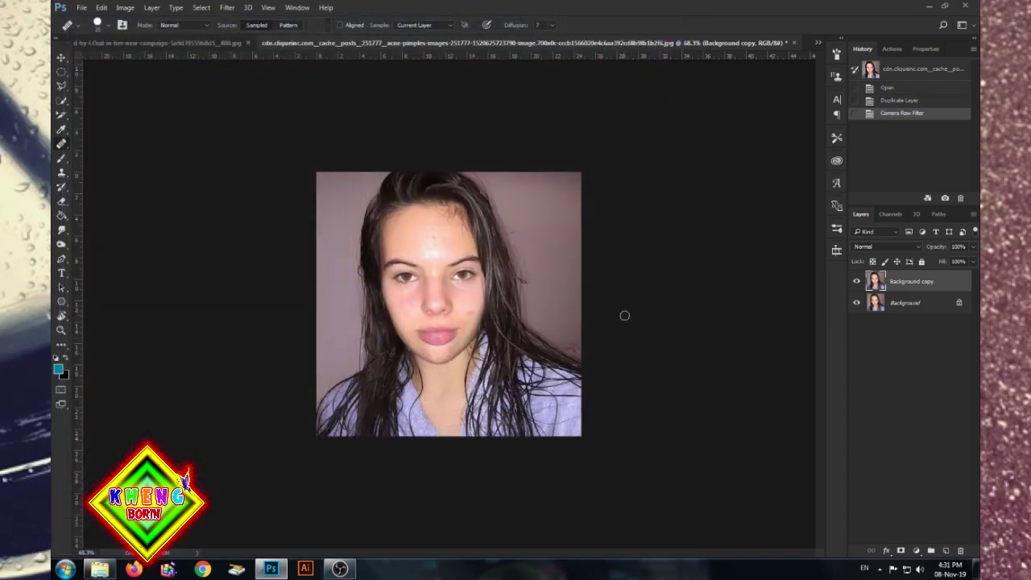
Add a black mask to the Background copy and set up an enlarged white brush (about 70 px)
{"action": "left_click", "coordinate": [901, 550], "text": "alt"}
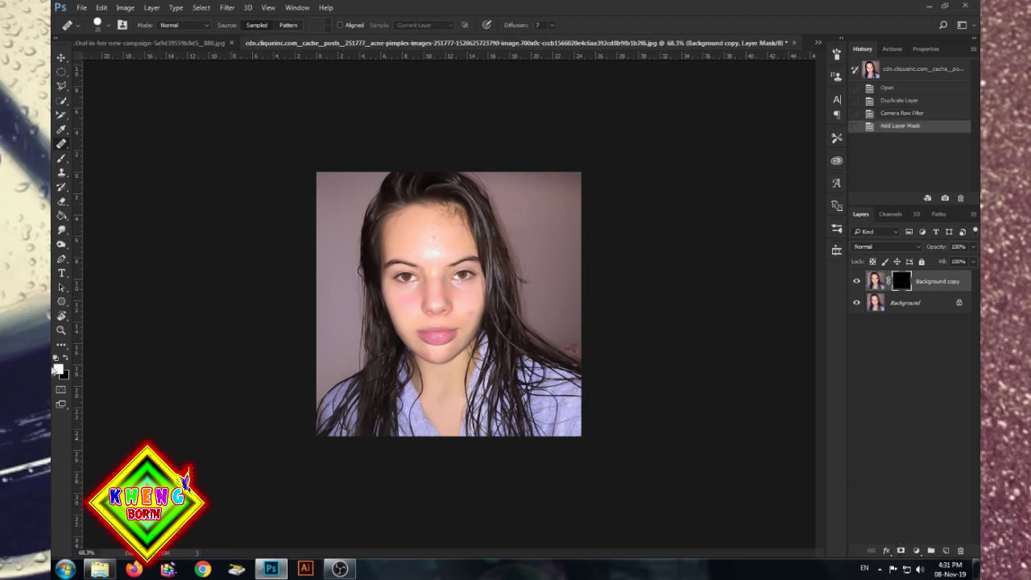
{"action": "left_click", "coordinate": [56, 158]}
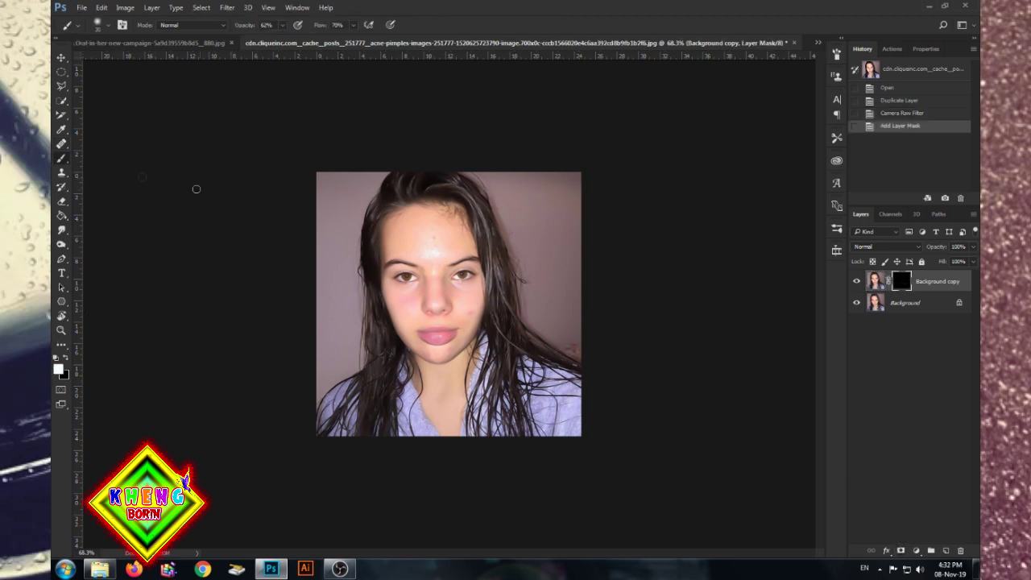
{"action": "scroll", "coordinate": [409, 230], "scroll_direction": "up", "scroll_amount": 5}
{"action": "scroll", "coordinate": [437, 155], "scroll_direction": "up", "scroll_amount": 1}
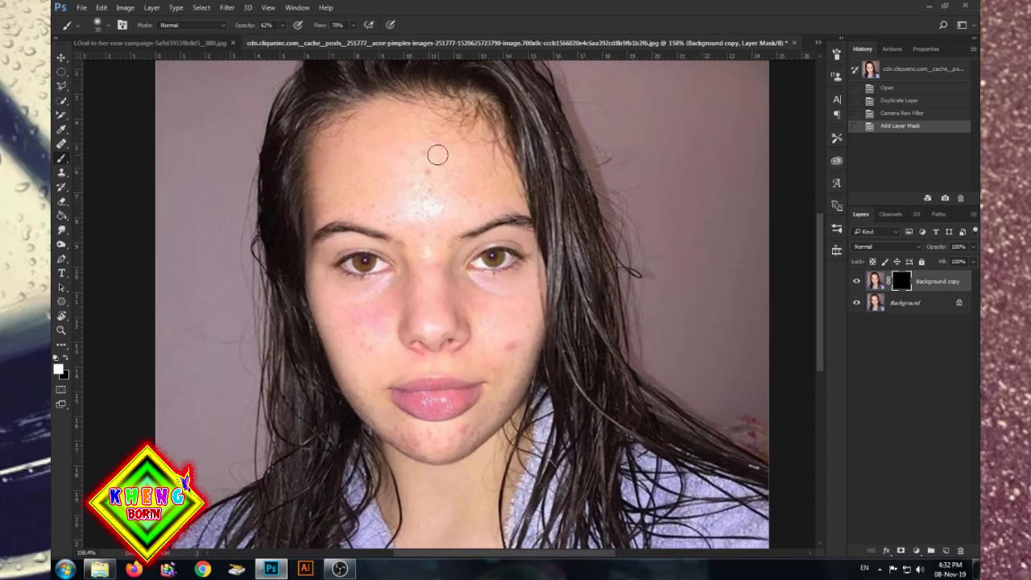
{"action": "key", "text": "bracketright"}
{"action": "key", "text": "bracketright"}
{"action": "key", "text": "bracketright"}
Paint the smoothing back onto the forehead and nose on the mask
{"action": "left_click", "coordinate": [423, 201]}
{"action": "left_click", "coordinate": [413, 218]}
{"action": "left_click", "coordinate": [397, 156]}
{"action": "left_click", "coordinate": [365, 179]}
{"action": "left_click", "coordinate": [444, 218]}
{"action": "left_click", "coordinate": [413, 207]}
{"action": "left_click", "coordinate": [475, 193]}
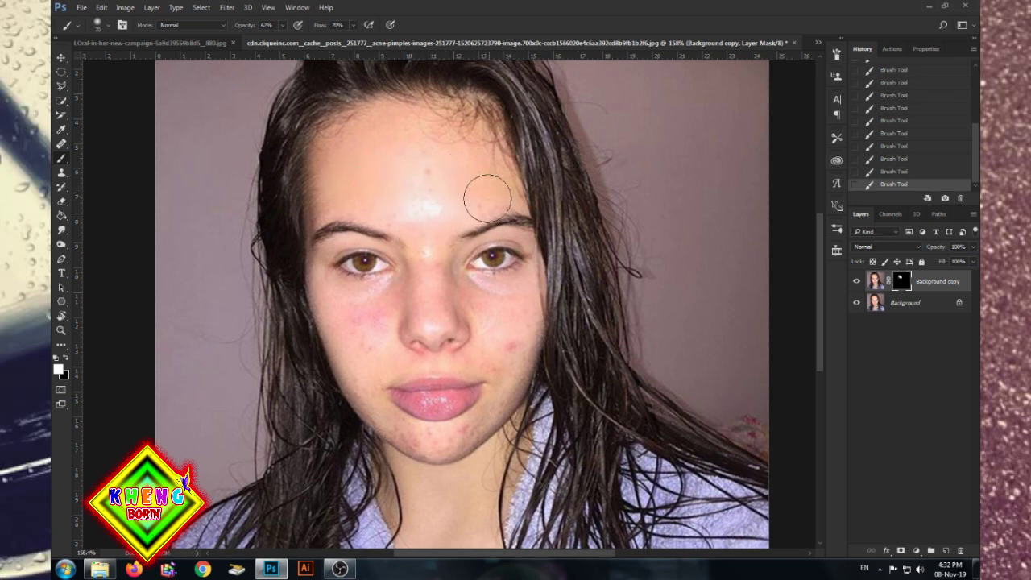
{"action": "left_click", "coordinate": [451, 141]}
Paint smoothing over both cheeks, chin and nose, then retarget the layer's pixels
{"action": "left_click_drag", "start_coordinate": [375, 317], "coordinate": [335, 299]}
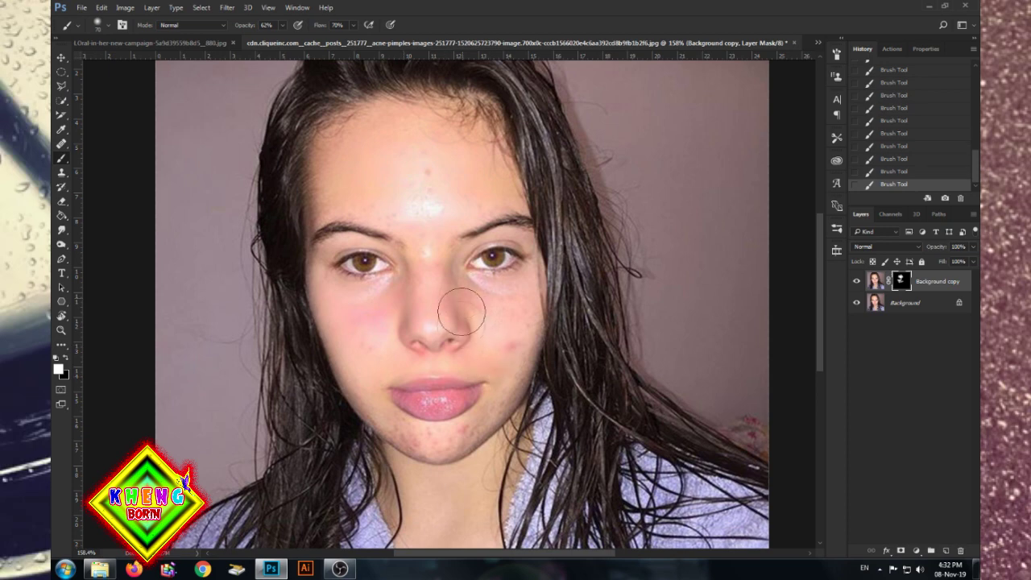
{"action": "left_click", "coordinate": [501, 357]}
{"action": "left_click", "coordinate": [515, 358]}
{"action": "left_click", "coordinate": [447, 432]}
{"action": "left_click_drag", "start_coordinate": [451, 433], "coordinate": [410, 450]}
{"action": "left_click", "coordinate": [505, 324]}
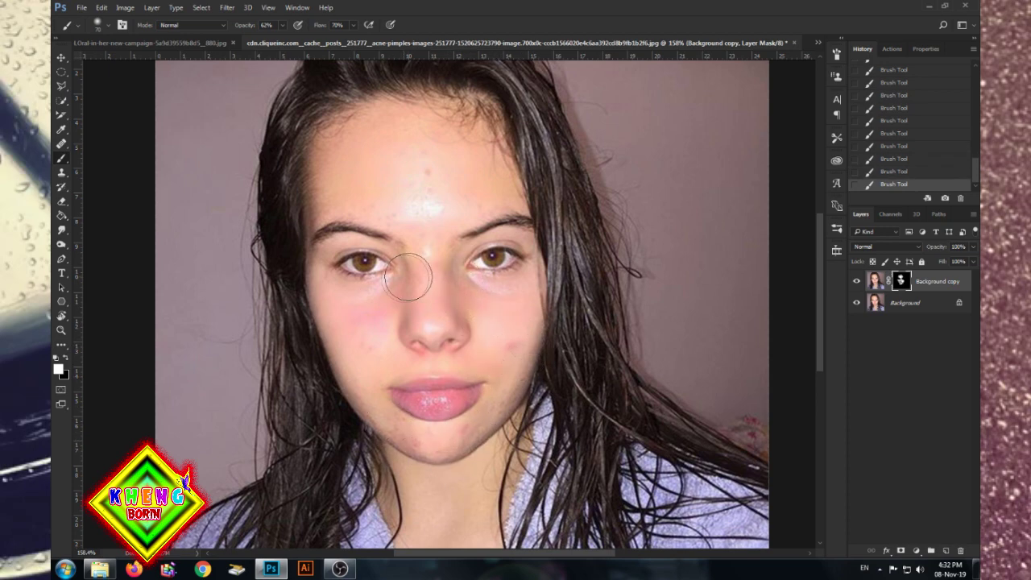
{"action": "left_click_drag", "start_coordinate": [428, 122], "coordinate": [446, 185]}
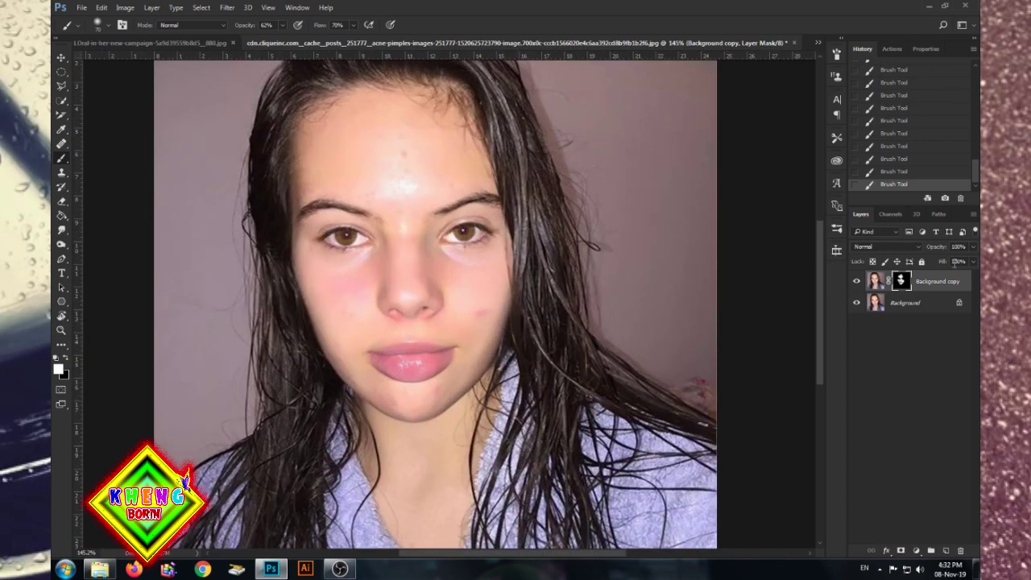
{"action": "left_click", "coordinate": [876, 280]}
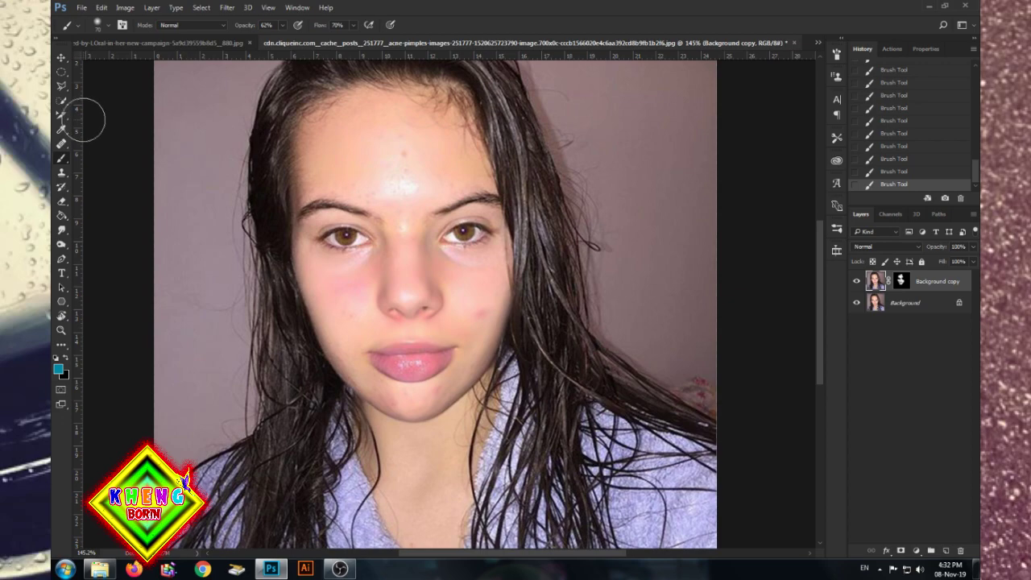
{"action": "left_click", "coordinate": [62, 145]}
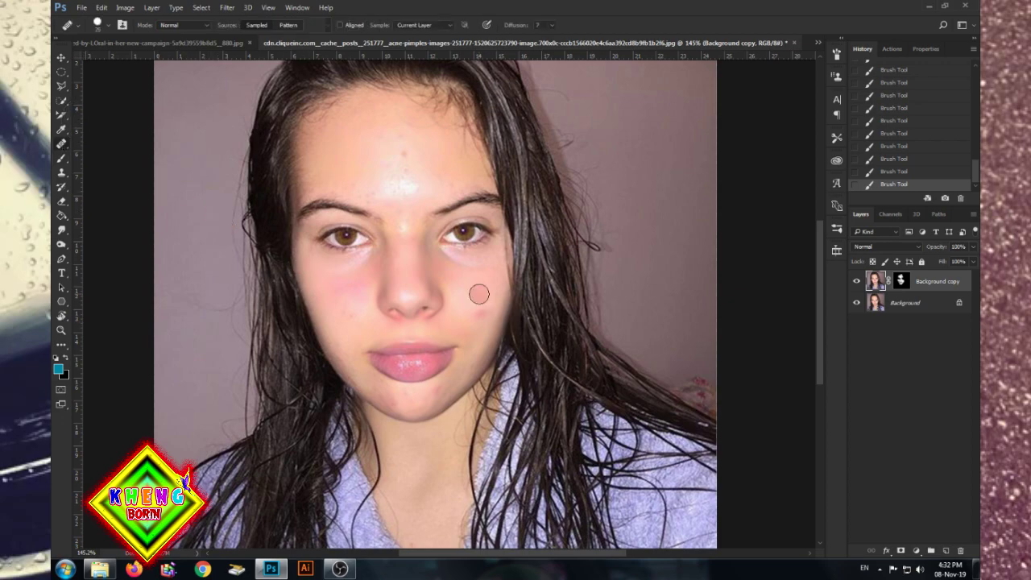
Heal the blemishes on the cheek with the Healing Brush
{"action": "scroll", "coordinate": [481, 296], "scroll_direction": "up", "scroll_amount": 3}
{"action": "left_click", "coordinate": [482, 296]}
{"action": "left_click", "coordinate": [480, 330]}
{"action": "left_click", "coordinate": [410, 321]}
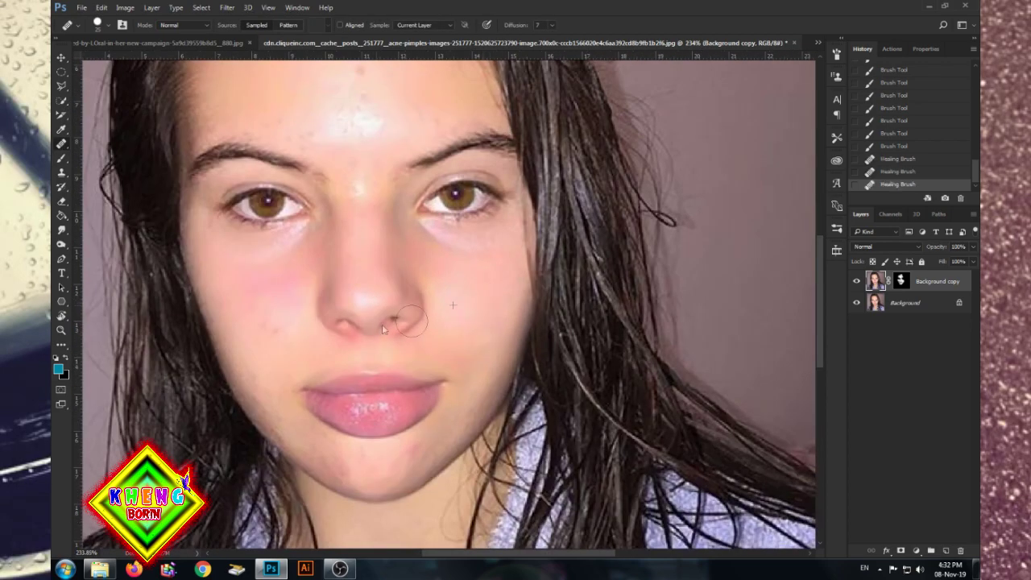
Heal the remaining cheek and chin blemishes and inspect the result
{"action": "left_click", "coordinate": [272, 301], "text": "alt"}
{"action": "left_click", "coordinate": [267, 322]}
{"action": "left_click", "coordinate": [277, 341]}
{"action": "left_click", "coordinate": [278, 366]}
{"action": "left_click", "coordinate": [279, 391]}
{"action": "left_click", "coordinate": [315, 453]}
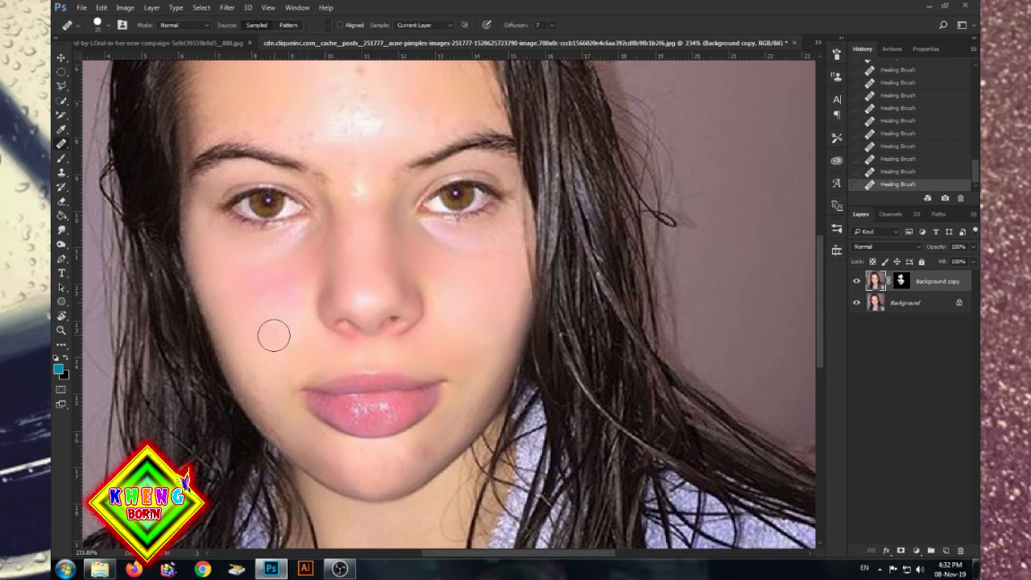
{"action": "scroll", "coordinate": [413, 161], "scroll_direction": "down", "scroll_amount": 3, "text": "alt"}
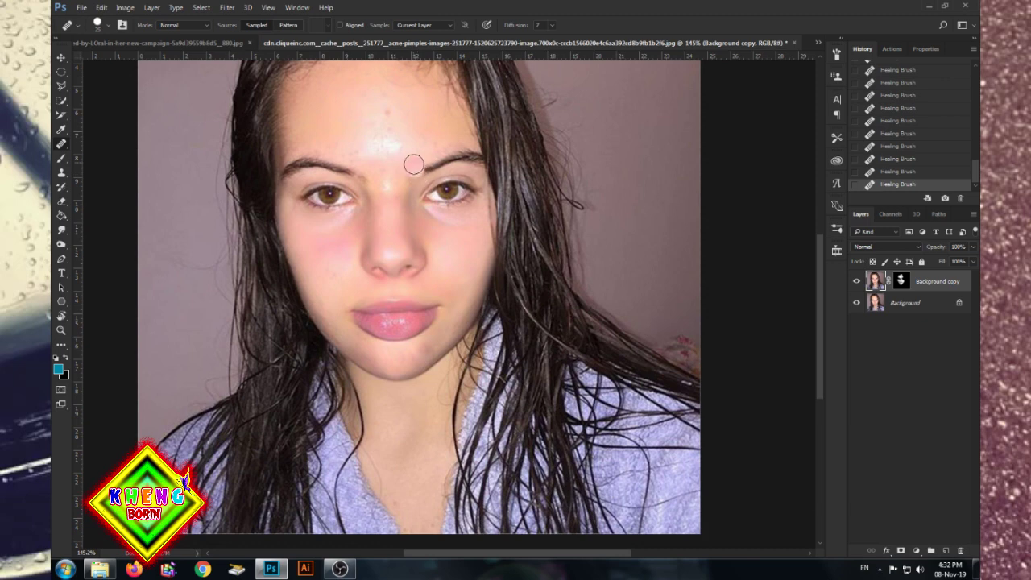
{"action": "scroll", "coordinate": [410, 156], "scroll_direction": "up", "scroll_amount": 2, "text": "alt"}
{"action": "scroll", "coordinate": [411, 156], "scroll_direction": "up", "scroll_amount": 1, "text": "alt"}
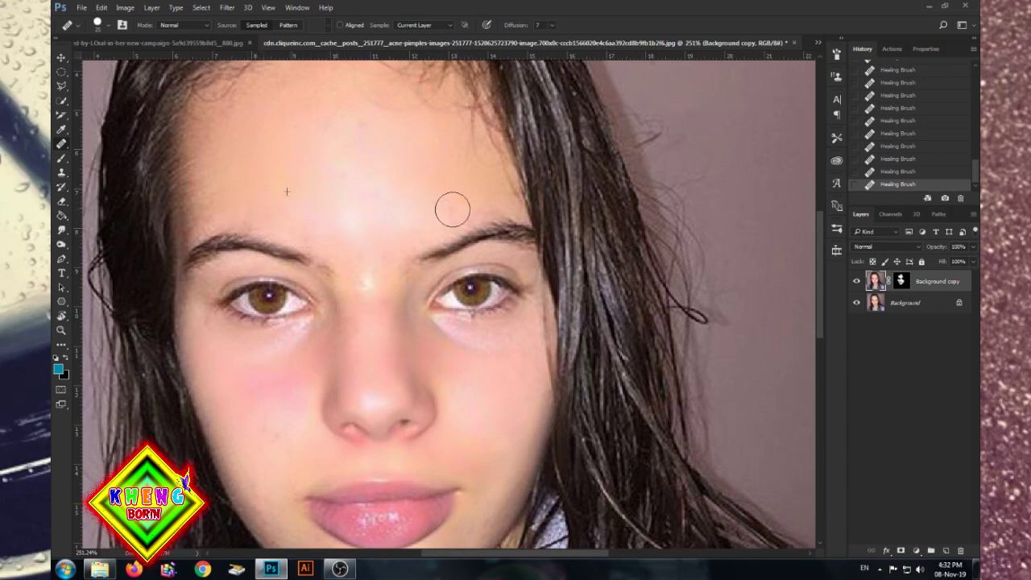
{"action": "scroll", "coordinate": [366, 141], "scroll_direction": "down", "scroll_amount": 5}
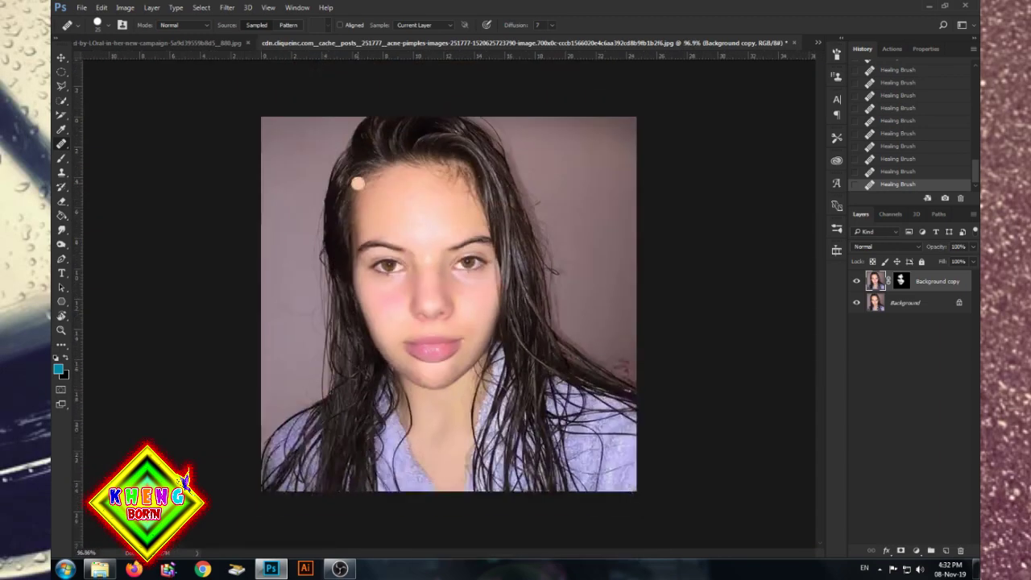
{"action": "scroll", "coordinate": [458, 338], "scroll_direction": "up", "scroll_amount": 5}
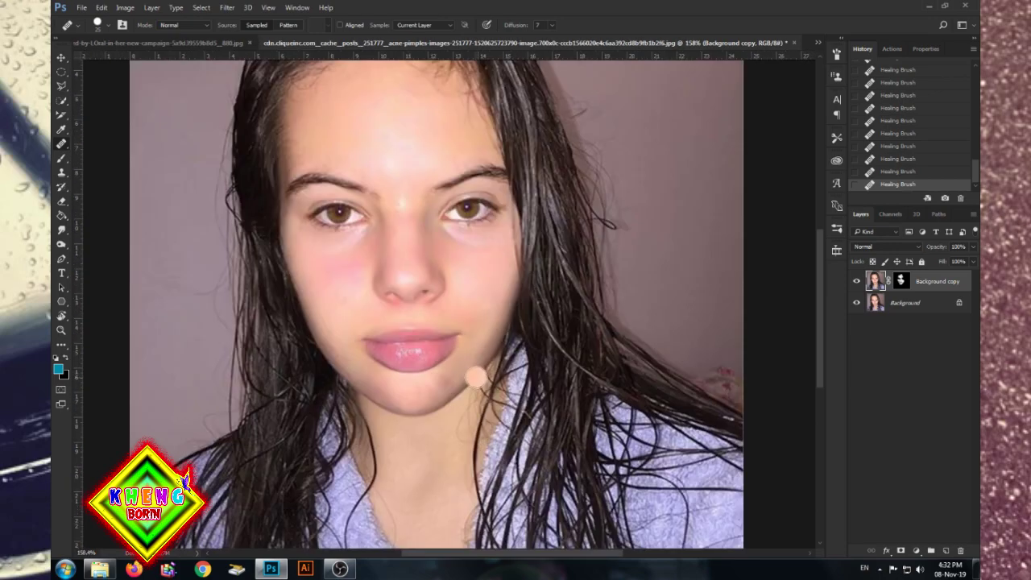
{"action": "scroll", "coordinate": [479, 260], "scroll_direction": "down", "scroll_amount": 3}
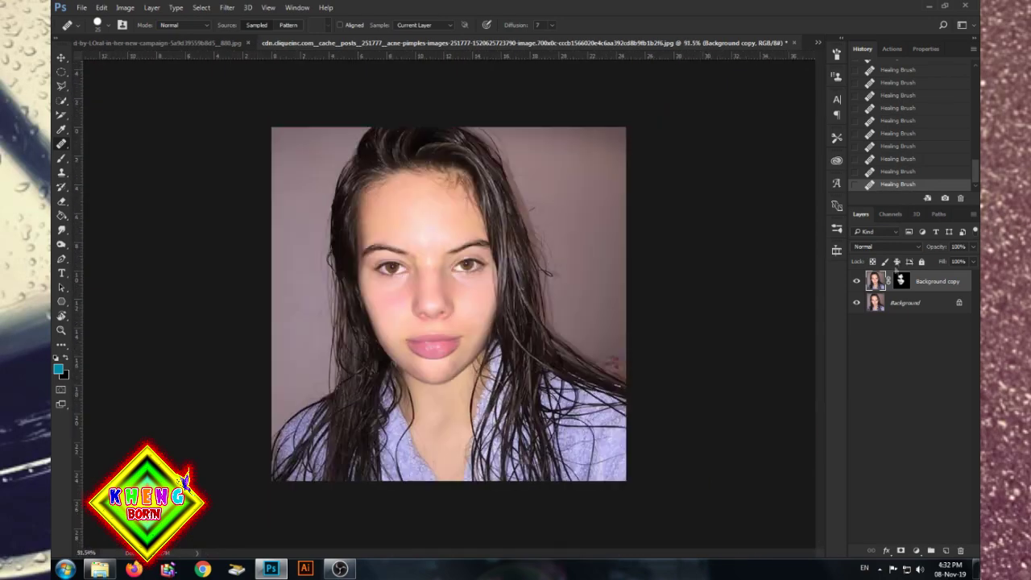
Compare the first portrait's healed layer with the original, then close it without saving
{"action": "left_click", "coordinate": [857, 281]}
{"action": "left_click", "coordinate": [857, 281]}
{"action": "left_click", "coordinate": [856, 281]}
{"action": "left_click", "coordinate": [857, 281]}
{"action": "left_click", "coordinate": [857, 281]}
{"action": "left_click", "coordinate": [857, 281]}
{"action": "left_click", "coordinate": [857, 281]}
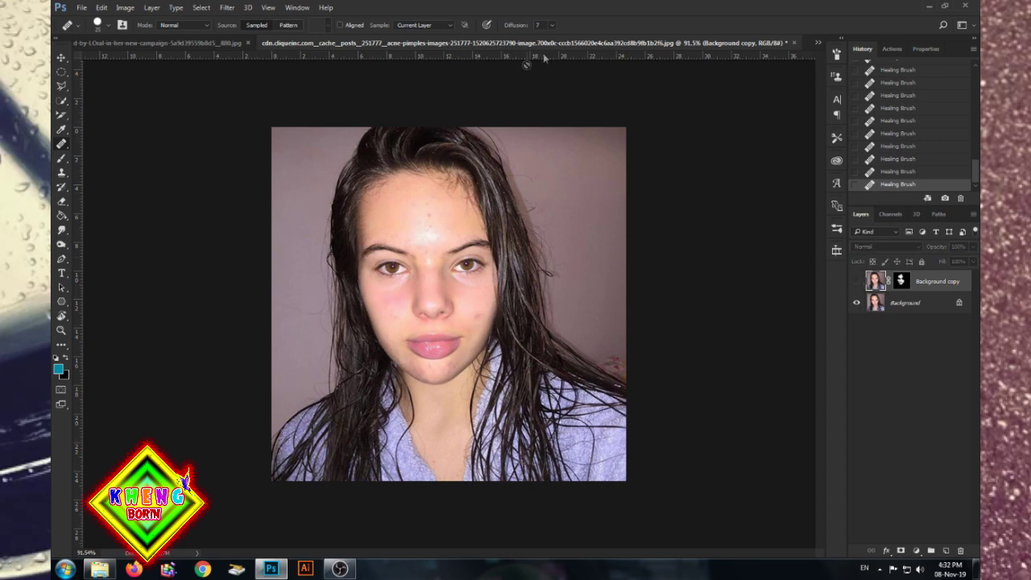
{"action": "left_click", "coordinate": [793, 42]}
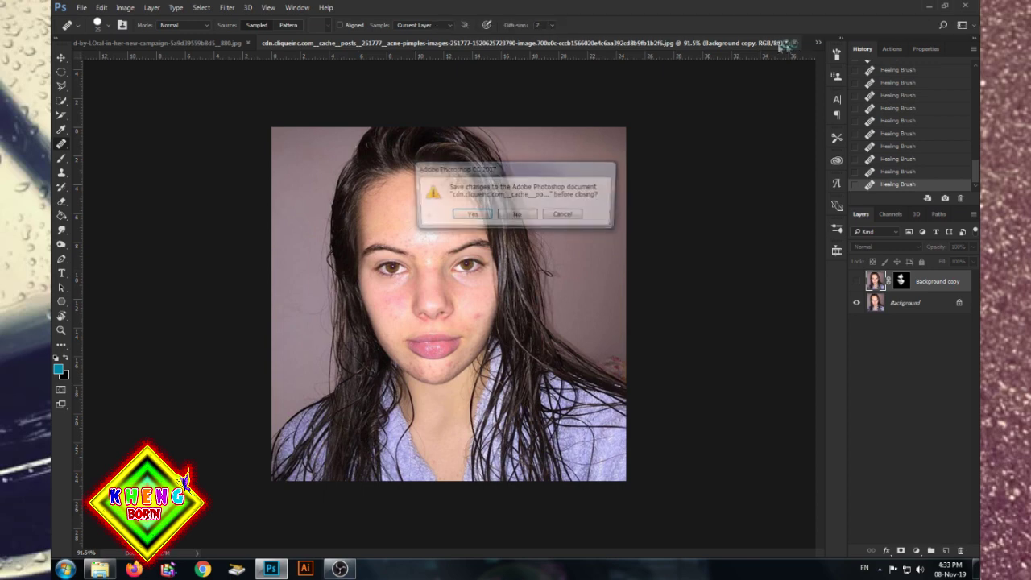
{"action": "left_click", "coordinate": [516, 215]}
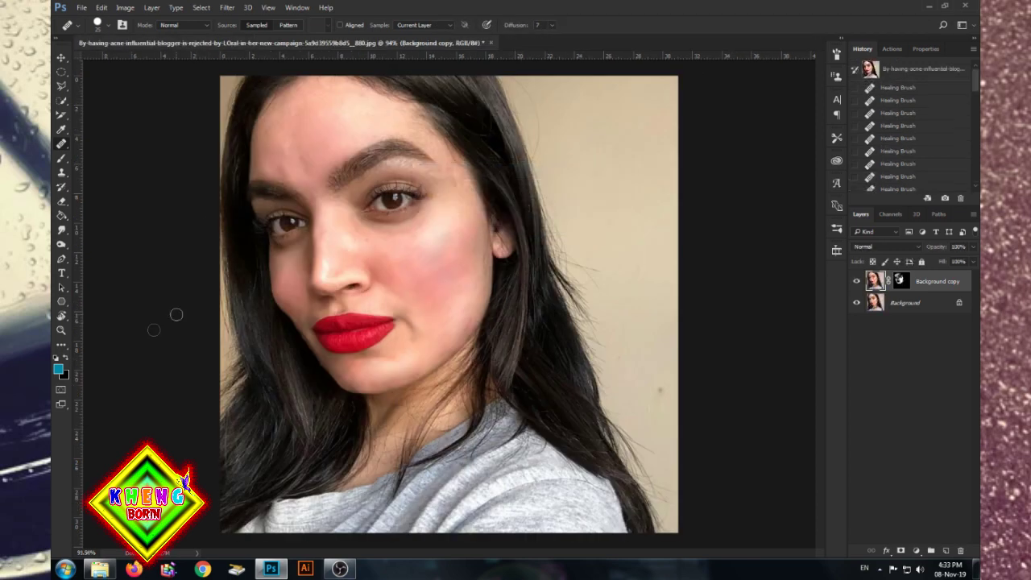
Compare the second portrait, close it without saving, and bring up the Retouching pictures folder
{"action": "left_click", "coordinate": [857, 281]}
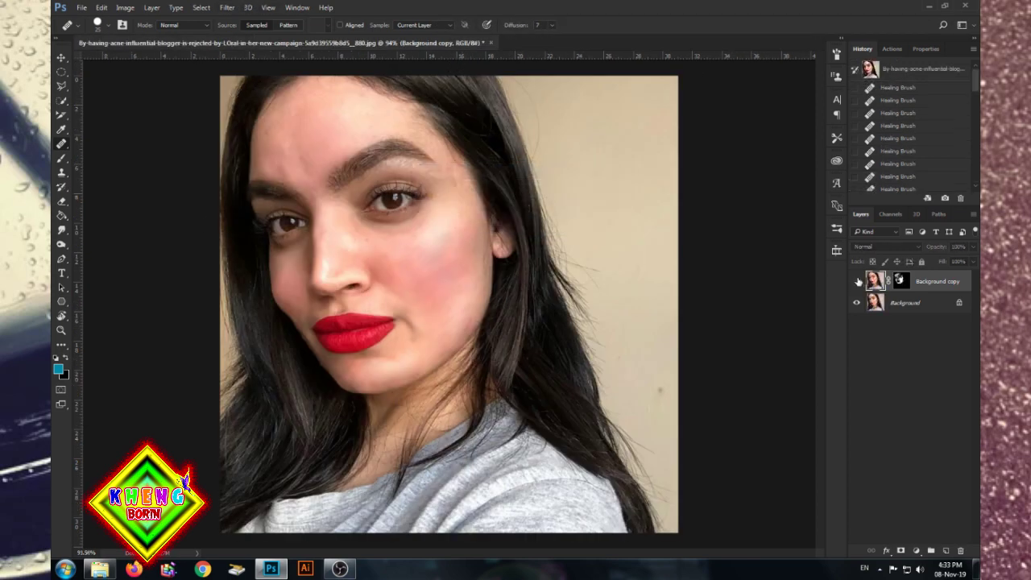
{"action": "left_click", "coordinate": [857, 281]}
{"action": "left_click", "coordinate": [856, 281]}
{"action": "left_click", "coordinate": [857, 281]}
{"action": "left_click", "coordinate": [492, 43]}
{"action": "left_click", "coordinate": [518, 216]}
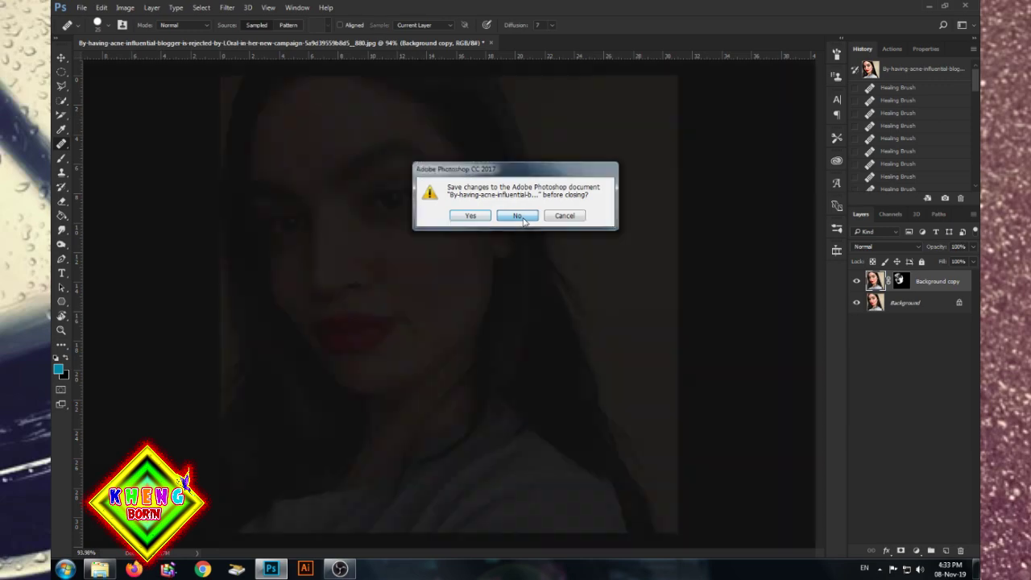
{"action": "left_click", "coordinate": [99, 570]}
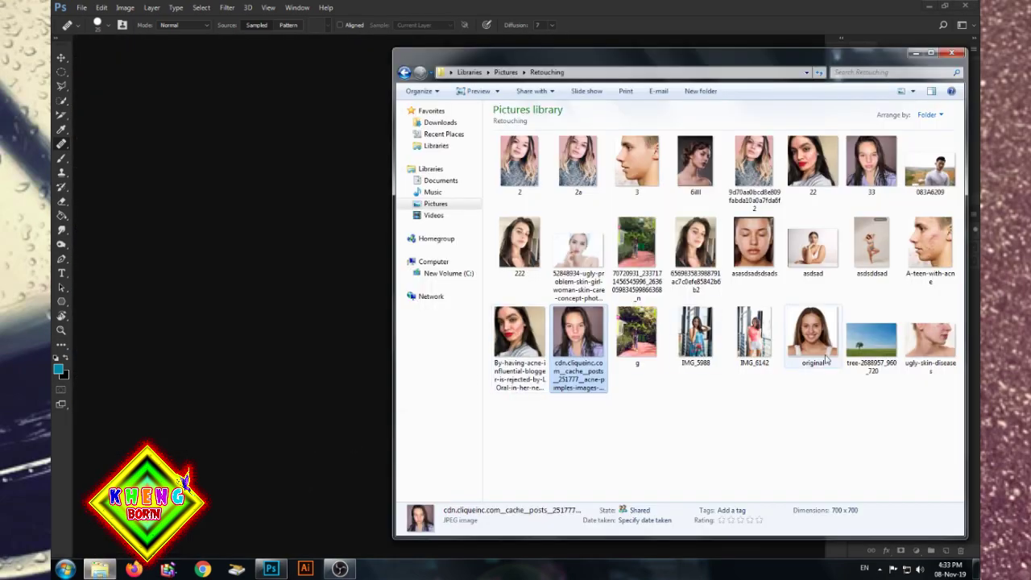
Open original.jpg in Photoshop and duplicate its Background into Layer 1 with Ctrl+J
{"action": "left_click_drag", "start_coordinate": [823, 359], "coordinate": [311, 209]}
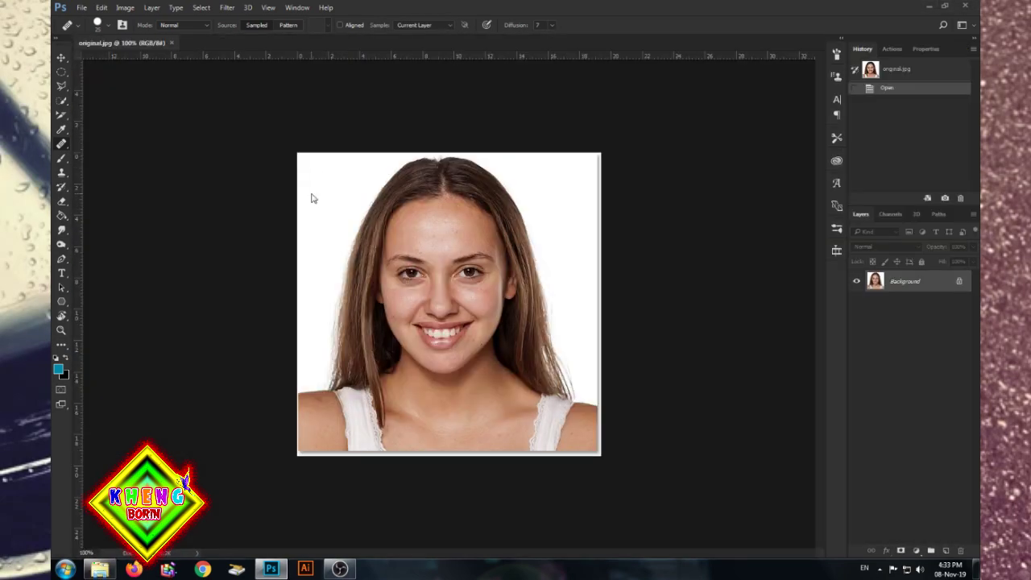
{"action": "scroll", "coordinate": [437, 275], "scroll_direction": "up", "scroll_amount": 5, "text": "alt"}
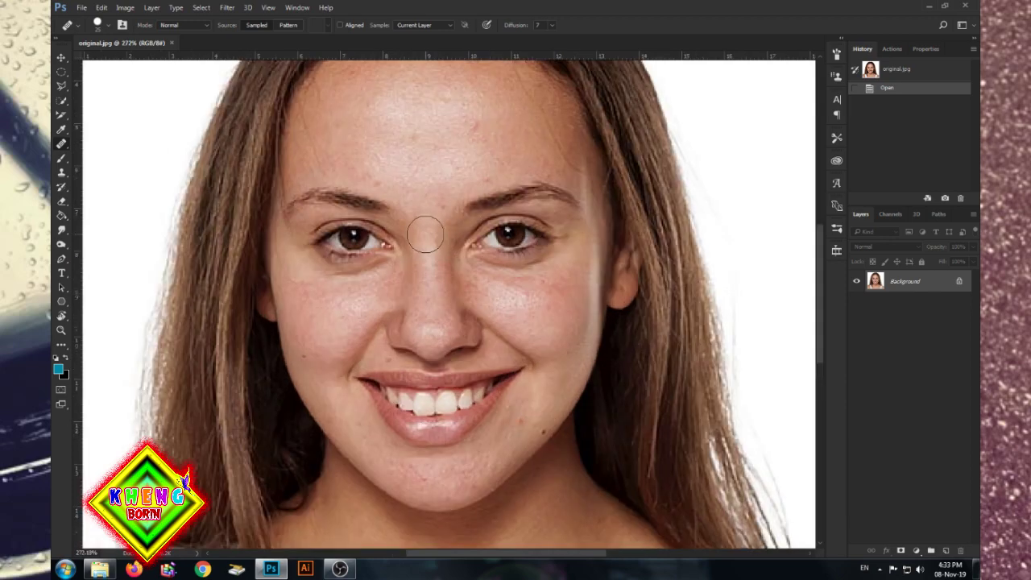
{"action": "scroll", "coordinate": [425, 234], "scroll_direction": "down", "scroll_amount": 4}
{"action": "scroll", "coordinate": [425, 234], "scroll_direction": "up", "scroll_amount": 1}
{"action": "scroll", "coordinate": [425, 234], "scroll_direction": "up", "scroll_amount": 2}
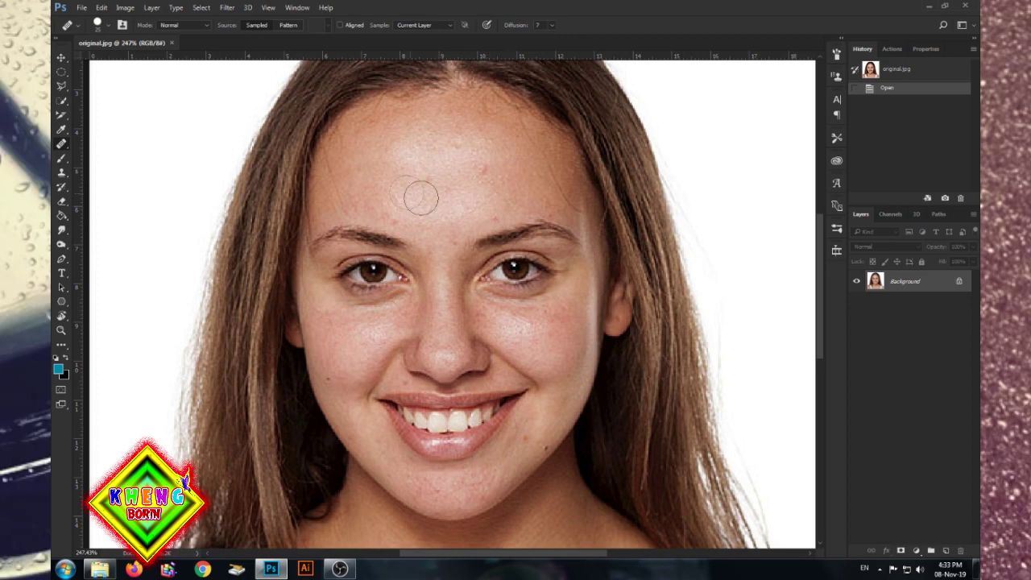
{"action": "scroll", "coordinate": [433, 184], "scroll_direction": "down", "scroll_amount": 3}
{"action": "scroll", "coordinate": [432, 185], "scroll_direction": "up", "scroll_amount": 1}
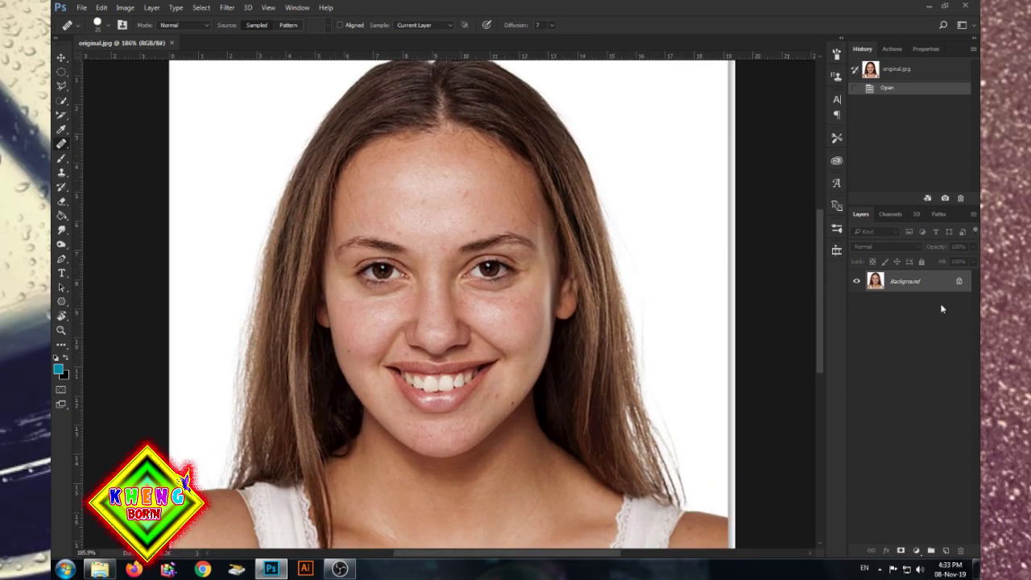
{"action": "key", "text": "ctrl+j"}
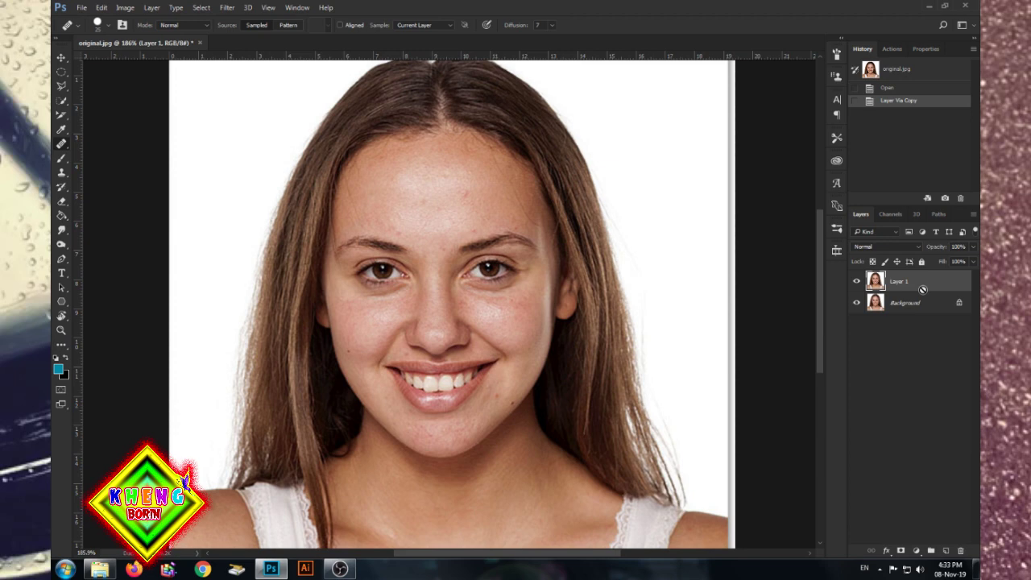
{"action": "left_click", "coordinate": [227, 7]}
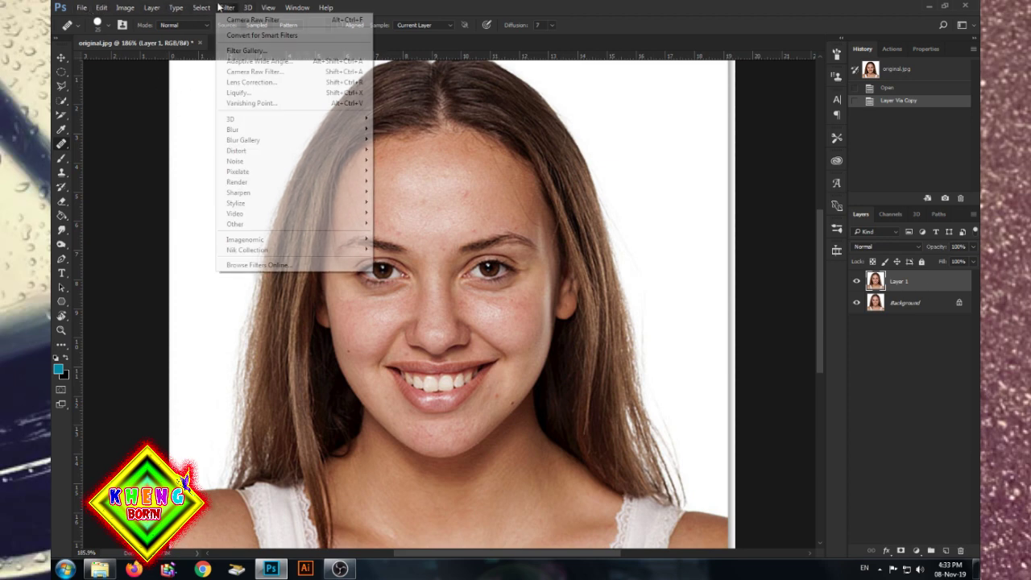
Apply a Camera Raw Filter to Layer 1 with sharpening about 9 and raised luminance noise reduction
{"action": "left_click", "coordinate": [319, 75]}
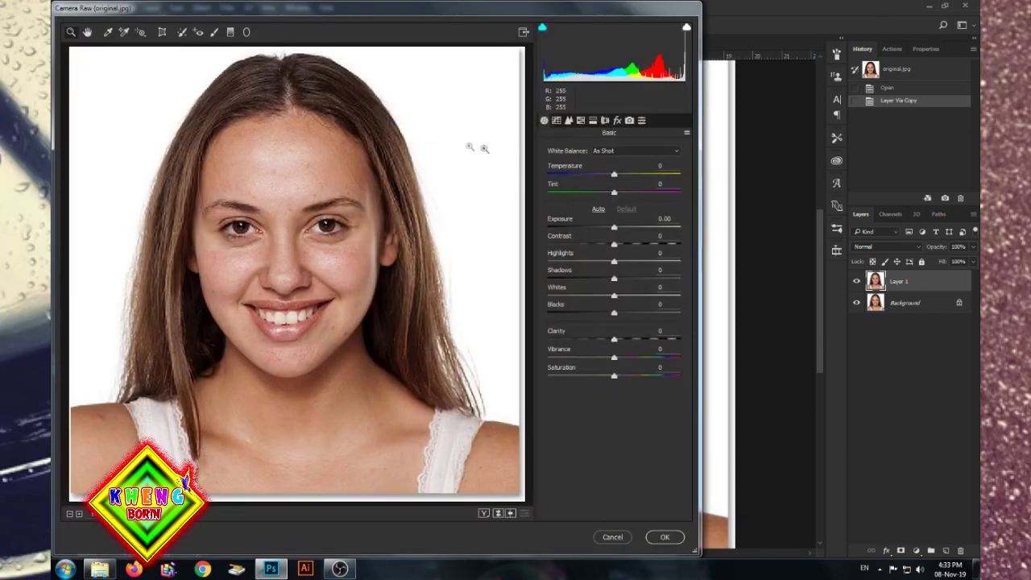
{"action": "left_click", "coordinate": [568, 120]}
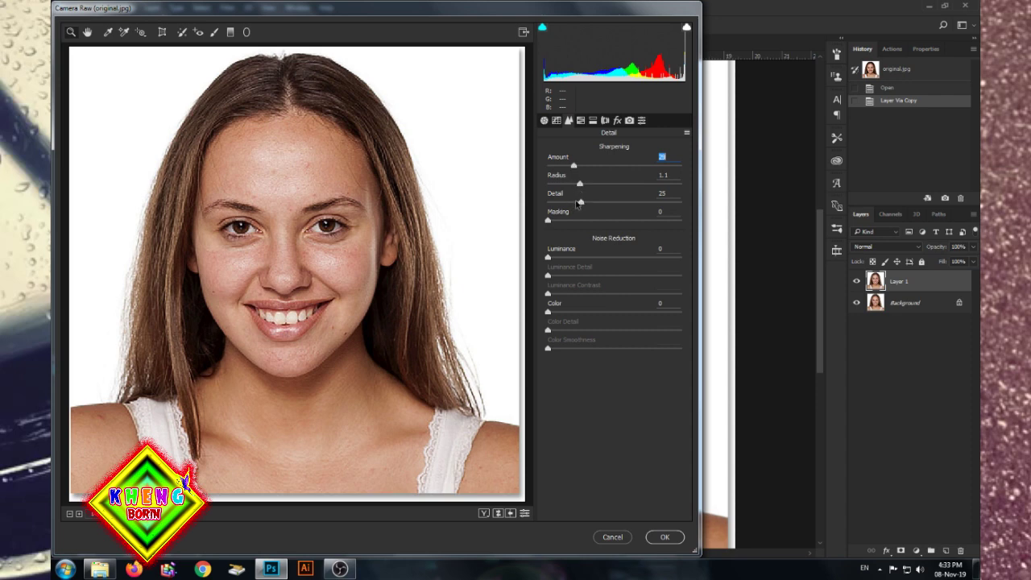
{"action": "left_click_drag", "start_coordinate": [582, 166], "coordinate": [667, 169]}
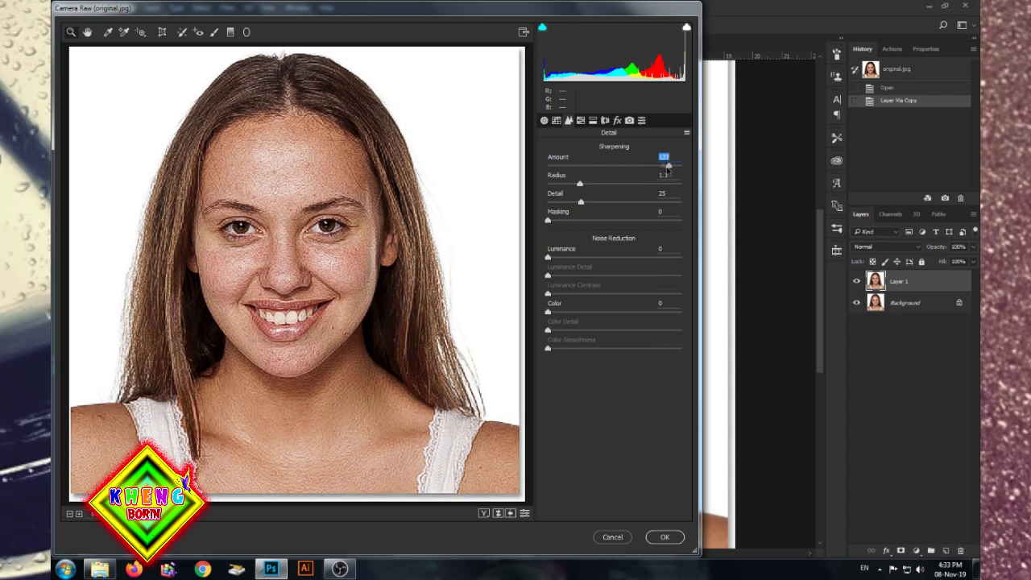
{"action": "left_click_drag", "start_coordinate": [558, 178], "coordinate": [548, 179]}
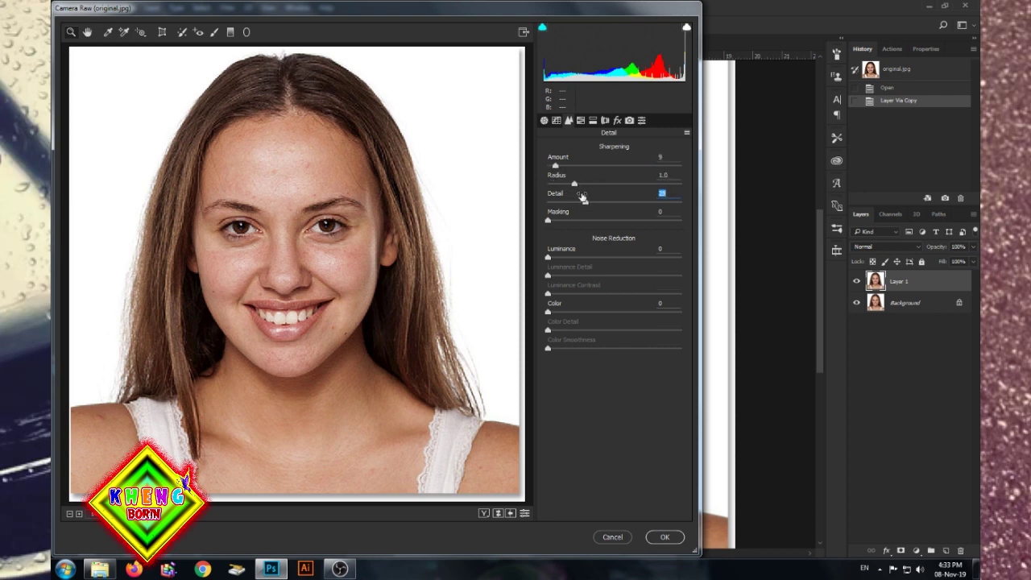
{"action": "left_click_drag", "start_coordinate": [548, 258], "coordinate": [579, 258]}
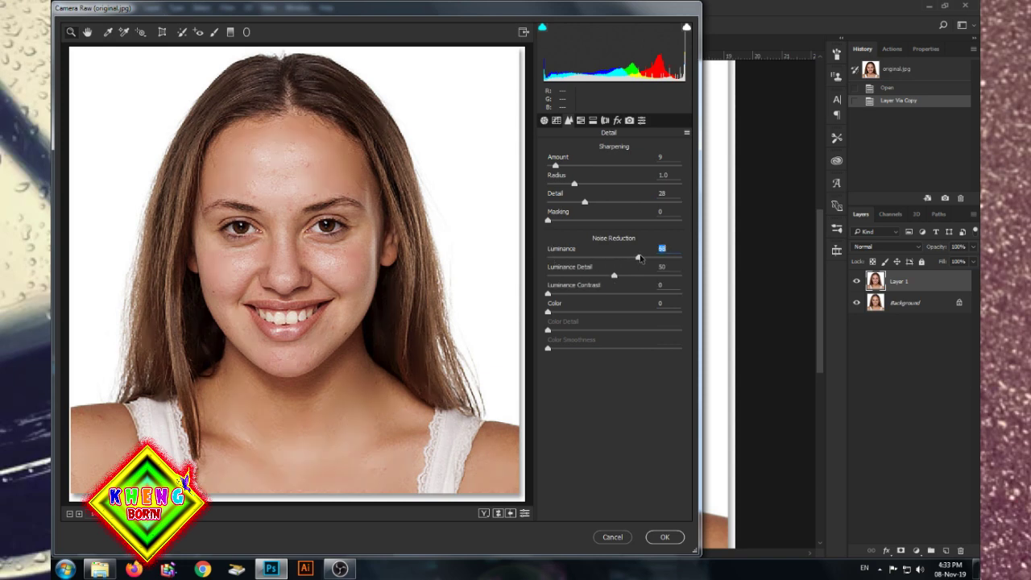
{"action": "left_click", "coordinate": [665, 537]}
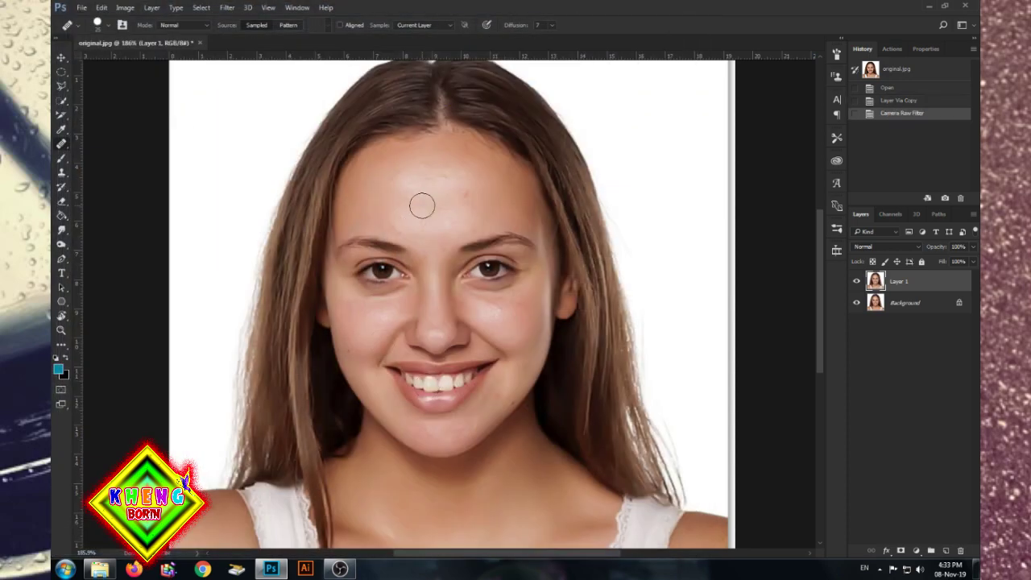
{"action": "scroll", "coordinate": [416, 203], "scroll_direction": "down", "scroll_amount": 2}
{"action": "scroll", "coordinate": [451, 201], "scroll_direction": "down", "scroll_amount": 2}
{"action": "scroll", "coordinate": [448, 223], "scroll_direction": "down", "scroll_amount": 1}
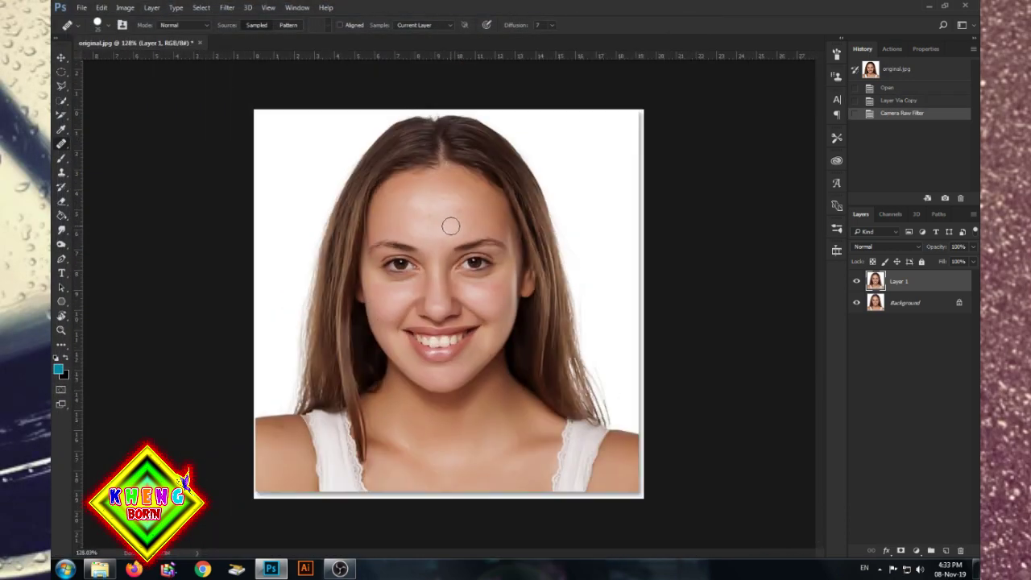
{"action": "scroll", "coordinate": [448, 224], "scroll_direction": "up", "scroll_amount": 5}
{"action": "scroll", "coordinate": [451, 227], "scroll_direction": "up", "scroll_amount": 2}
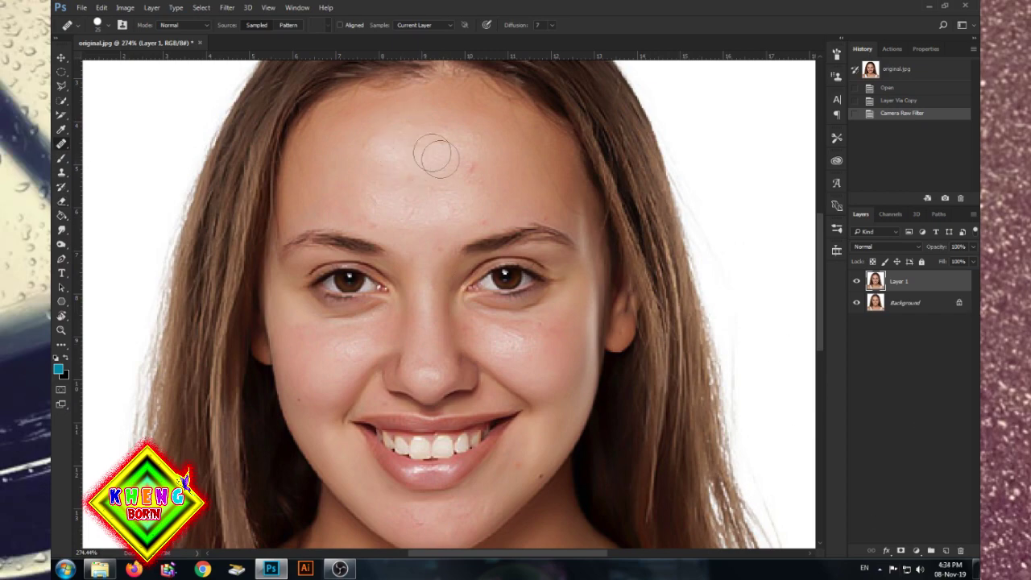
{"action": "scroll", "coordinate": [457, 188], "scroll_direction": "down", "scroll_amount": 2}
{"action": "scroll", "coordinate": [435, 185], "scroll_direction": "down", "scroll_amount": 1}
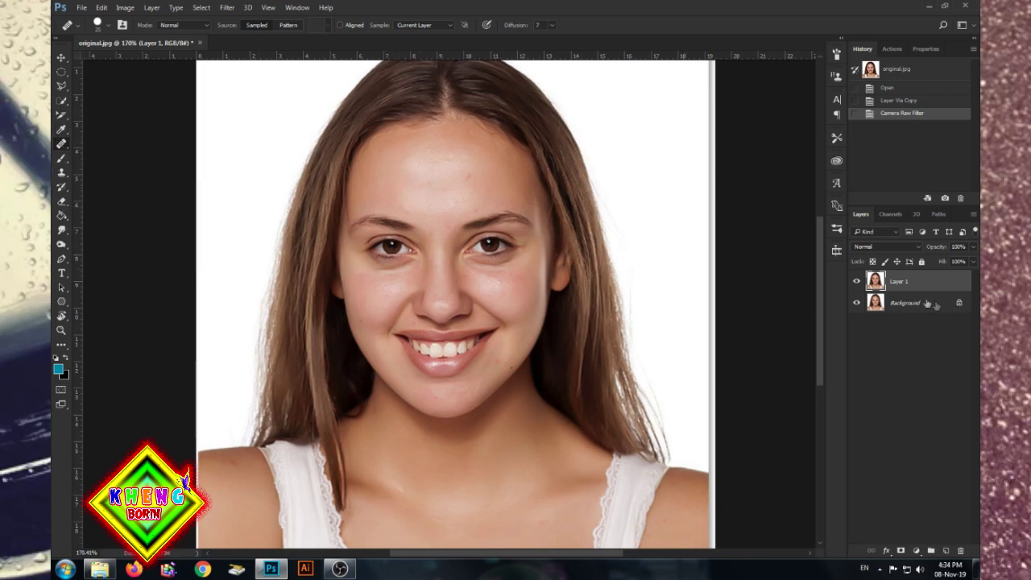
{"action": "scroll", "coordinate": [295, 306], "scroll_direction": "up", "scroll_amount": 1}
{"action": "scroll", "coordinate": [563, 241], "scroll_direction": "up", "scroll_amount": 1}
{"action": "scroll", "coordinate": [544, 283], "scroll_direction": "up", "scroll_amount": 1}
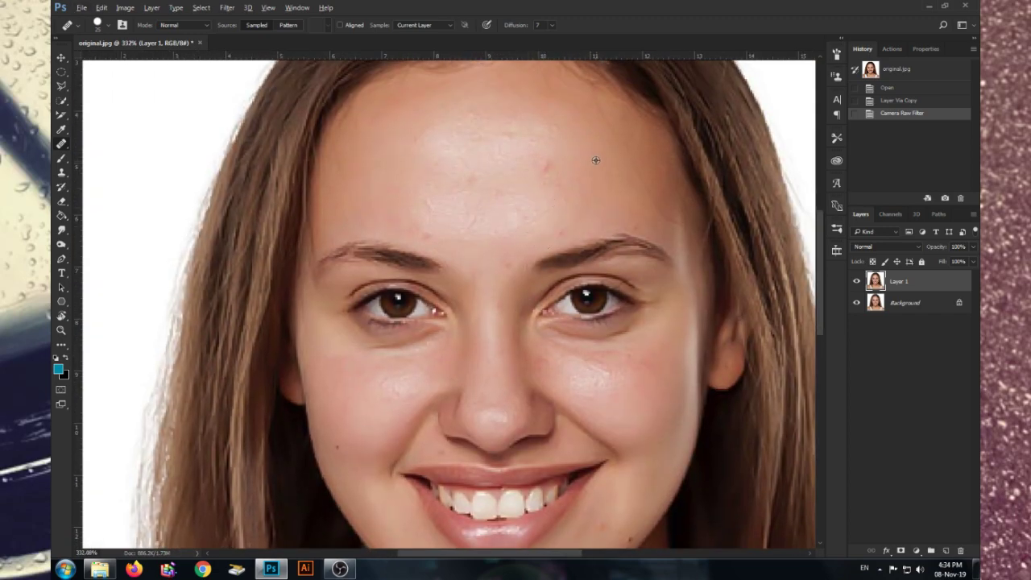
Heal about a dozen small spots across the forehead with the Healing Brush
{"action": "left_click", "coordinate": [536, 132]}
{"action": "left_click", "coordinate": [504, 125]}
{"action": "left_click", "coordinate": [476, 120]}
{"action": "left_click", "coordinate": [451, 133]}
{"action": "left_click", "coordinate": [425, 145]}
{"action": "left_click", "coordinate": [524, 155]}
{"action": "left_click", "coordinate": [532, 158]}
{"action": "left_click", "coordinate": [455, 190]}
{"action": "left_click", "coordinate": [556, 214]}
{"action": "left_click", "coordinate": [543, 193]}
{"action": "left_click", "coordinate": [547, 222]}
{"action": "left_click", "coordinate": [621, 202]}
Fit the photo to the window and heal the remaining forehead blemishes, including the reddish spot
{"action": "key", "text": "ctrl+0"}
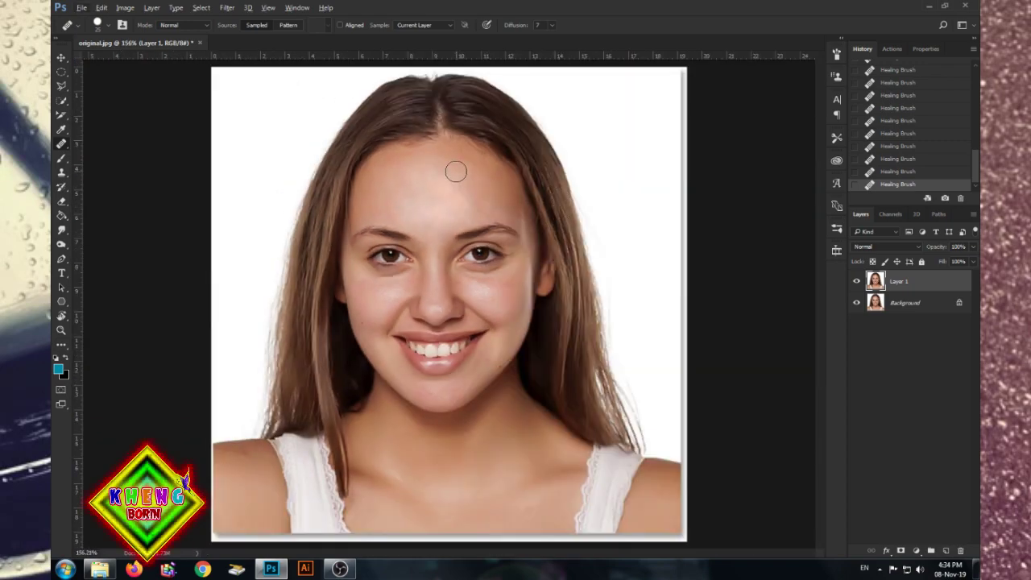
{"action": "scroll", "coordinate": [459, 171], "scroll_direction": "up", "scroll_amount": 2}
{"action": "scroll", "coordinate": [465, 178], "scroll_direction": "up", "scroll_amount": 1}
{"action": "left_click", "coordinate": [439, 177]}
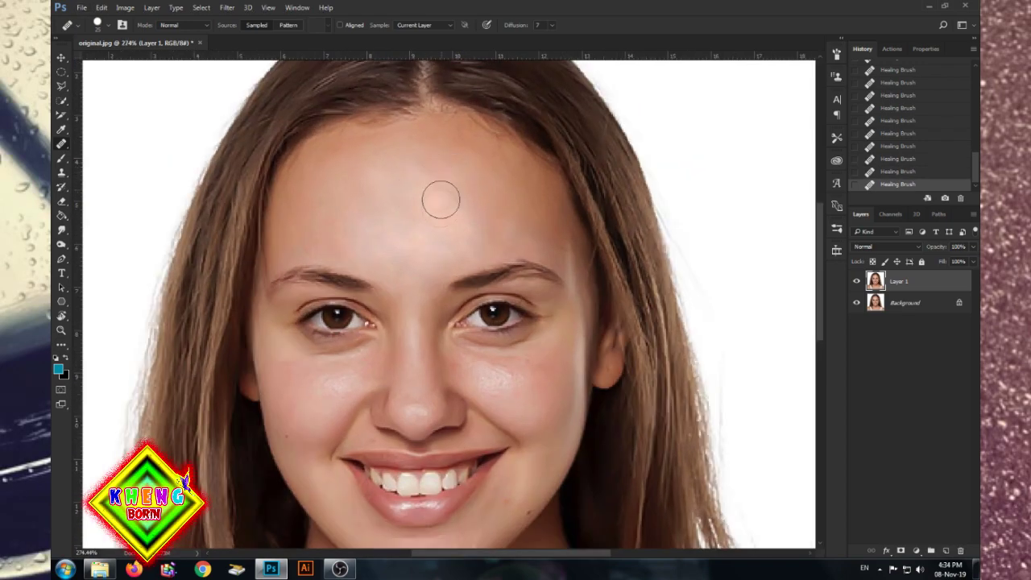
{"action": "mouse_move", "coordinate": [442, 217]}
{"action": "left_mouse_down"}
{"action": "mouse_move", "coordinate": [410, 207]}
{"action": "mouse_move", "coordinate": [421, 228]}
{"action": "mouse_move", "coordinate": [375, 228]}
{"action": "mouse_move", "coordinate": [401, 245]}
{"action": "mouse_move", "coordinate": [467, 202]}
{"action": "mouse_move", "coordinate": [405, 204]}
{"action": "mouse_move", "coordinate": [414, 177]}
{"action": "left_mouse_up"}
{"action": "left_click", "coordinate": [415, 177]}
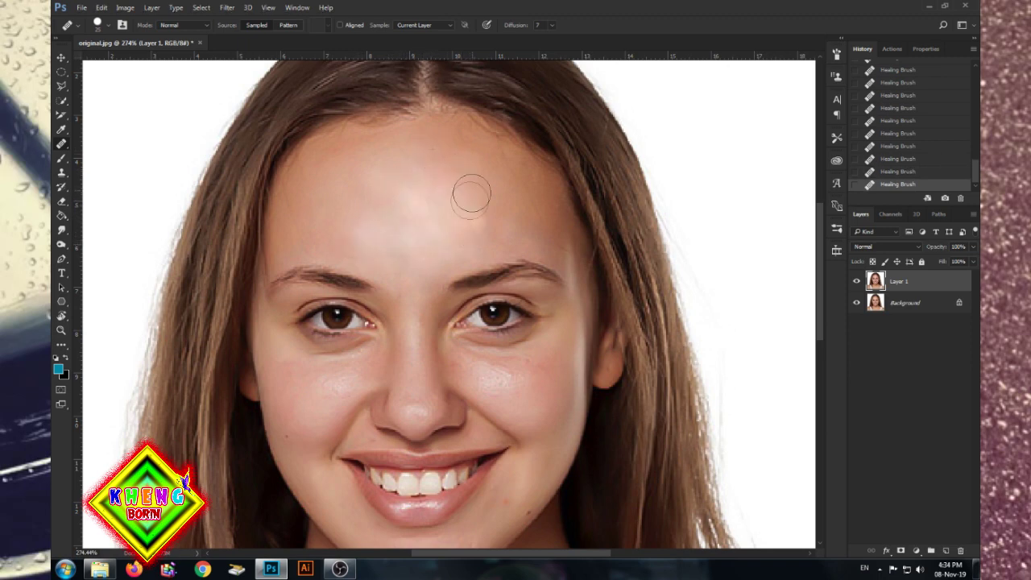
{"action": "left_click_drag", "start_coordinate": [384, 177], "coordinate": [475, 220]}
Scroll through the portrait and hide Layer 1 to compare with the original
{"action": "scroll", "coordinate": [449, 303], "scroll_direction": "down", "scroll_amount": 3}
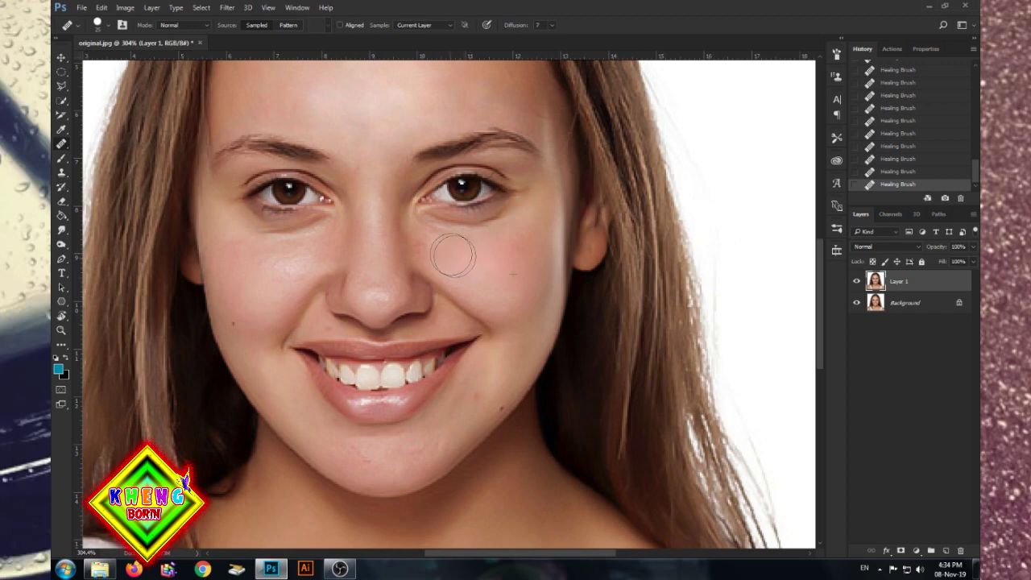
{"action": "scroll", "coordinate": [455, 313], "scroll_direction": "down", "scroll_amount": 2}
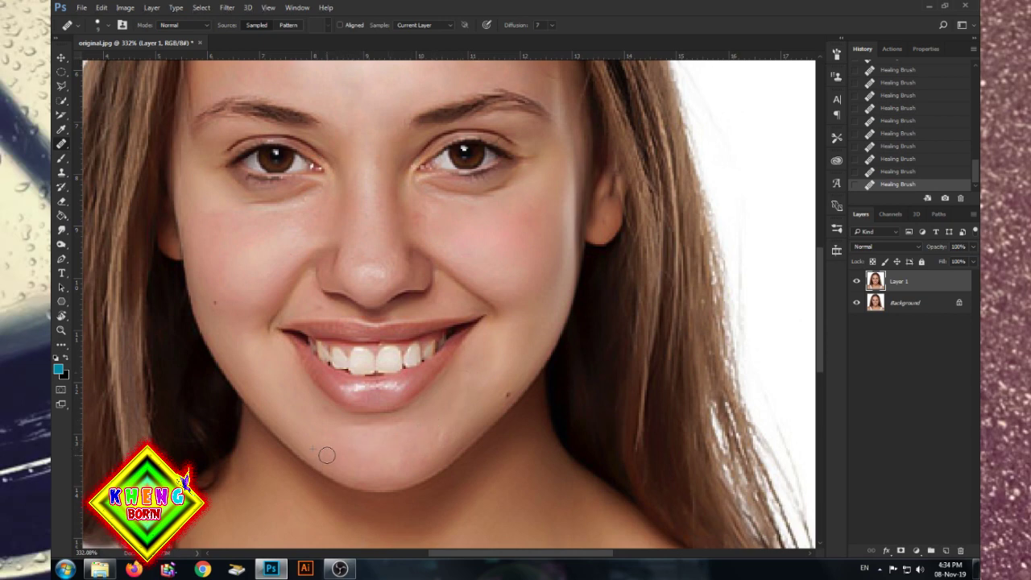
{"action": "scroll", "coordinate": [262, 368], "scroll_direction": "down", "scroll_amount": 2}
{"action": "scroll", "coordinate": [333, 409], "scroll_direction": "down", "scroll_amount": 2}
{"action": "scroll", "coordinate": [415, 287], "scroll_direction": "down", "scroll_amount": 1}
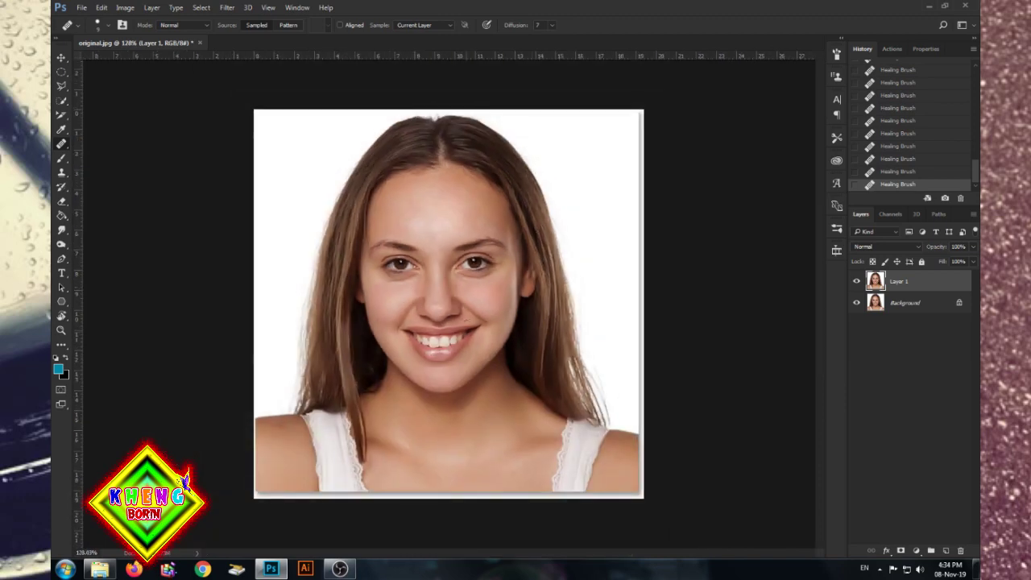
{"action": "left_click", "coordinate": [856, 282]}
Toggle Layer 1's visibility to compare the smoothed skin with the original
{"action": "left_click", "coordinate": [857, 282]}
{"action": "left_click", "coordinate": [856, 281]}
{"action": "left_click", "coordinate": [857, 282]}
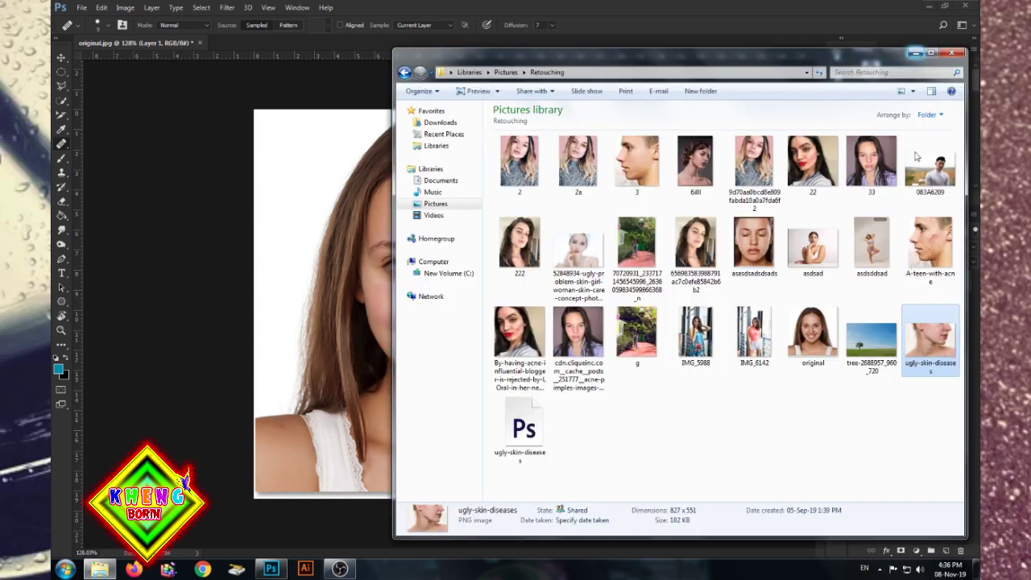
Drag A-teen-with-acne.jpg from Explorer onto Photoshop's tab bar as a new document
{"action": "left_click_drag", "start_coordinate": [934, 246], "coordinate": [656, 36]}
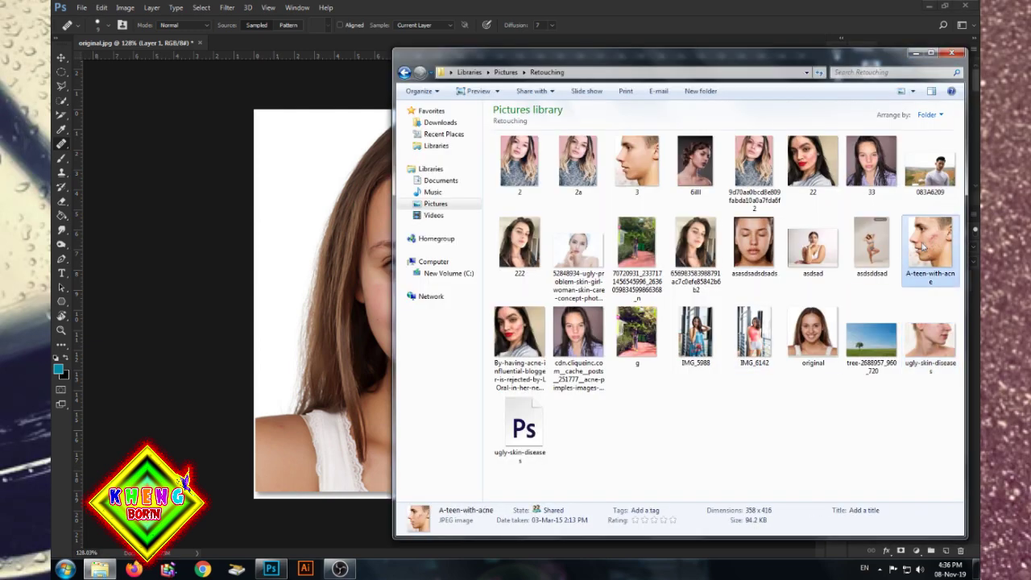
{"action": "left_click_drag", "start_coordinate": [660, 36], "coordinate": [660, 20]}
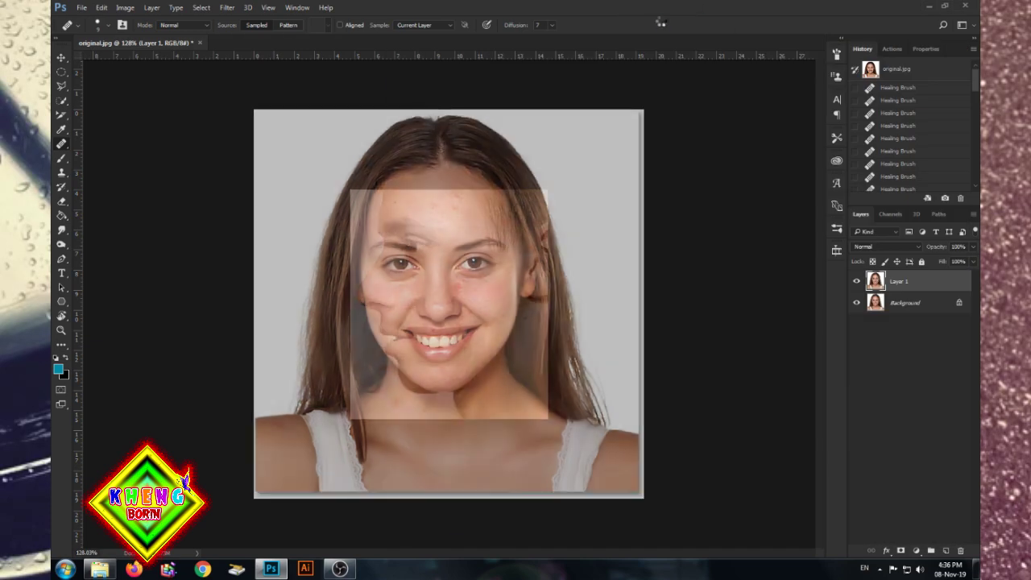
{"action": "scroll", "coordinate": [451, 257], "scroll_direction": "up", "scroll_amount": 2}
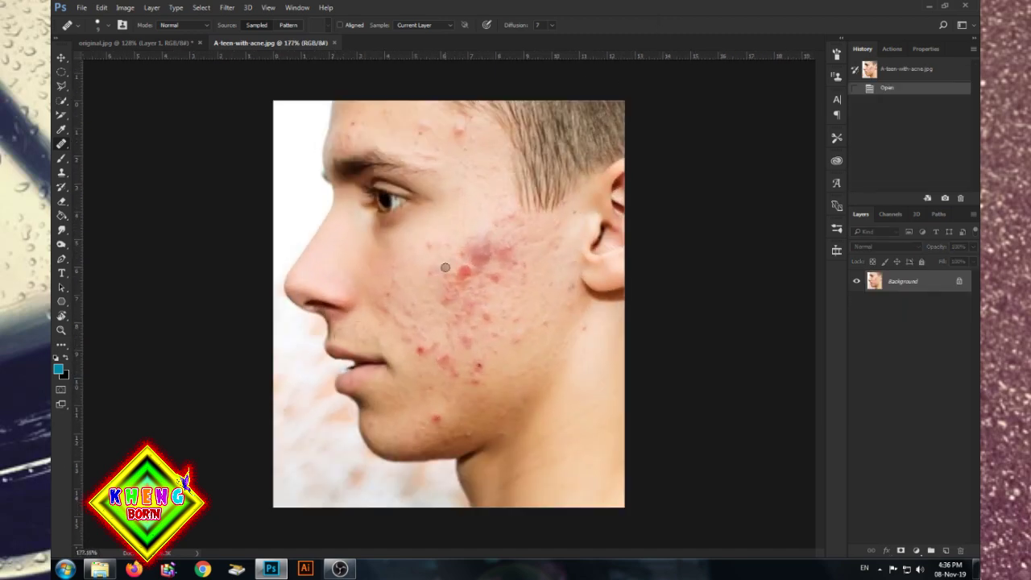
Trial-heal the red acne patch on the cheek with the Healing Brush
{"action": "scroll", "coordinate": [457, 248], "scroll_direction": "up", "scroll_amount": 3}
{"action": "scroll", "coordinate": [457, 248], "scroll_direction": "down", "scroll_amount": 2}
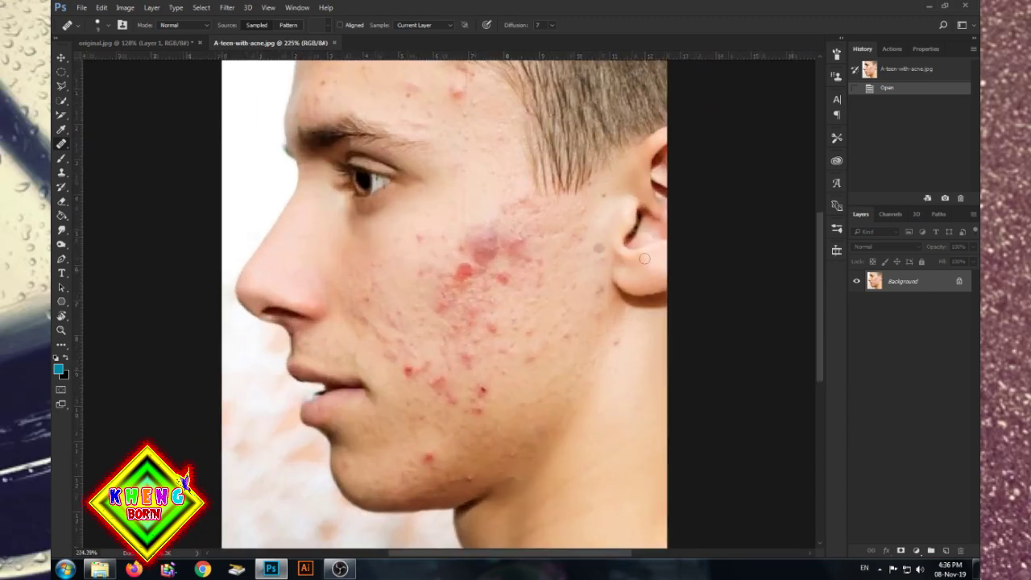
{"action": "scroll", "coordinate": [466, 219], "scroll_direction": "up", "scroll_amount": 2}
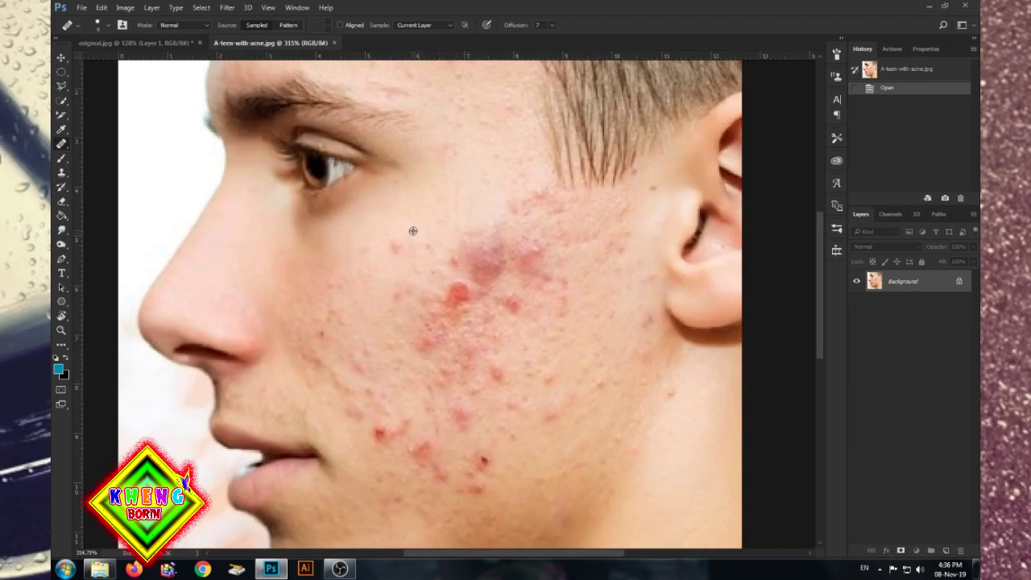
{"action": "left_click", "coordinate": [393, 244]}
{"action": "left_click", "coordinate": [419, 237]}
{"action": "left_click", "coordinate": [432, 260]}
{"action": "left_click", "coordinate": [467, 268]}
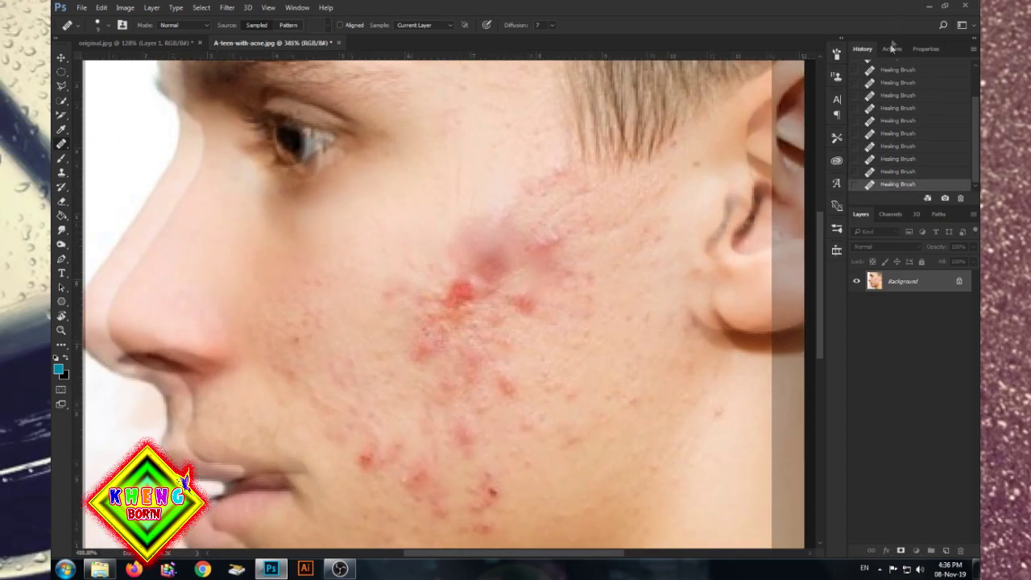
Revert the photo to its Open history state and duplicate the Background into Layer 1
{"action": "scroll", "coordinate": [882, 113], "scroll_direction": "up", "scroll_amount": 3}
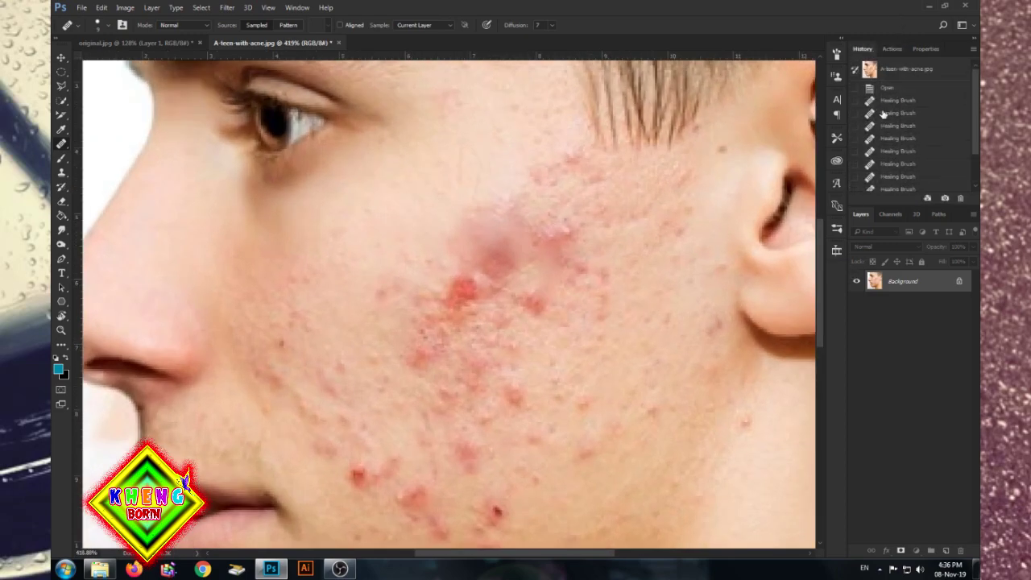
{"action": "left_click", "coordinate": [889, 88]}
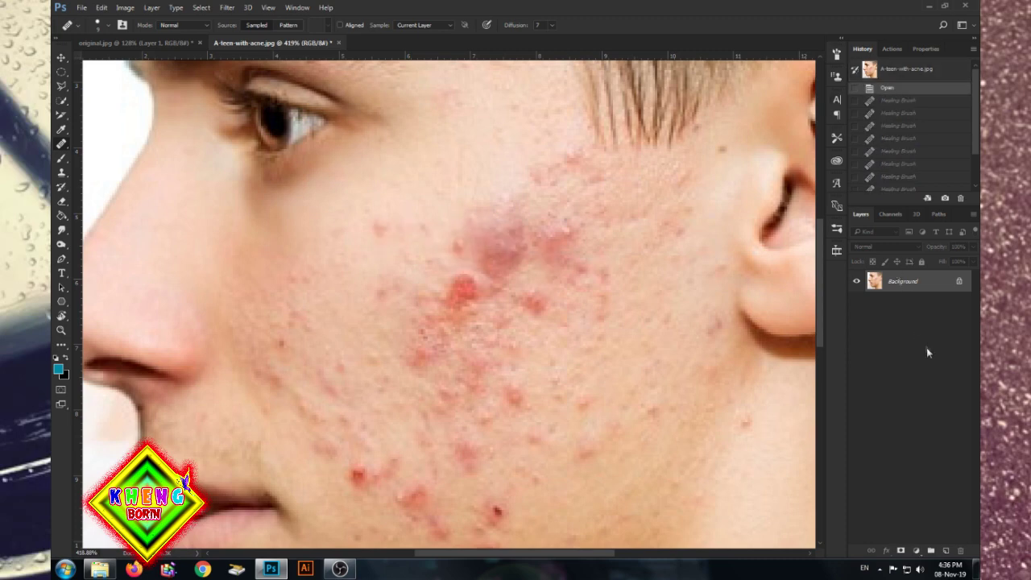
{"action": "key", "text": "ctrl+j"}
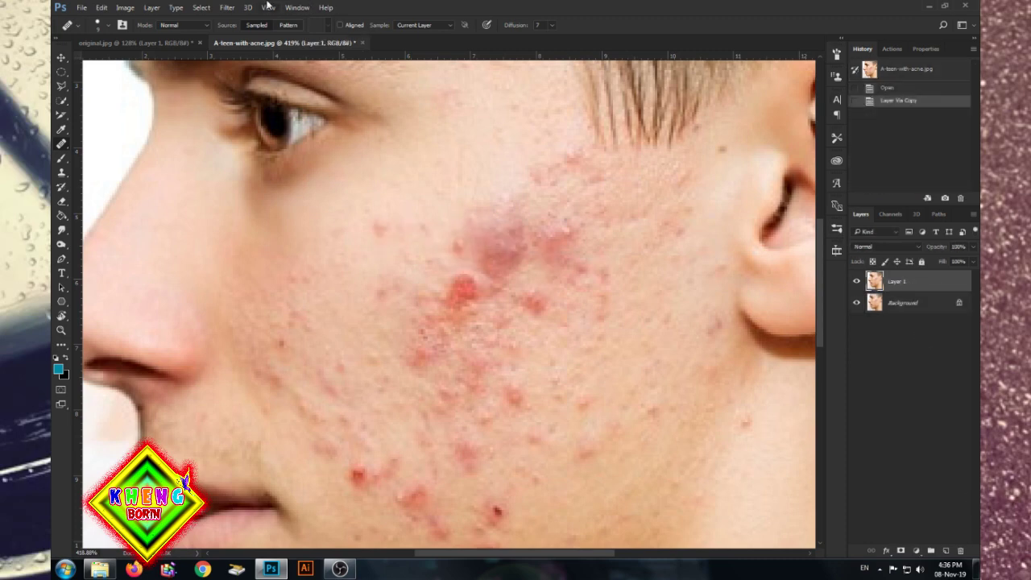
{"action": "left_click", "coordinate": [228, 7]}
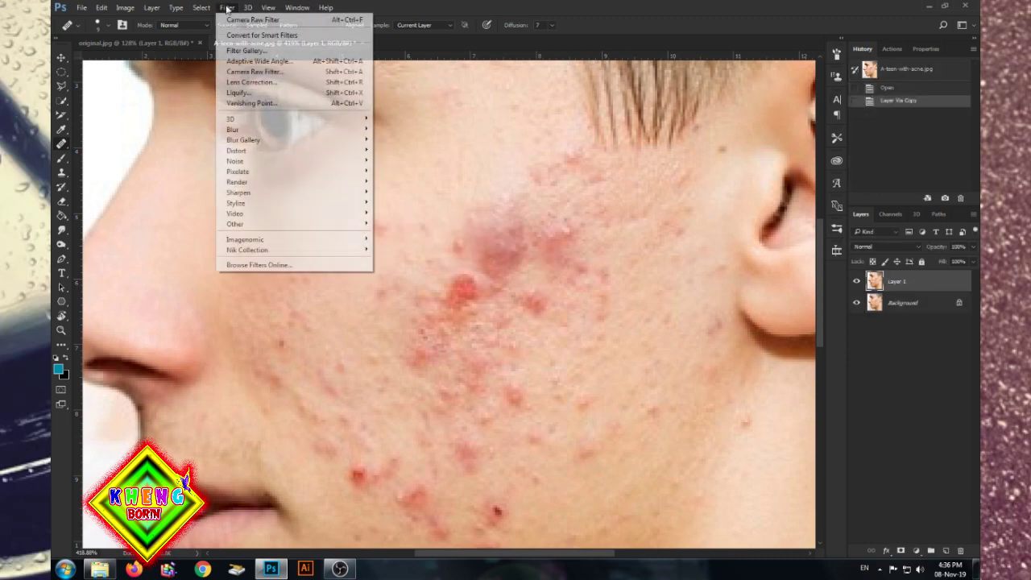
Apply a Camera Raw Filter to Layer 1 with strongly raised Luminance noise reduction
{"action": "left_click", "coordinate": [300, 72]}
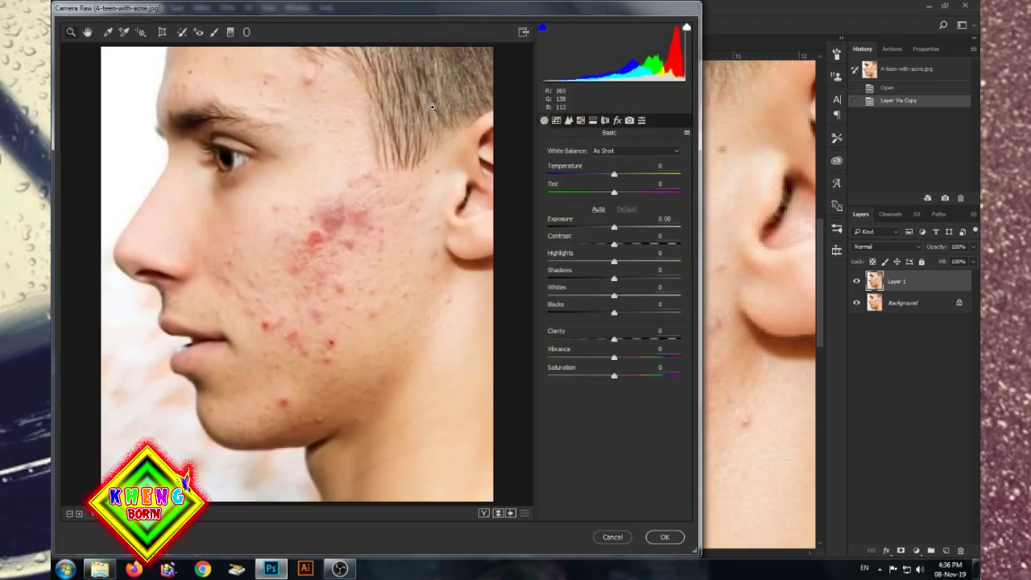
{"action": "left_click", "coordinate": [568, 121]}
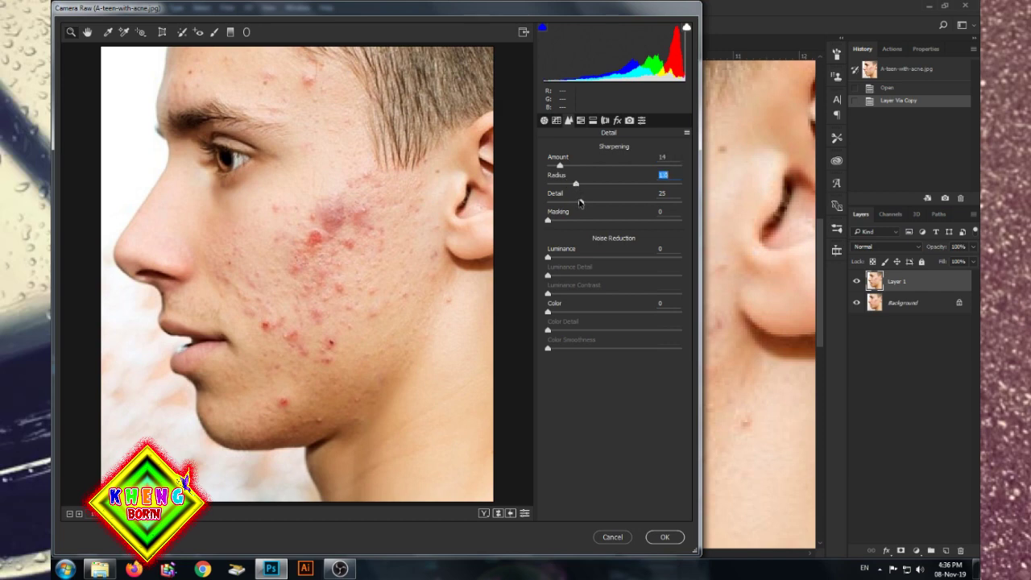
{"action": "left_click_drag", "start_coordinate": [564, 254], "coordinate": [591, 263]}
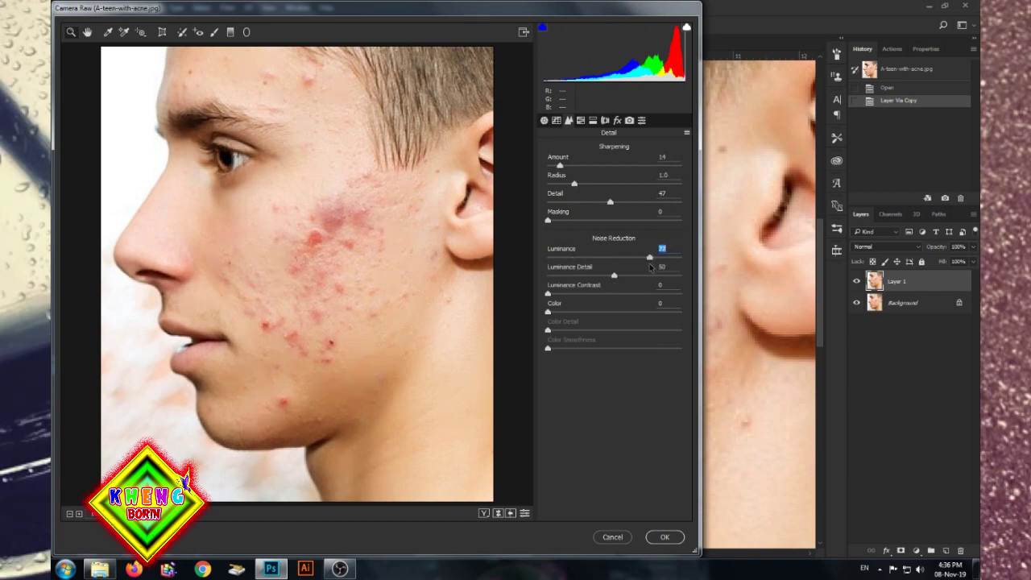
{"action": "left_click", "coordinate": [666, 541]}
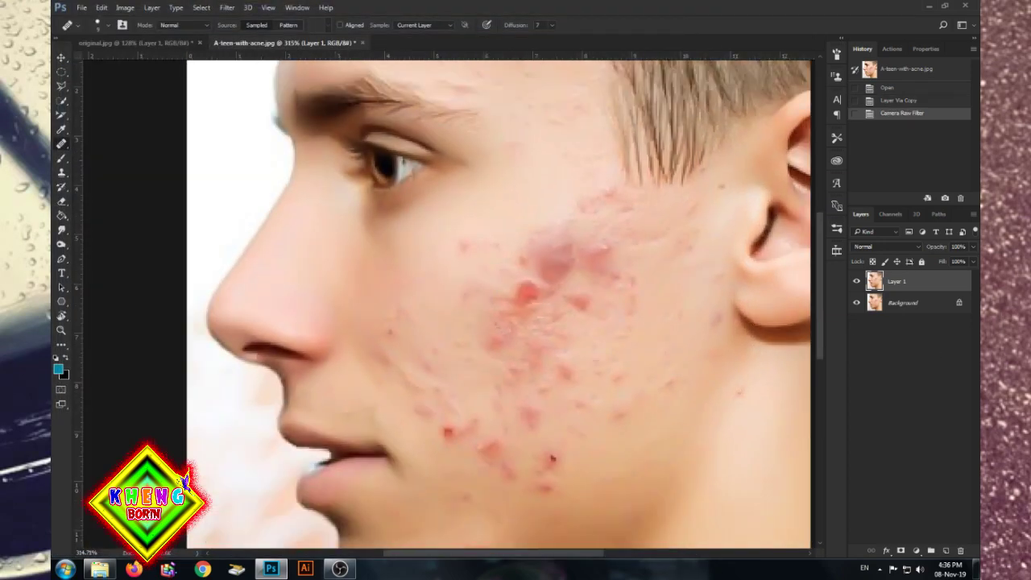
Add a black mask to Layer 1 and paint smoothing back onto the acne cheek
{"action": "left_click", "coordinate": [900, 551], "text": "alt"}
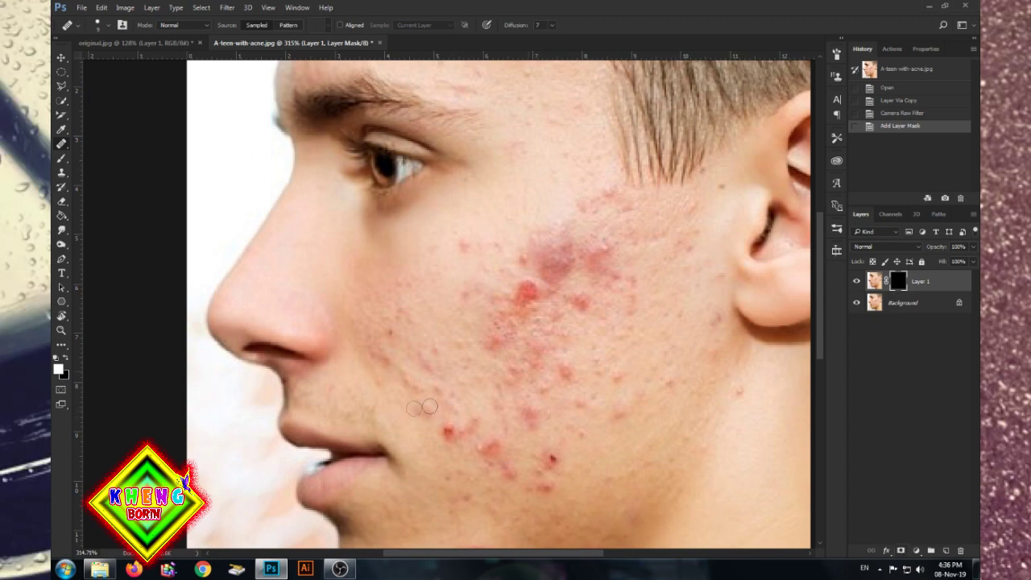
{"action": "key", "text": "b"}
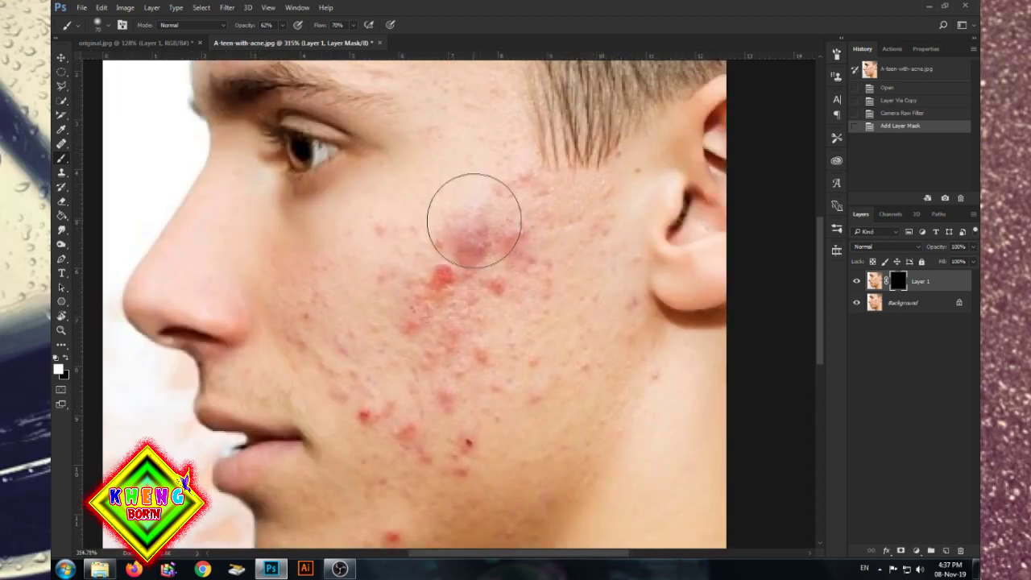
{"action": "left_click_drag", "start_coordinate": [473, 219], "coordinate": [452, 240]}
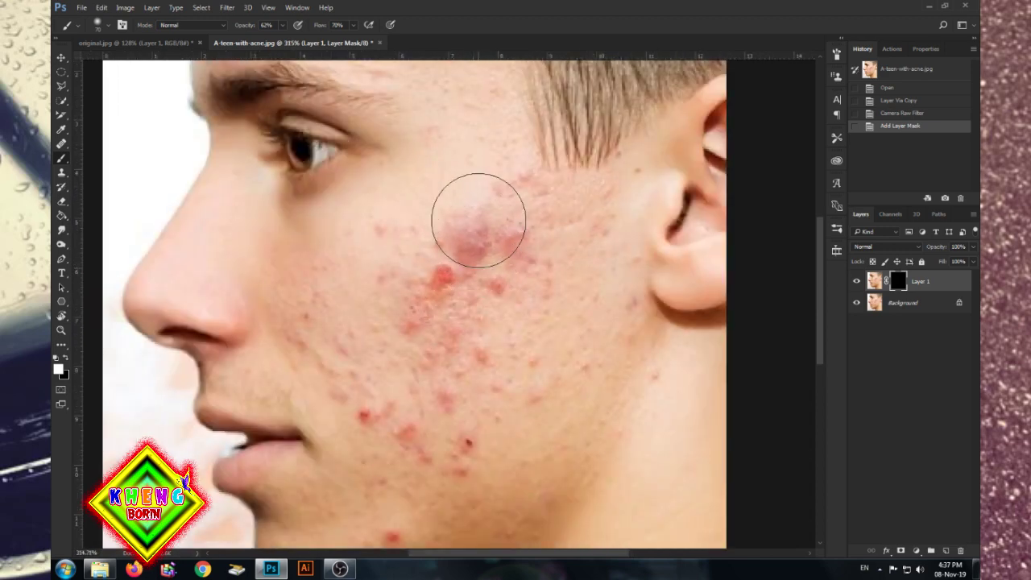
{"action": "key", "text": "bracketright"}
{"action": "key", "text": "bracketright"}
{"action": "key", "text": "bracketright"}
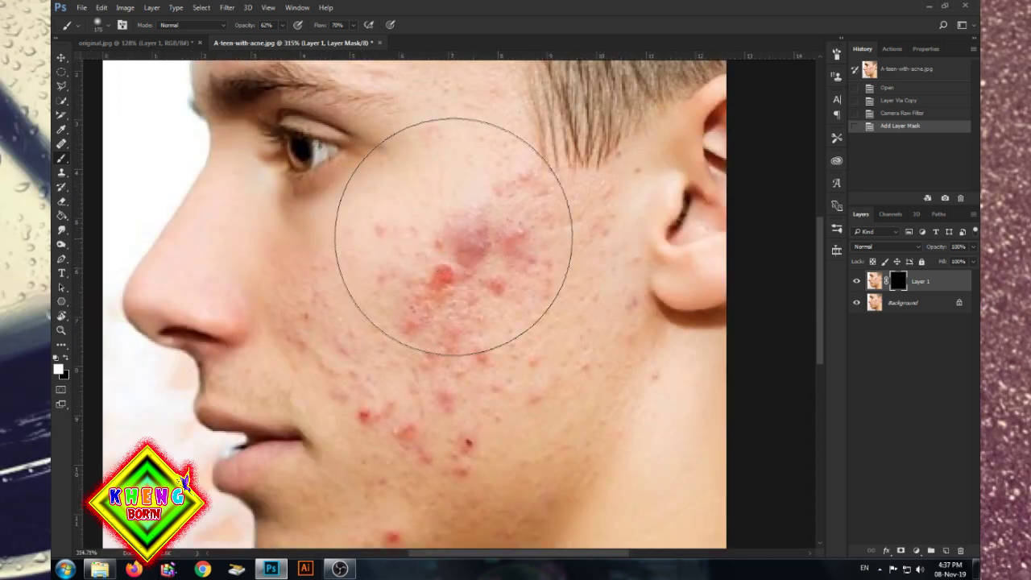
{"action": "mouse_move", "coordinate": [449, 260]}
{"action": "left_mouse_down"}
{"action": "mouse_move", "coordinate": [450, 286]}
{"action": "mouse_move", "coordinate": [387, 271]}
{"action": "mouse_move", "coordinate": [361, 310]}
{"action": "left_mouse_up"}
{"action": "left_click", "coordinate": [448, 281]}
Raise brush opacity to 81% and paint more smoothing across the cheek
{"action": "left_click_drag", "start_coordinate": [244, 26], "coordinate": [266, 26]}
{"action": "left_click_drag", "start_coordinate": [454, 185], "coordinate": [488, 299]}
{"action": "mouse_move", "coordinate": [448, 379]}
{"action": "left_mouse_down"}
{"action": "mouse_move", "coordinate": [491, 409]}
{"action": "mouse_move", "coordinate": [463, 300]}
{"action": "left_mouse_up"}
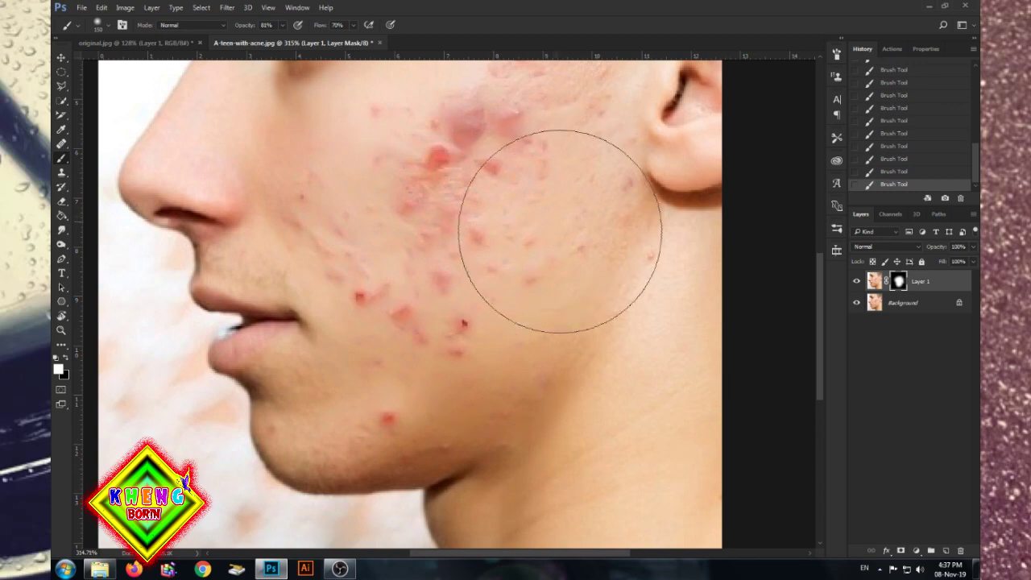
{"action": "scroll", "coordinate": [508, 368], "scroll_direction": "down", "scroll_amount": 2}
{"action": "scroll", "coordinate": [470, 230], "scroll_direction": "down", "scroll_amount": 2}
With brush size 90, paint smoothing over the forehead and cheek-to-chin, then retarget the layer's pixels
{"action": "key", "text": "bracketleft"}
{"action": "key", "text": "bracketleft"}
{"action": "key", "text": "bracketleft"}
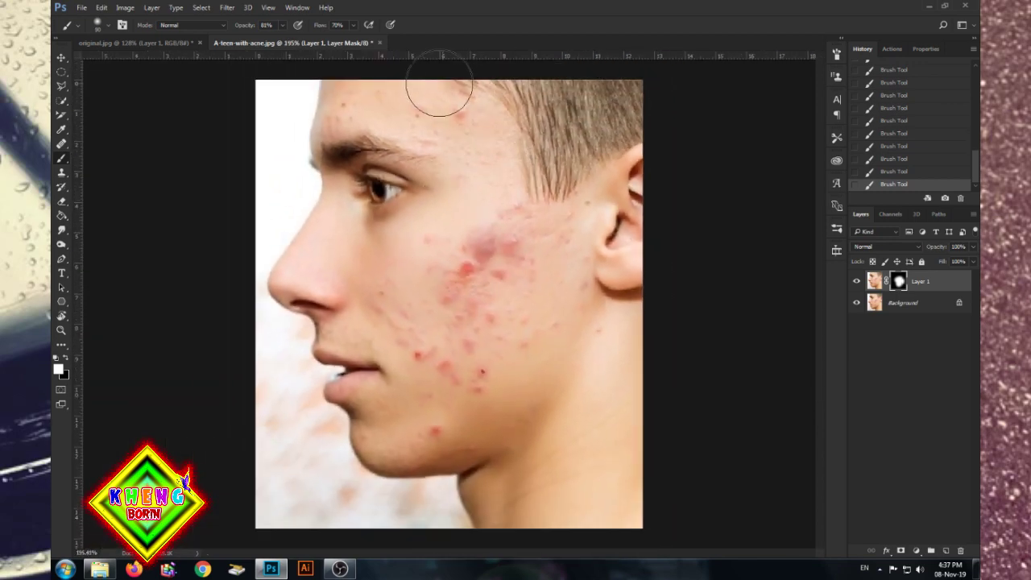
{"action": "left_click_drag", "start_coordinate": [441, 84], "coordinate": [322, 116]}
{"action": "left_click_drag", "start_coordinate": [515, 198], "coordinate": [556, 276]}
{"action": "left_click_drag", "start_coordinate": [451, 396], "coordinate": [436, 427]}
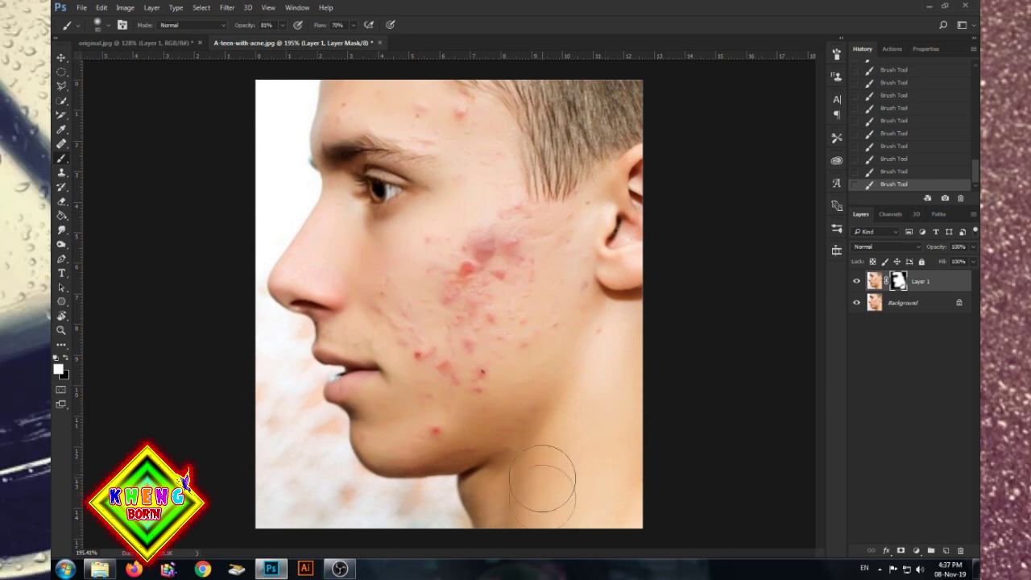
{"action": "scroll", "coordinate": [489, 240], "scroll_direction": "up", "scroll_amount": 1}
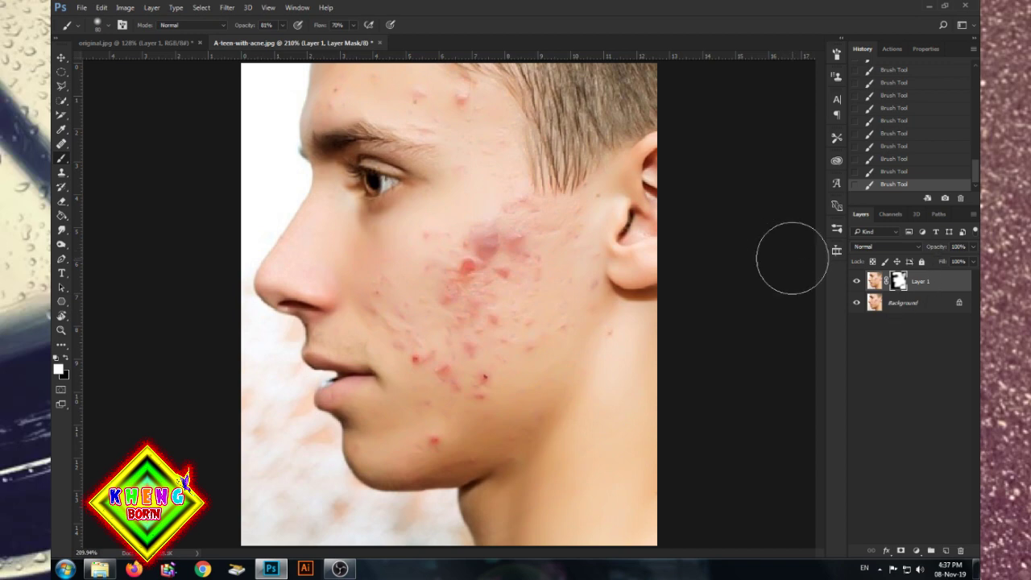
{"action": "left_click", "coordinate": [873, 280]}
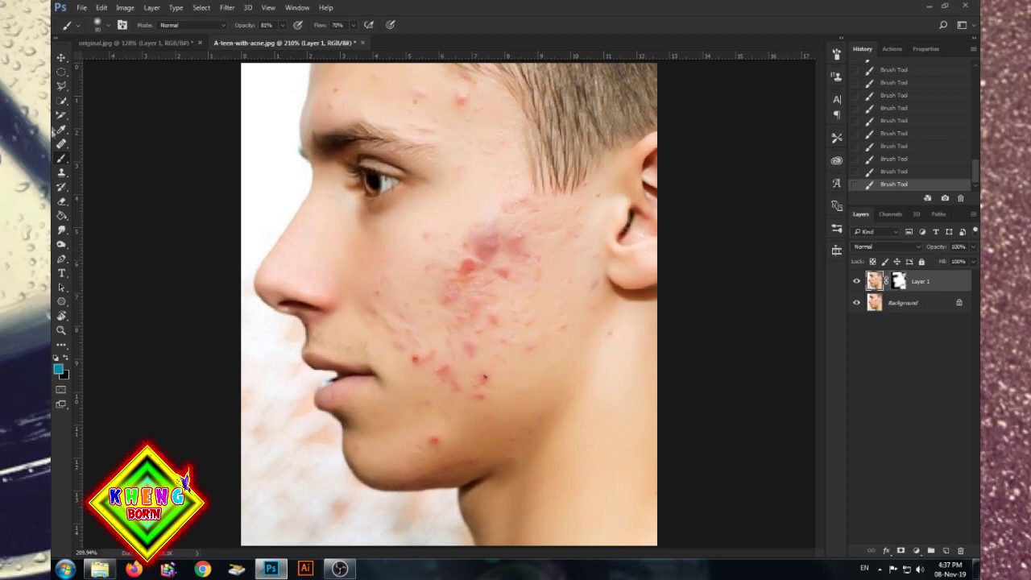
{"action": "left_click", "coordinate": [61, 144]}
{"action": "scroll", "coordinate": [468, 182], "scroll_direction": "down", "scroll_amount": 2, "text": "alt"}
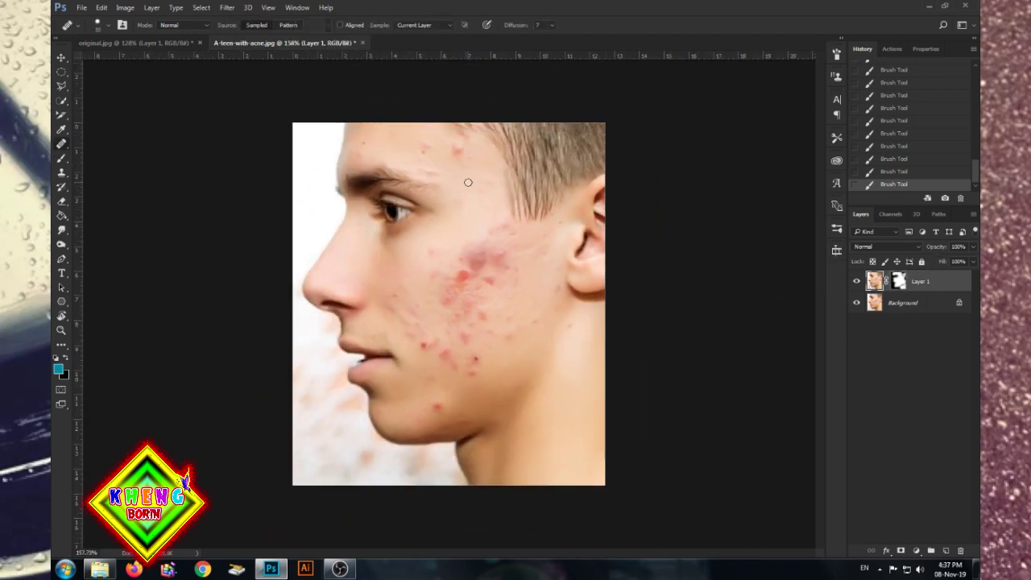
Heal the blemishes along the cheek edge and the red spots on the upper cheek
{"action": "scroll", "coordinate": [462, 234], "scroll_direction": "up", "scroll_amount": 2, "text": "alt"}
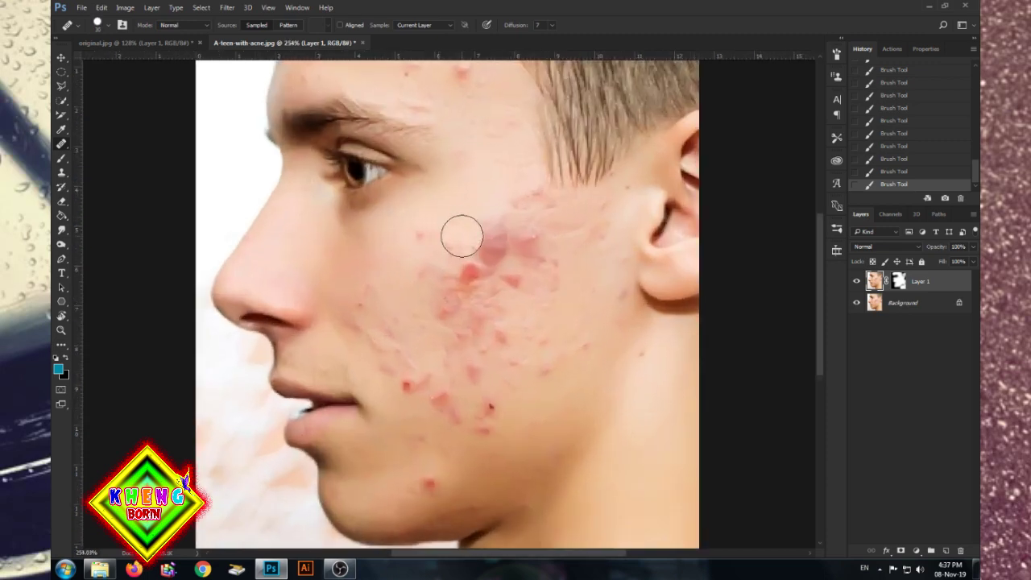
{"action": "left_click", "coordinate": [407, 256]}
{"action": "left_click", "coordinate": [393, 278]}
{"action": "left_click", "coordinate": [377, 300]}
{"action": "left_click", "coordinate": [372, 316]}
{"action": "left_click", "coordinate": [369, 330]}
{"action": "left_click", "coordinate": [467, 246]}
{"action": "left_click", "coordinate": [493, 238]}
{"action": "left_click", "coordinate": [520, 217]}
{"action": "left_click", "coordinate": [527, 250]}
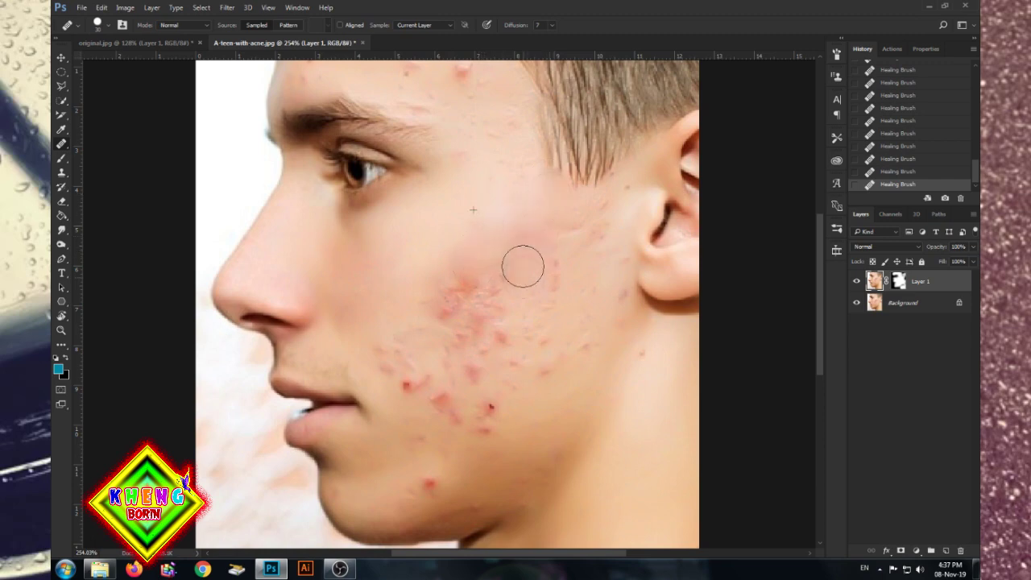
Heal the mid-cheek blemish cluster and the red spots across the lower cheek
{"action": "left_click", "coordinate": [459, 302]}
{"action": "left_click", "coordinate": [483, 338]}
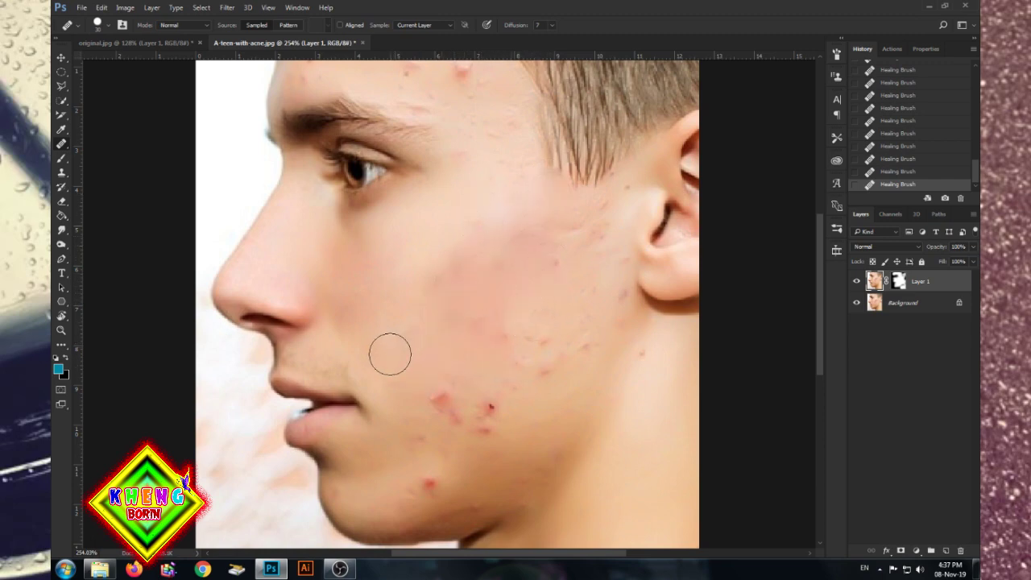
{"action": "left_click", "coordinate": [412, 386]}
{"action": "left_click", "coordinate": [443, 400]}
{"action": "left_click", "coordinate": [487, 409]}
{"action": "left_click", "coordinate": [506, 345]}
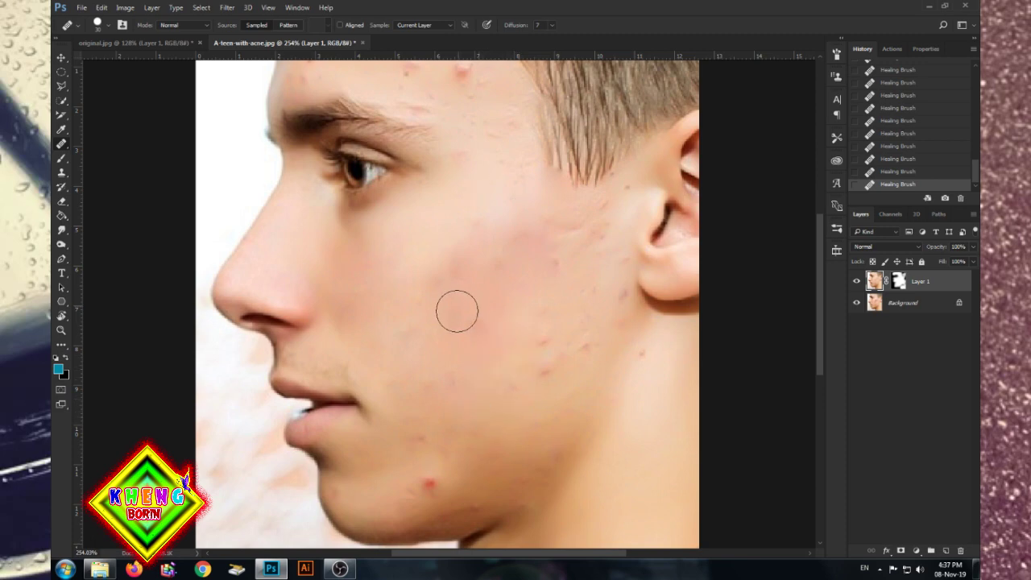
{"action": "left_click", "coordinate": [592, 285]}
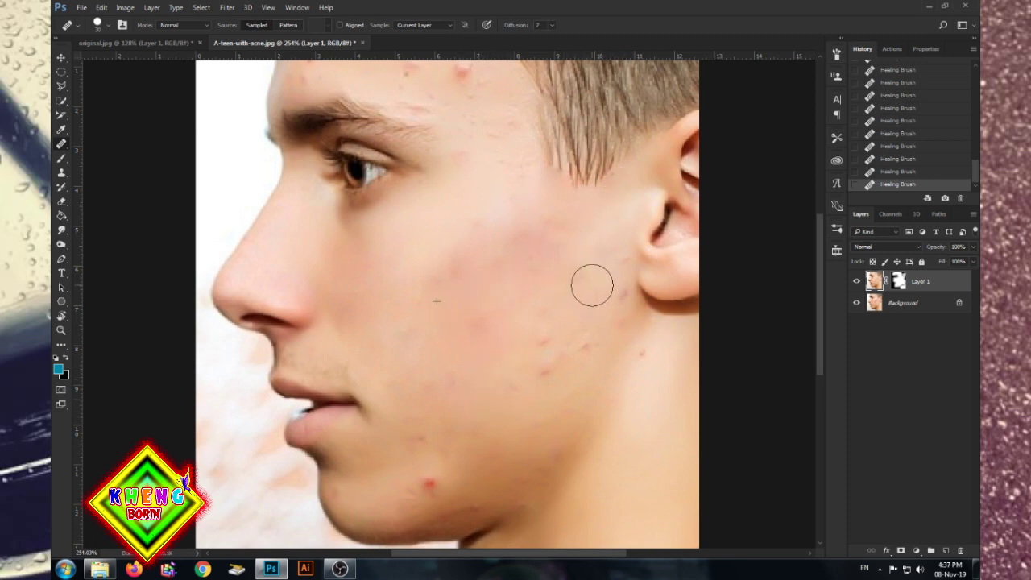
{"action": "left_click_drag", "start_coordinate": [607, 292], "coordinate": [614, 345]}
{"action": "left_click", "coordinate": [531, 364]}
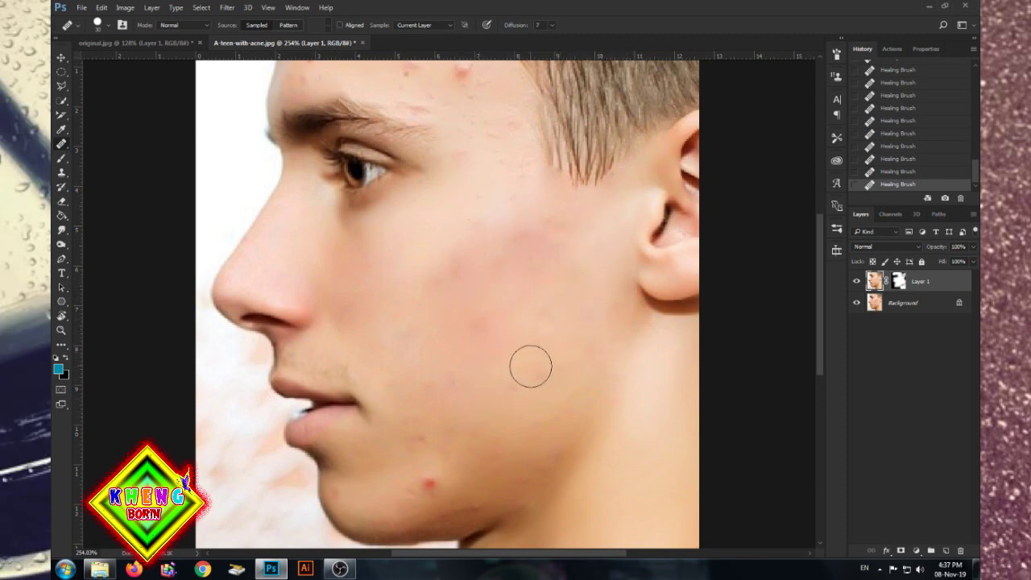
Resample clean cheek skin, then heal the remaining spots near the jawline
{"action": "left_click", "coordinate": [439, 281], "text": "alt"}
{"action": "left_click", "coordinate": [515, 287]}
{"action": "left_click", "coordinate": [419, 439]}
{"action": "left_click", "coordinate": [428, 483]}
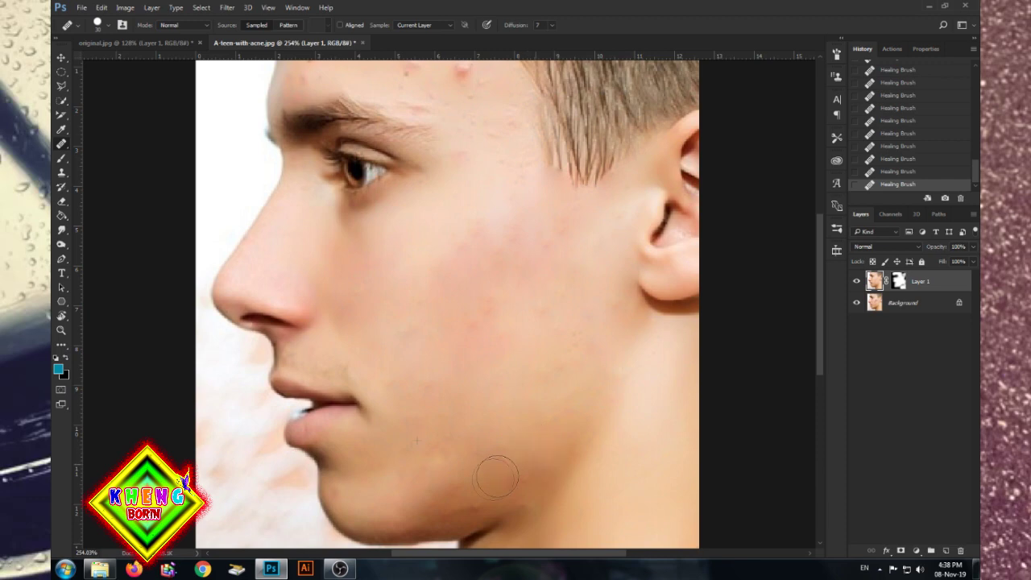
{"action": "scroll", "coordinate": [484, 405], "scroll_direction": "down", "scroll_amount": 4}
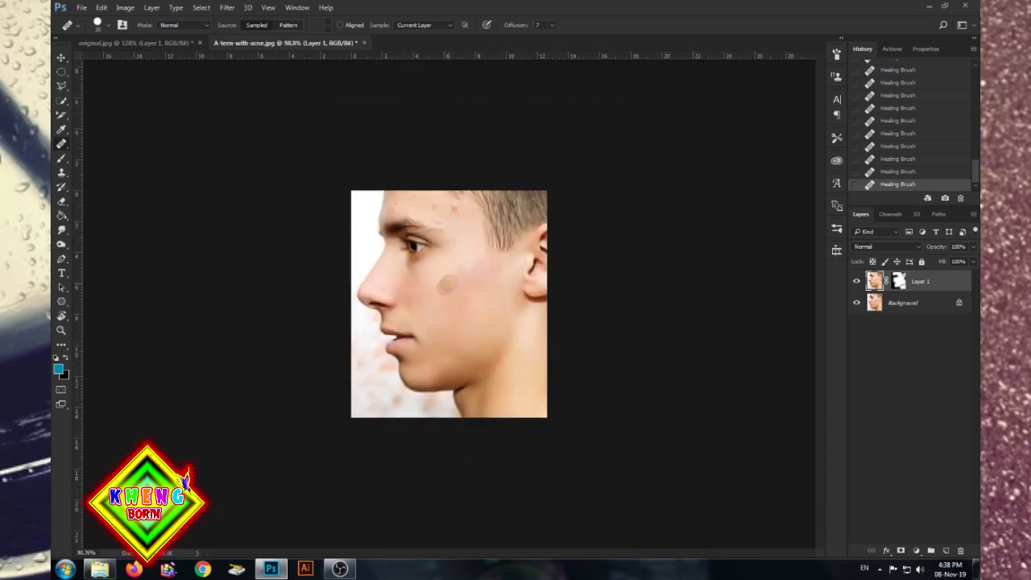
{"action": "scroll", "coordinate": [462, 274], "scroll_direction": "up", "scroll_amount": 3}
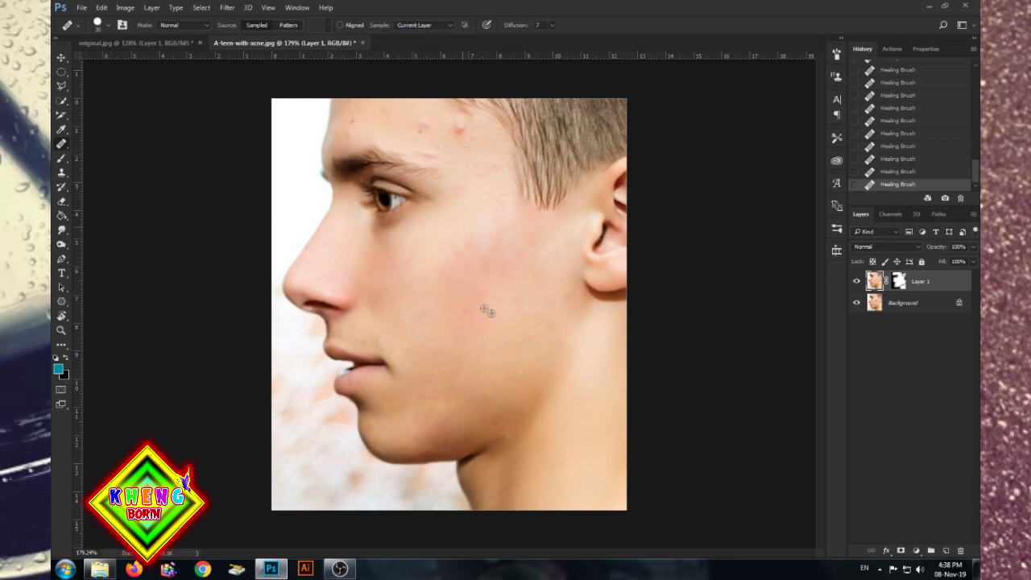
{"action": "scroll", "coordinate": [467, 334], "scroll_direction": "up", "scroll_amount": 2}
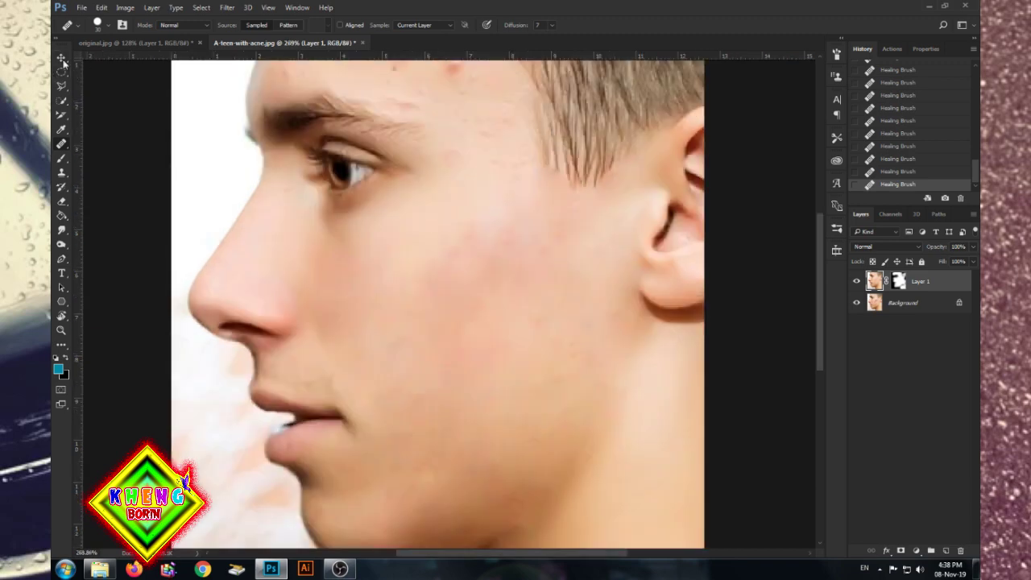
{"action": "scroll", "coordinate": [532, 318], "scroll_direction": "up", "scroll_amount": 1}
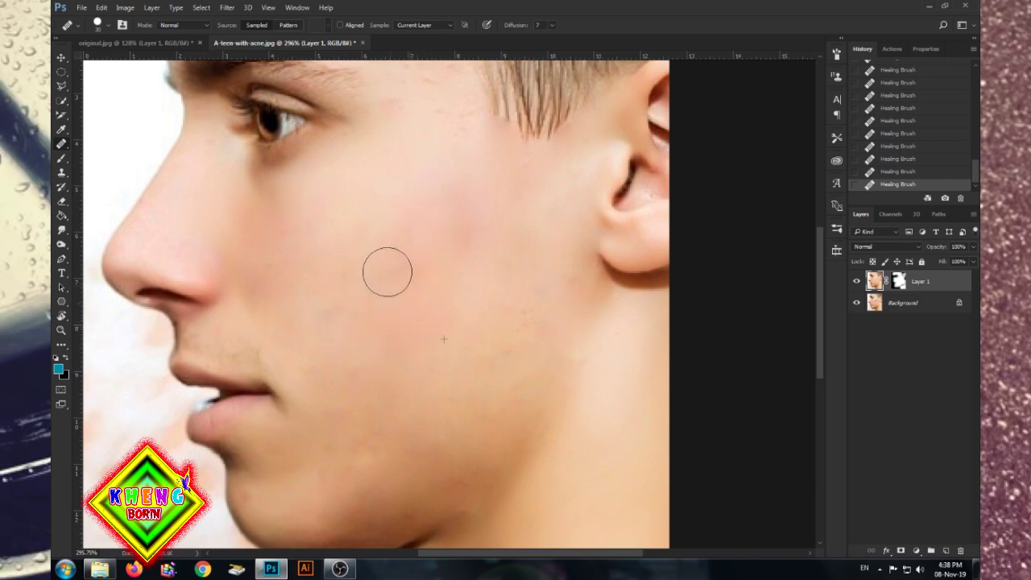
{"action": "scroll", "coordinate": [464, 229], "scroll_direction": "down", "scroll_amount": 3}
{"action": "scroll", "coordinate": [475, 307], "scroll_direction": "down", "scroll_amount": 3}
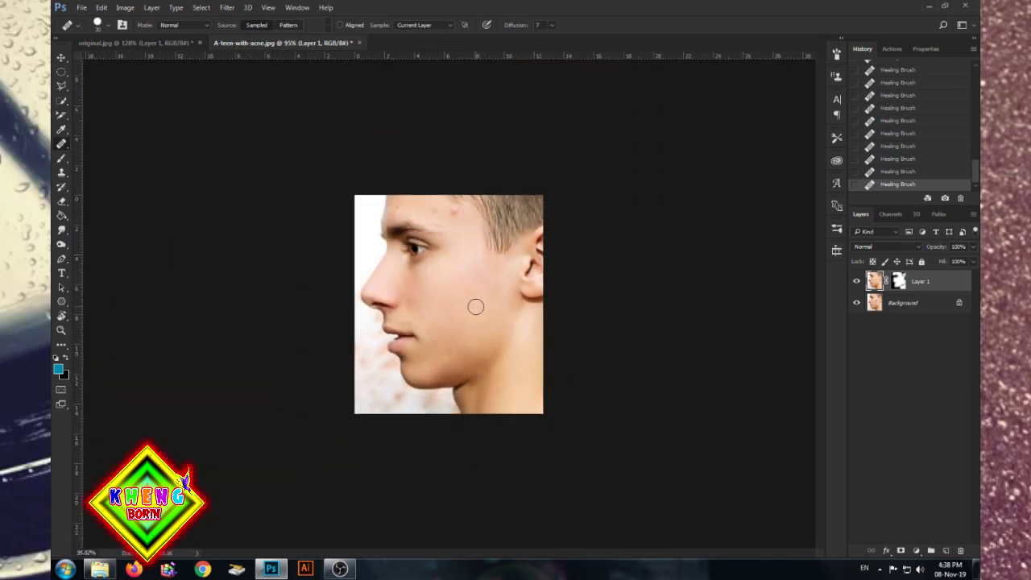
{"action": "scroll", "coordinate": [483, 322], "scroll_direction": "up", "scroll_amount": 3}
{"action": "scroll", "coordinate": [478, 287], "scroll_direction": "up", "scroll_amount": 1}
{"action": "scroll", "coordinate": [491, 260], "scroll_direction": "down", "scroll_amount": 1}
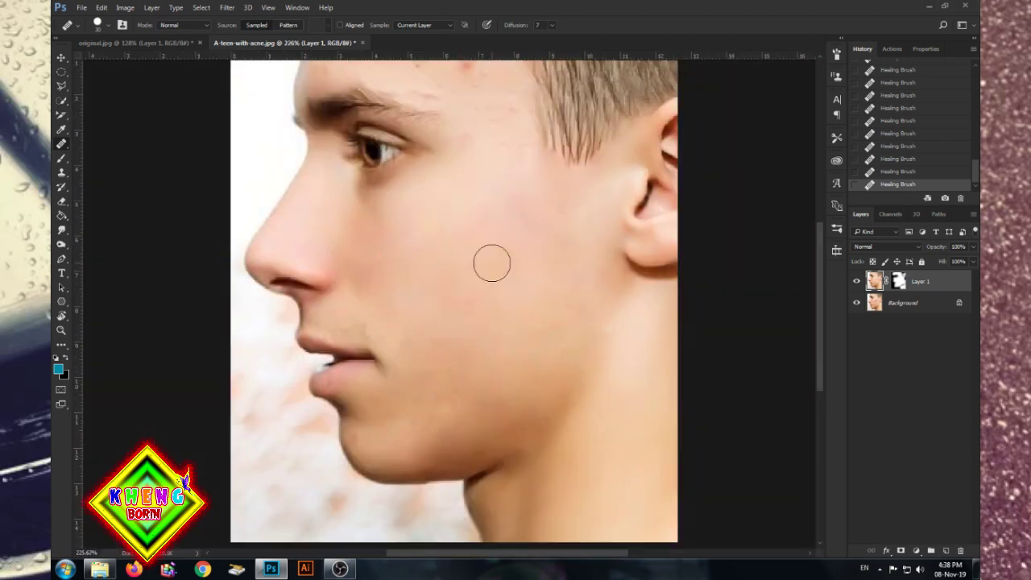
{"action": "scroll", "coordinate": [456, 279], "scroll_direction": "down", "scroll_amount": 3}
{"action": "scroll", "coordinate": [454, 214], "scroll_direction": "up", "scroll_amount": 1}
{"action": "scroll", "coordinate": [460, 341], "scroll_direction": "up", "scroll_amount": 1}
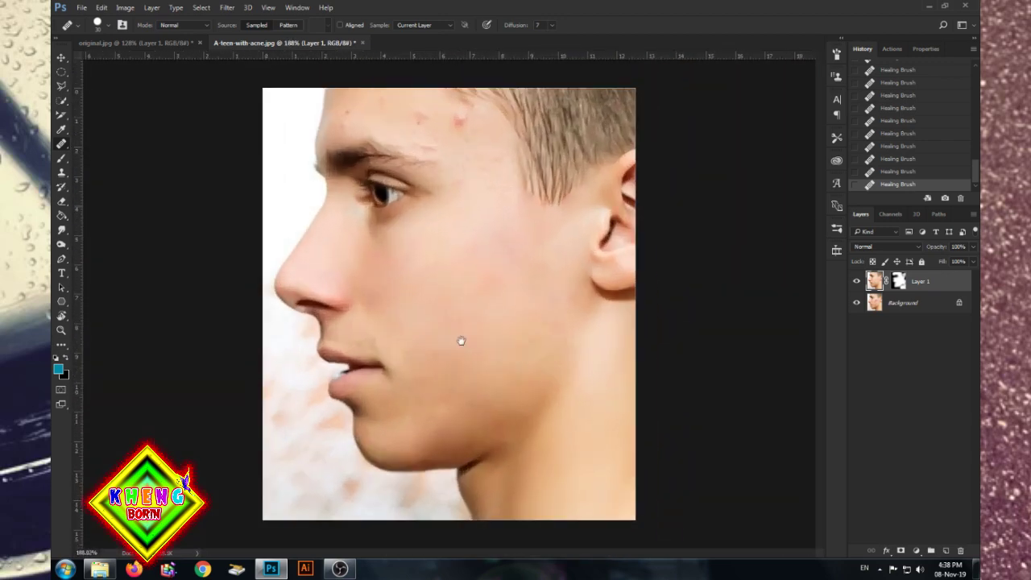
{"action": "scroll", "coordinate": [480, 229], "scroll_direction": "up", "scroll_amount": 1}
{"action": "scroll", "coordinate": [481, 266], "scroll_direction": "up", "scroll_amount": 1}
{"action": "scroll", "coordinate": [463, 279], "scroll_direction": "up", "scroll_amount": 1}
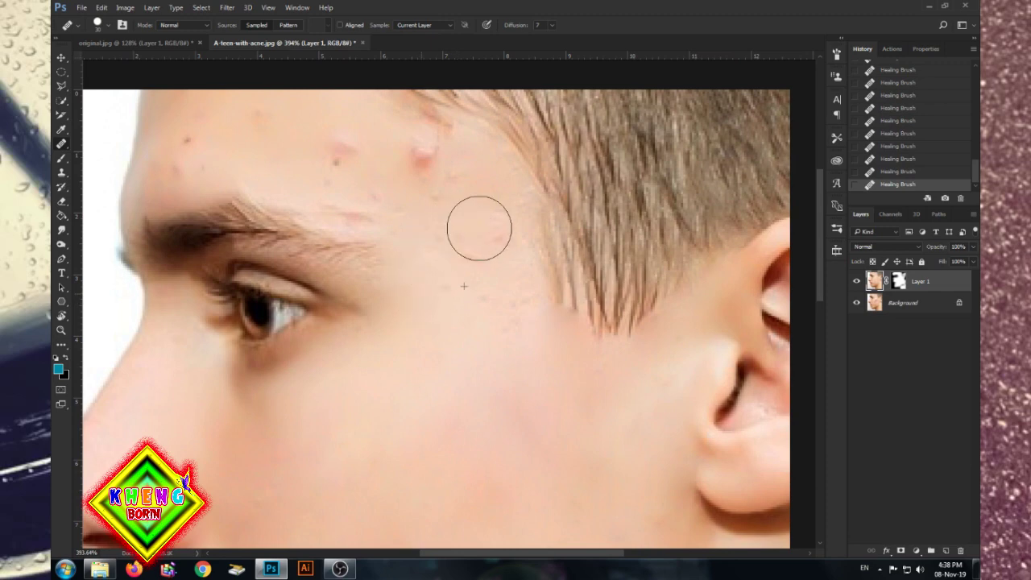
Heal the temple pimple, the red forehead spots, the hairline spot and two dark forehead blemishes
{"action": "left_click", "coordinate": [421, 151]}
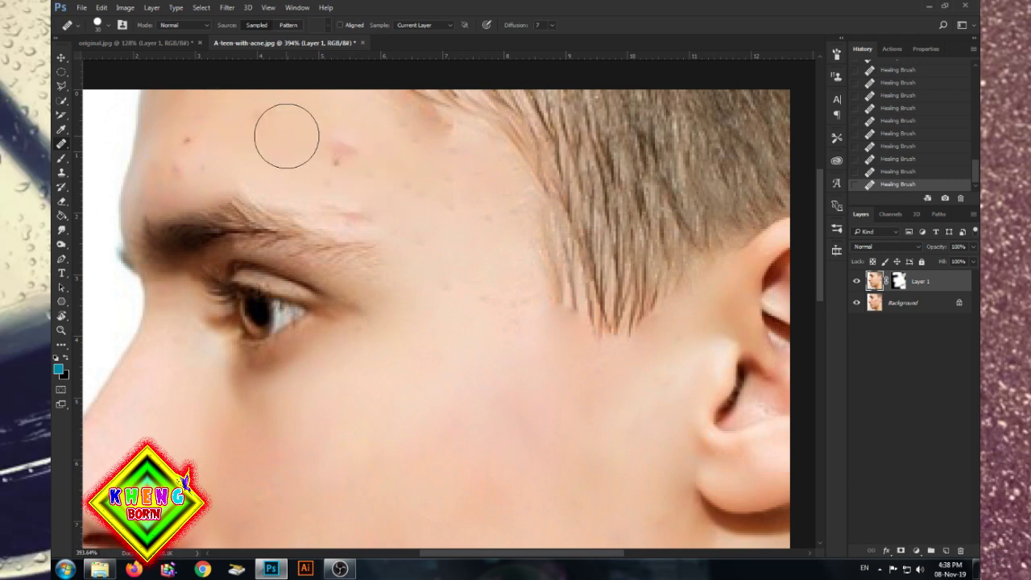
{"action": "left_click", "coordinate": [264, 112]}
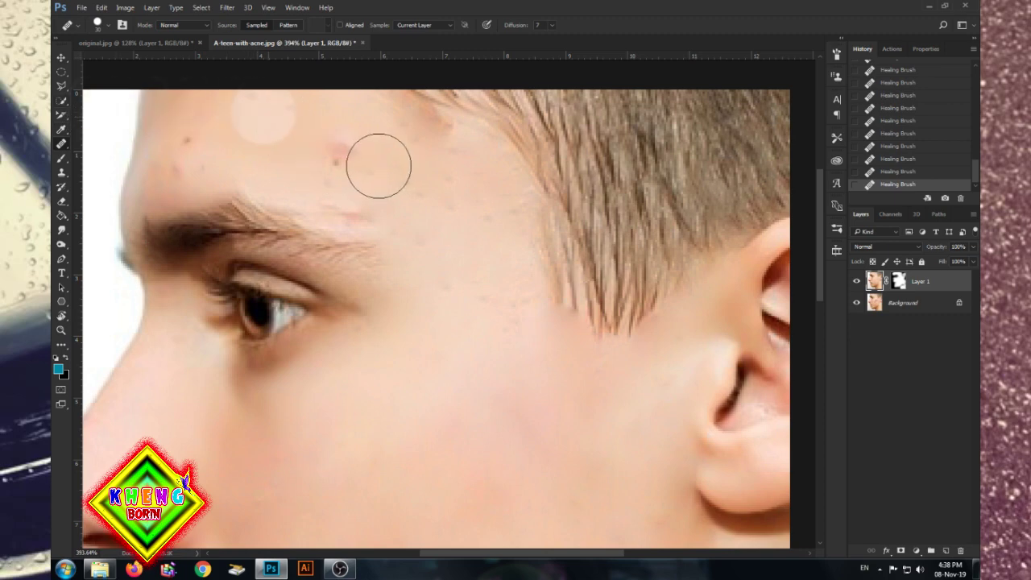
{"action": "left_click", "coordinate": [337, 145]}
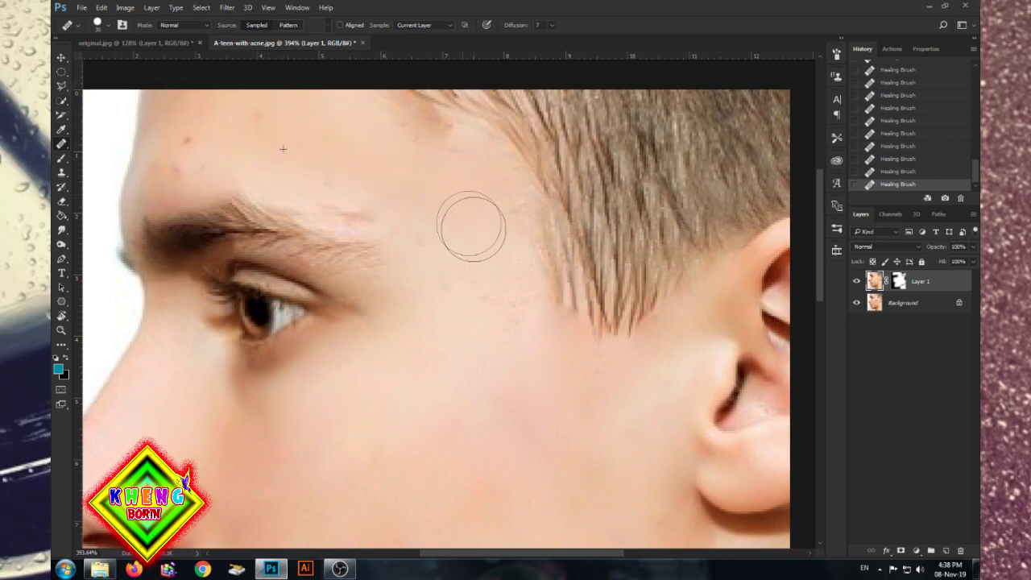
{"action": "left_click", "coordinate": [508, 296]}
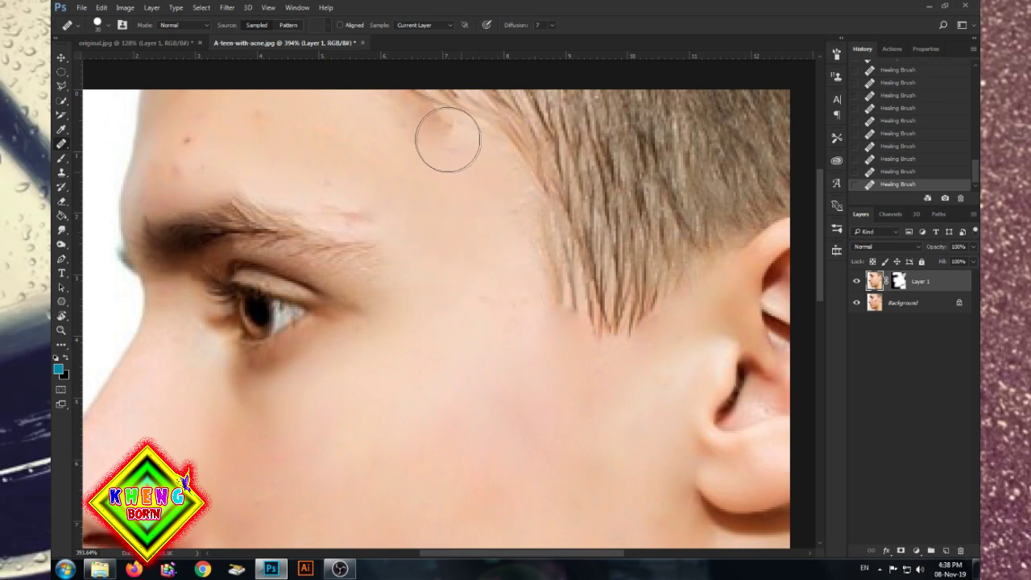
{"action": "left_click", "coordinate": [187, 140]}
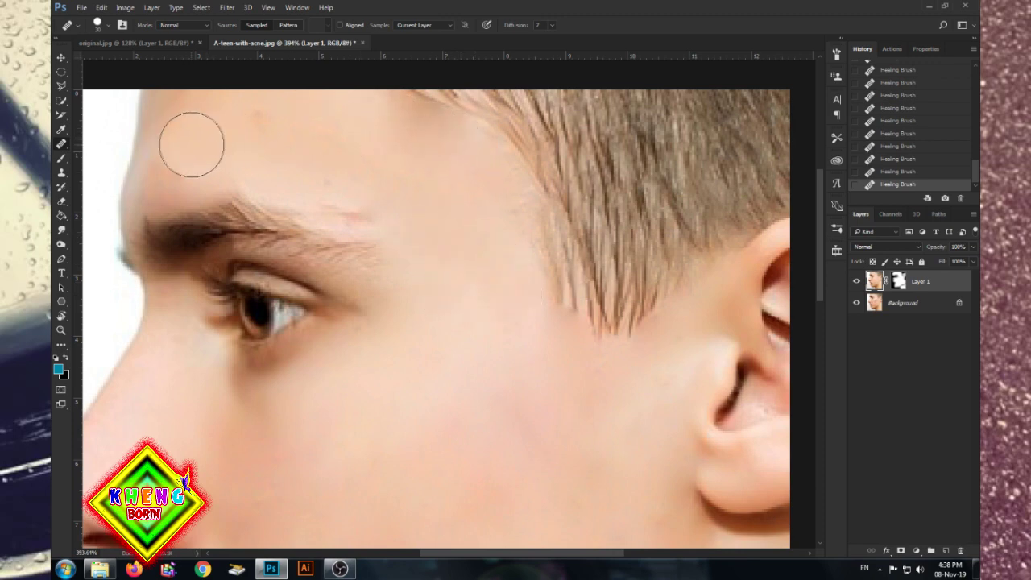
{"action": "left_click", "coordinate": [174, 167]}
{"action": "scroll", "coordinate": [379, 168], "scroll_direction": "down", "scroll_amount": 3}
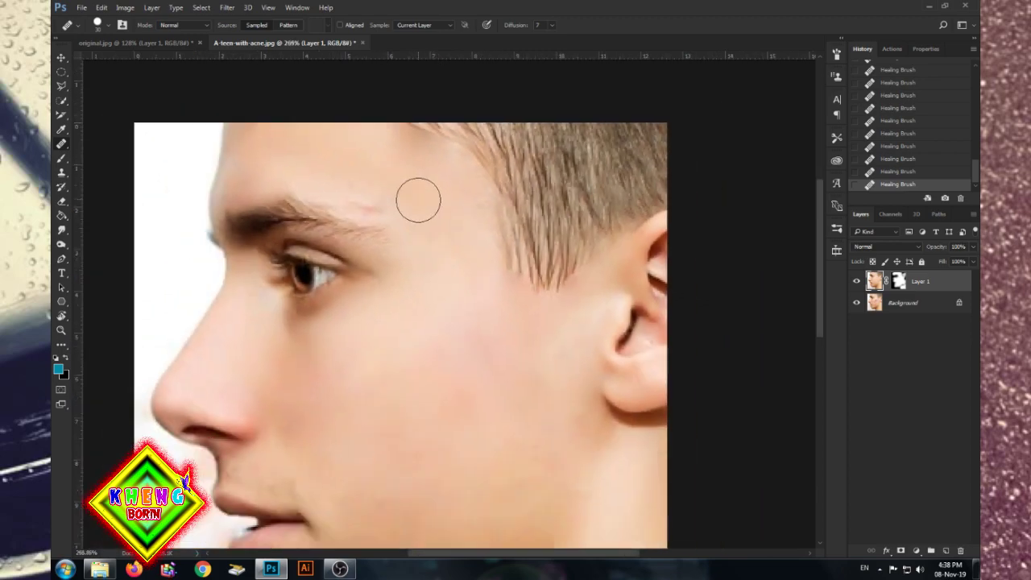
{"action": "scroll", "coordinate": [416, 198], "scroll_direction": "down", "scroll_amount": 4}
{"action": "scroll", "coordinate": [492, 243], "scroll_direction": "up", "scroll_amount": 1}
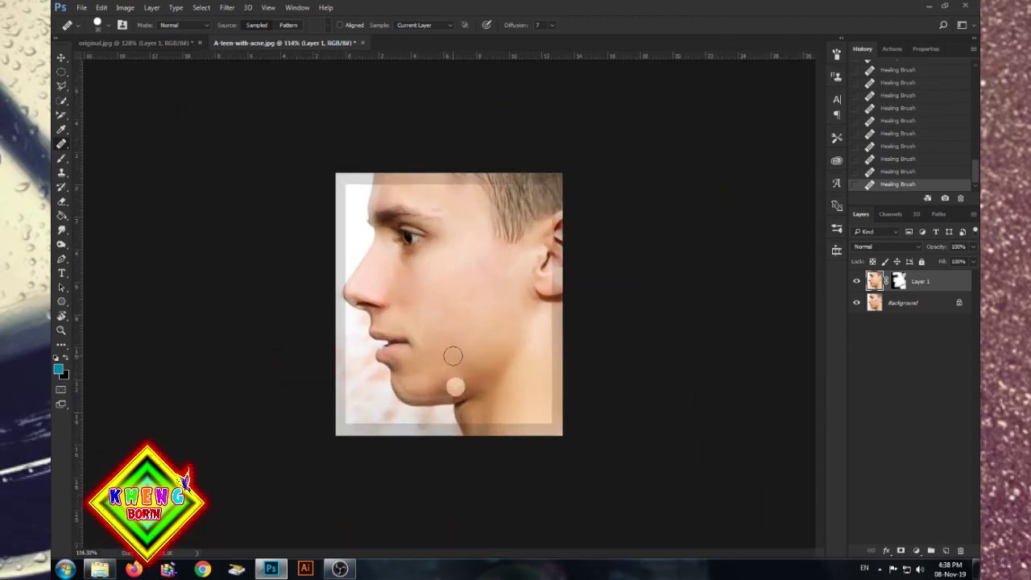
{"action": "scroll", "coordinate": [604, 305], "scroll_direction": "up", "scroll_amount": 2}
{"action": "scroll", "coordinate": [467, 230], "scroll_direction": "down", "scroll_amount": 2}
{"action": "scroll", "coordinate": [467, 230], "scroll_direction": "up", "scroll_amount": 2}
{"action": "scroll", "coordinate": [467, 230], "scroll_direction": "up", "scroll_amount": 1}
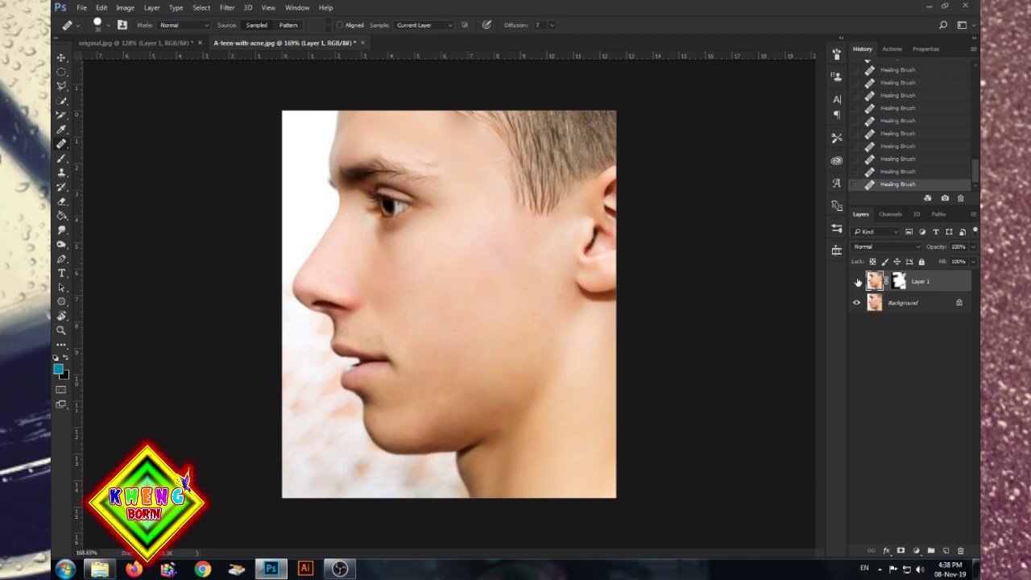
Toggle Layer 1's visibility repeatedly to compare the retouched skin against the original
{"action": "left_click", "coordinate": [856, 281]}
{"action": "left_click", "coordinate": [856, 281]}
{"action": "left_click", "coordinate": [856, 281]}
{"action": "left_click", "coordinate": [857, 281]}
{"action": "left_click", "coordinate": [856, 281]}
{"action": "left_click", "coordinate": [857, 281]}
{"action": "left_click", "coordinate": [857, 282]}
{"action": "left_click", "coordinate": [857, 281]}
{"action": "left_click", "coordinate": [856, 281]}
{"action": "left_click", "coordinate": [857, 281]}
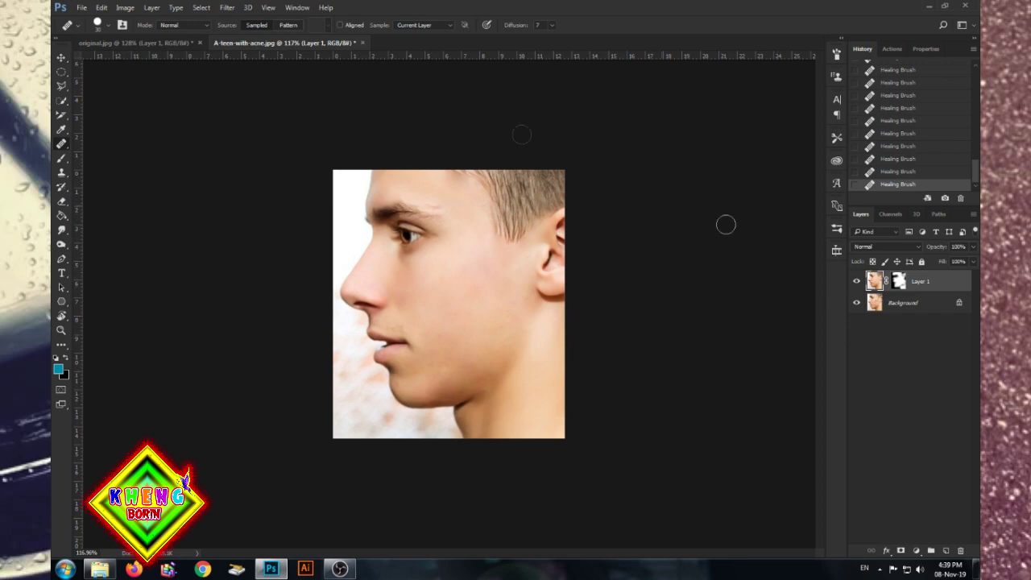
Open the blonde woman's portrait 9d70aa0bcd8e809fabda10a0a7fda6f2.jpg from the Retouching folder
{"action": "left_click", "coordinate": [99, 569]}
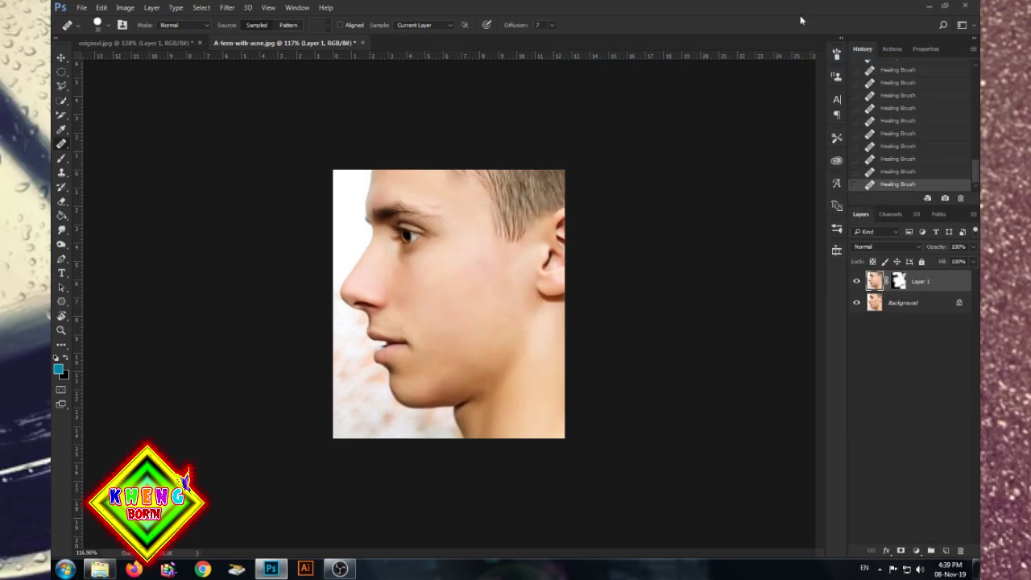
{"action": "left_click_drag", "start_coordinate": [762, 160], "coordinate": [572, 113]}
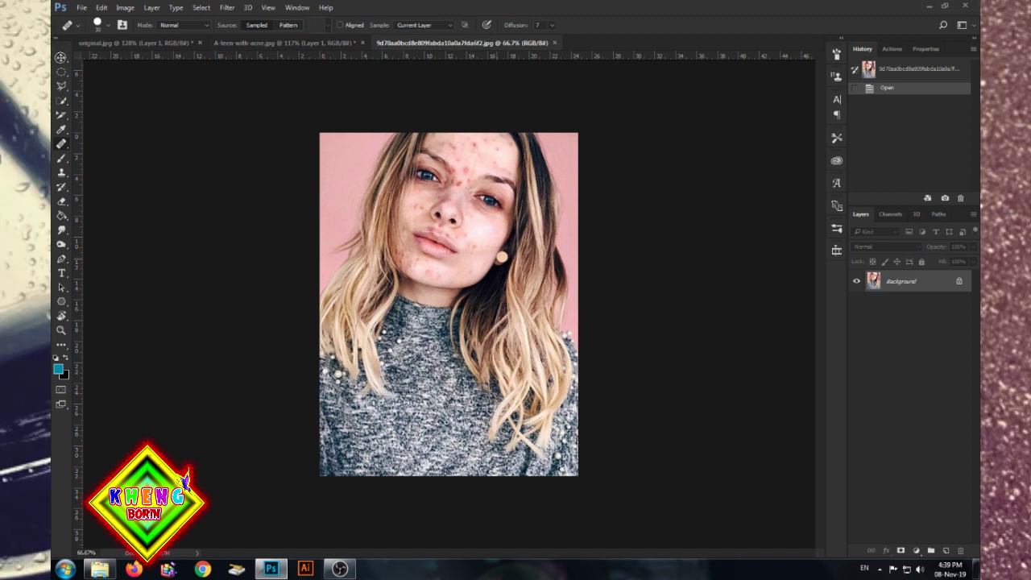
{"action": "scroll", "coordinate": [439, 266], "scroll_direction": "up", "scroll_amount": 2}
Zoom in on the woman's face and duplicate the Background with Ctrl+J into Layer 1
{"action": "left_click", "coordinate": [61, 58]}
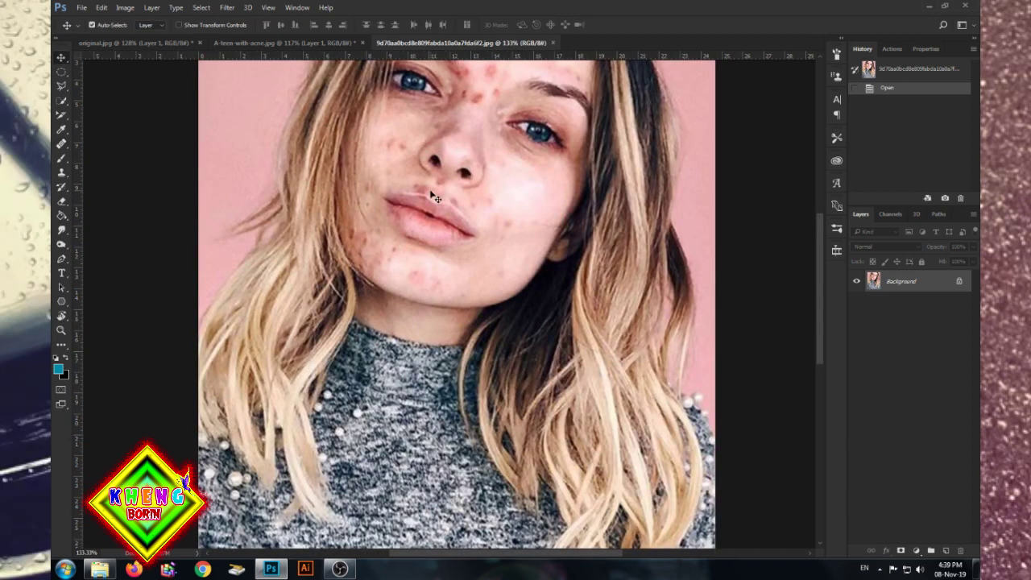
{"action": "left_click_drag", "start_coordinate": [492, 190], "coordinate": [493, 289]}
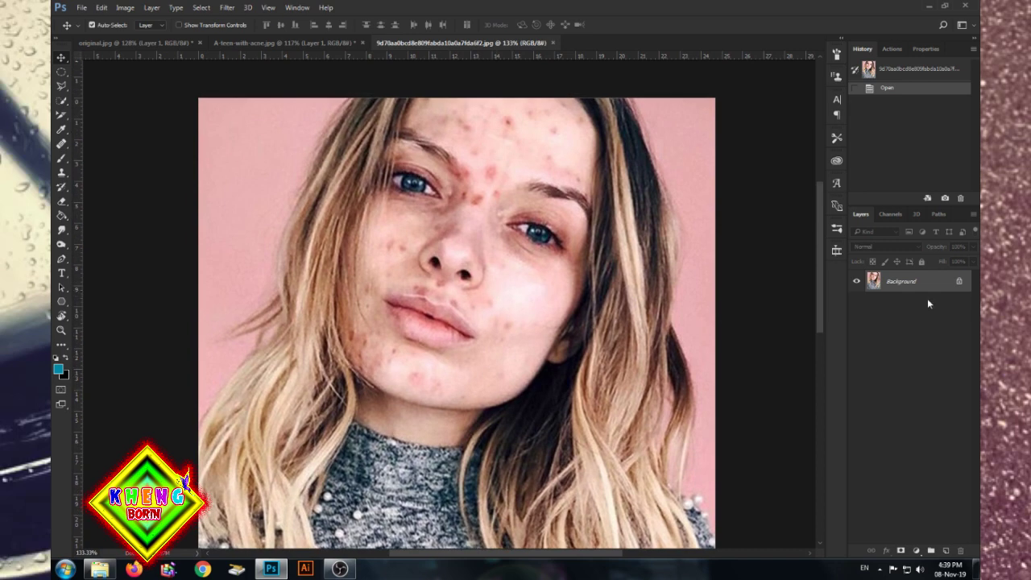
{"action": "key", "text": "ctrl+j"}
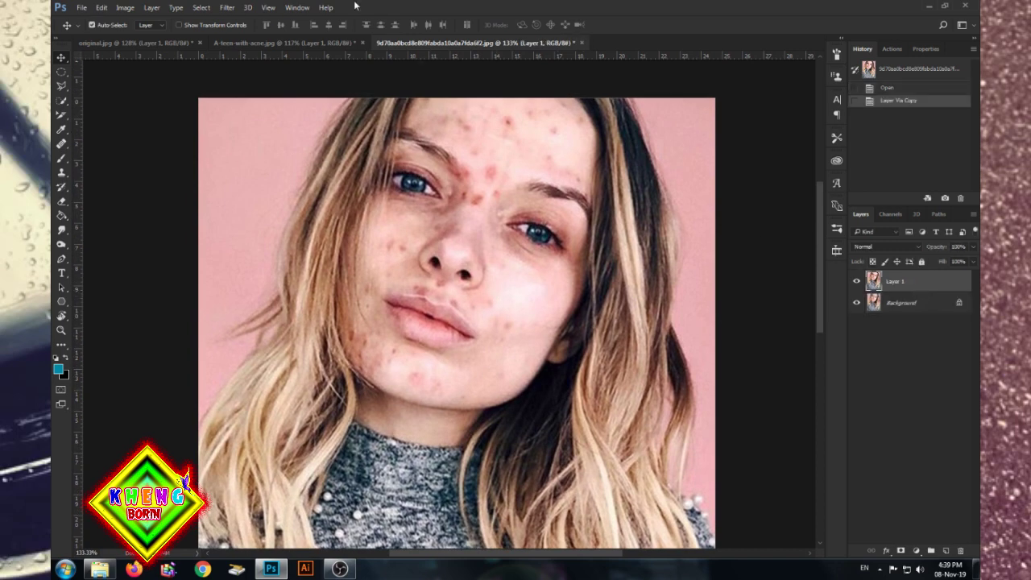
{"action": "left_click", "coordinate": [227, 8]}
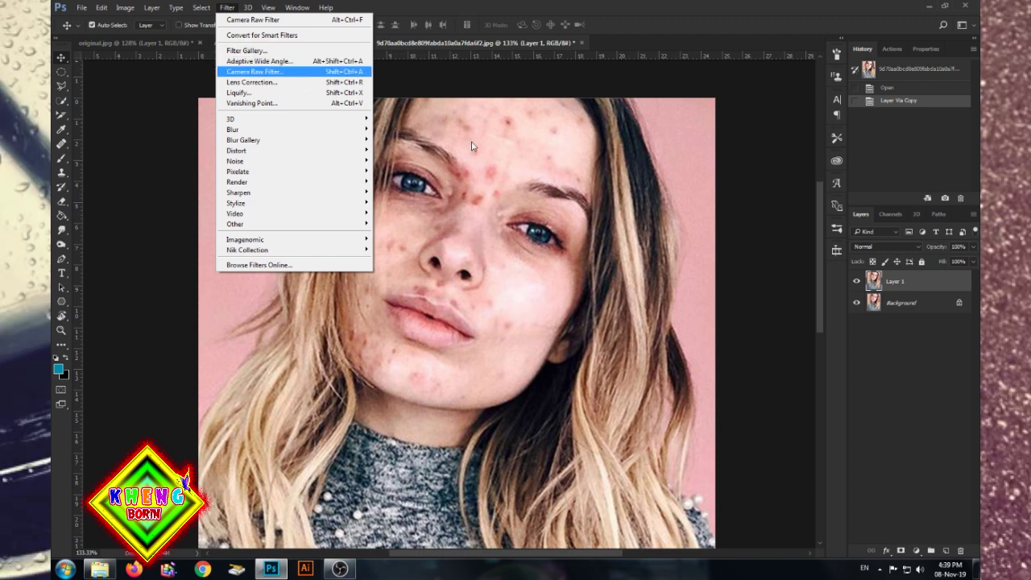
Apply the Camera Raw Filter with Detail-tab Luminance noise reduction set to 79
{"action": "key", "text": "Return"}
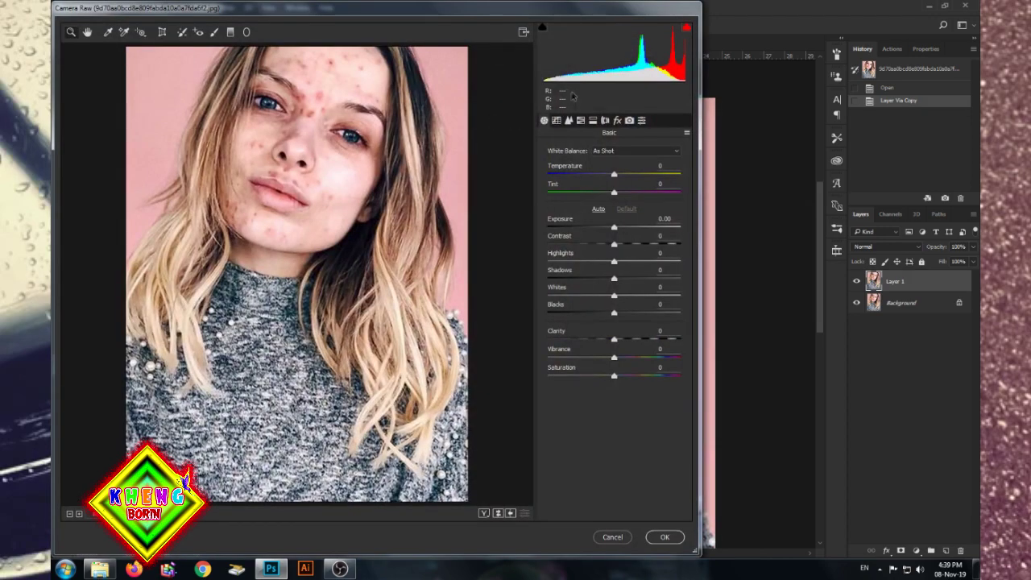
{"action": "left_click", "coordinate": [568, 120]}
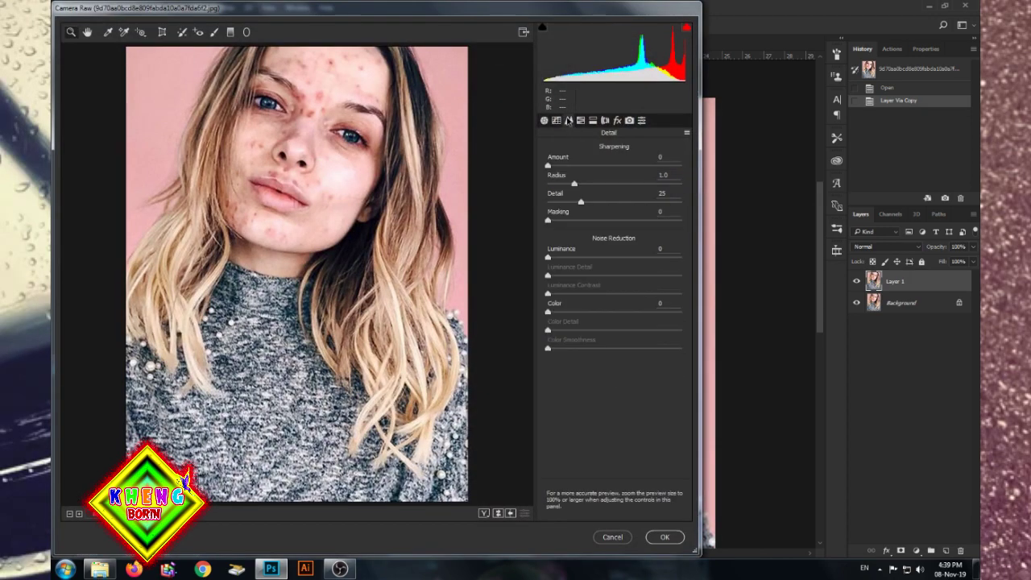
{"action": "left_click_drag", "start_coordinate": [548, 256], "coordinate": [563, 257]}
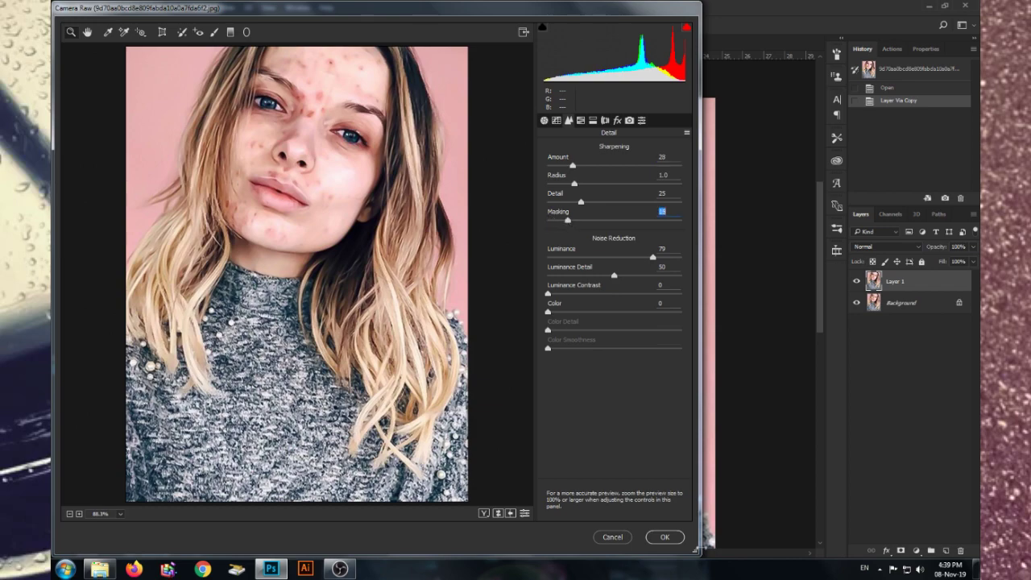
{"action": "left_click", "coordinate": [665, 537]}
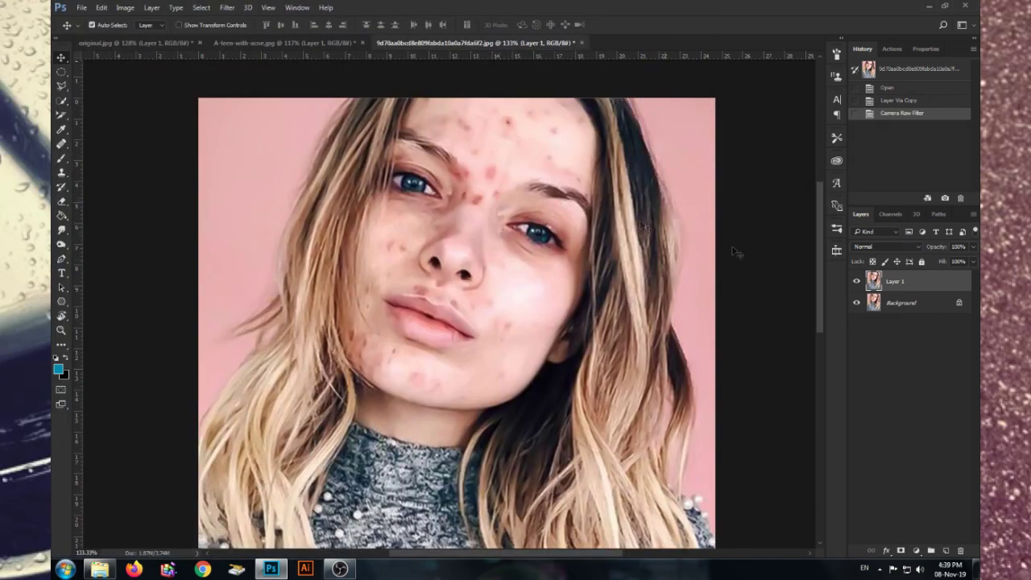
Add a black mask to Layer 1 and paint smoothed skin back onto the forehead
{"action": "left_click", "coordinate": [901, 551], "text": "alt"}
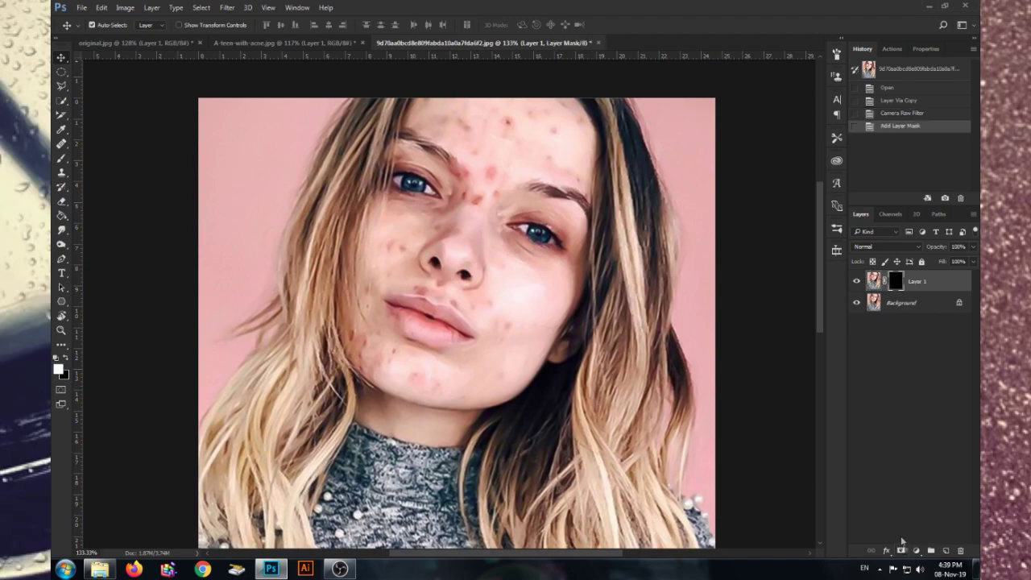
{"action": "left_click", "coordinate": [60, 159]}
{"action": "scroll", "coordinate": [493, 161], "scroll_direction": "up", "scroll_amount": 1}
{"action": "scroll", "coordinate": [483, 164], "scroll_direction": "up", "scroll_amount": 1}
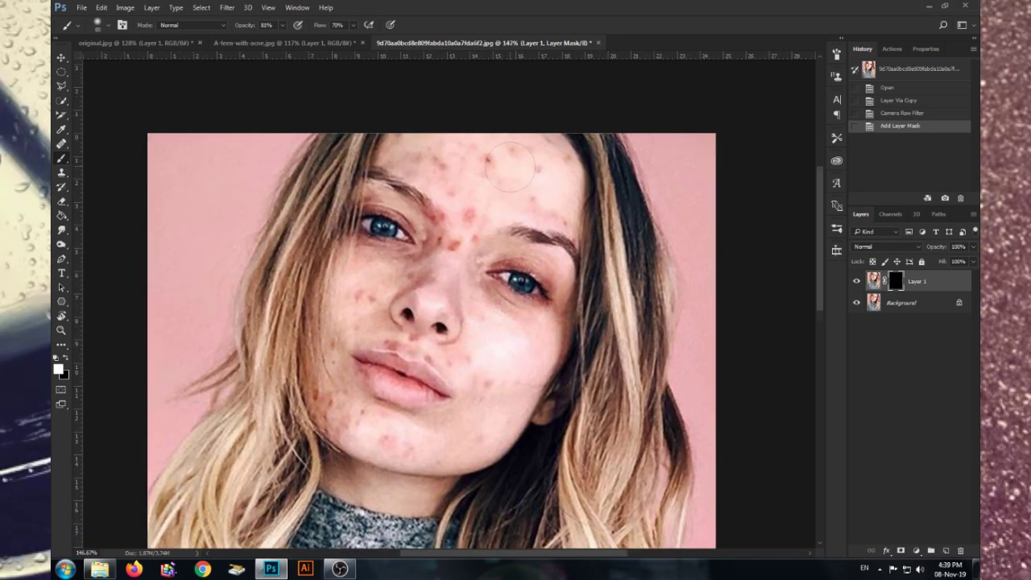
{"action": "scroll", "coordinate": [475, 165], "scroll_direction": "up", "scroll_amount": 1}
{"action": "left_click", "coordinate": [467, 166]}
{"action": "left_click", "coordinate": [416, 164]}
{"action": "left_click", "coordinate": [399, 157]}
{"action": "left_click", "coordinate": [452, 232]}
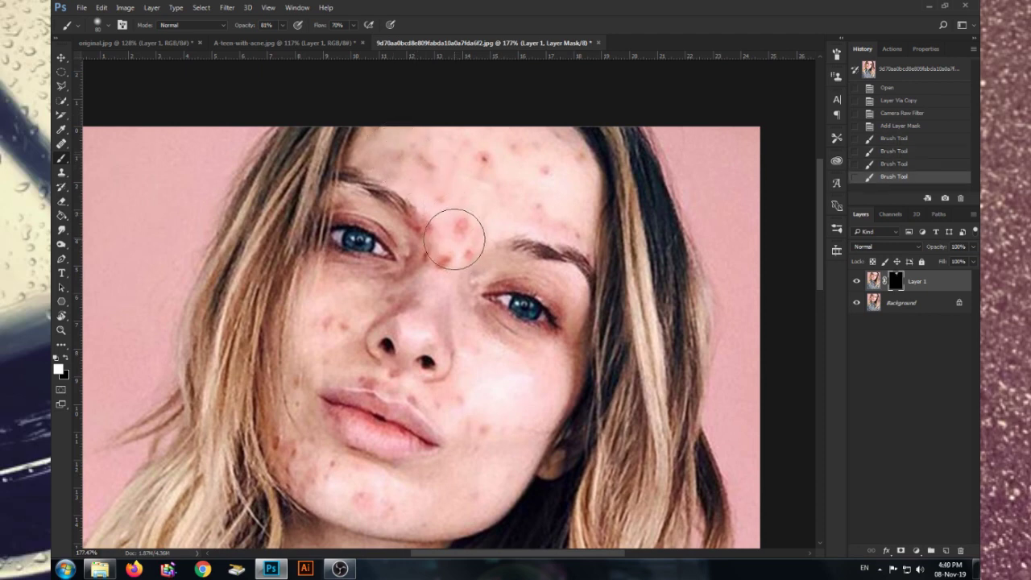
{"action": "left_click", "coordinate": [434, 266]}
Paint the smoothed skin onto the cheeks and from the chin up the right cheek
{"action": "left_click", "coordinate": [558, 199]}
{"action": "left_click", "coordinate": [409, 322]}
{"action": "left_click", "coordinate": [328, 331]}
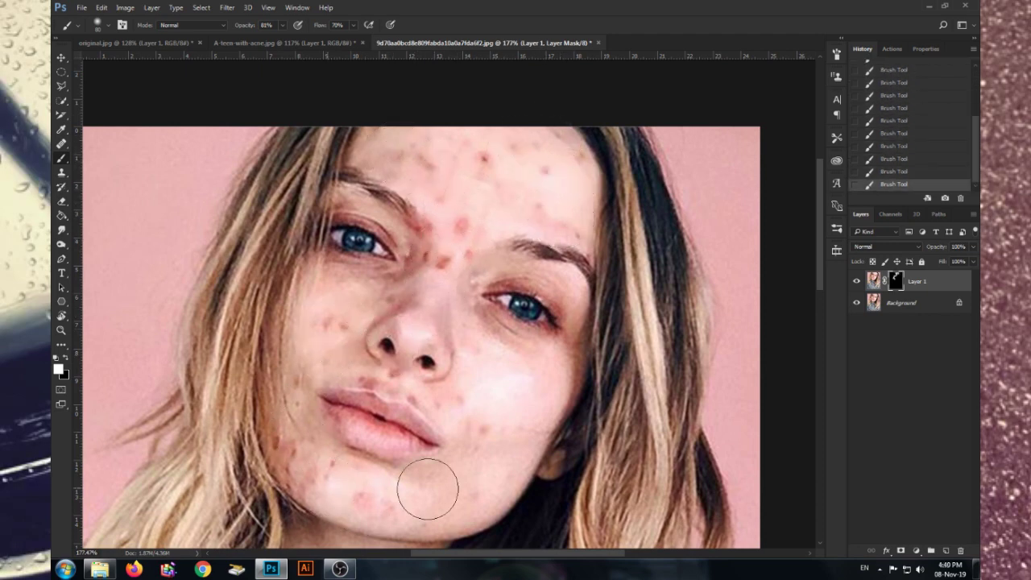
{"action": "left_click", "coordinate": [508, 417]}
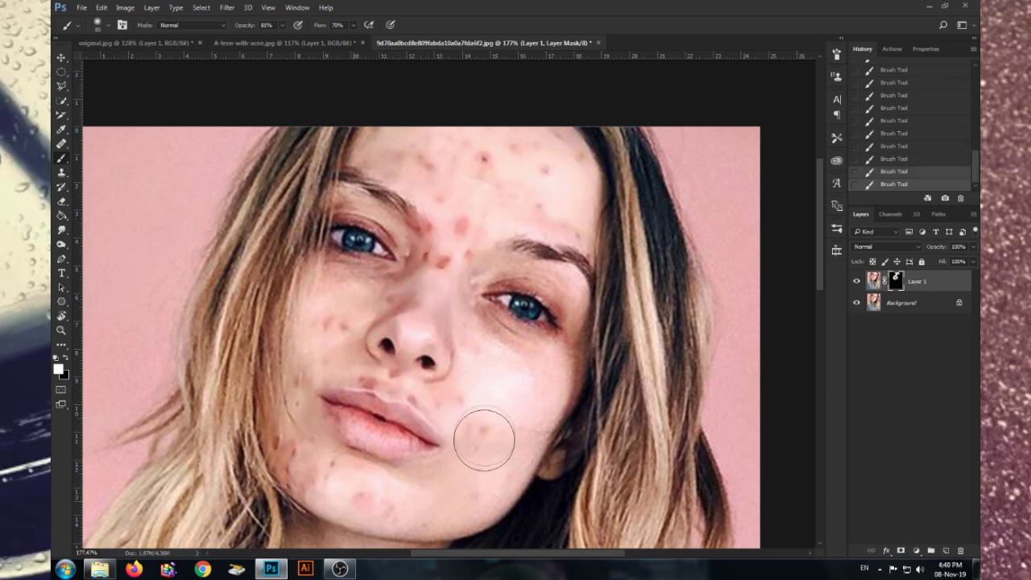
{"action": "left_click_drag", "start_coordinate": [478, 471], "coordinate": [534, 392]}
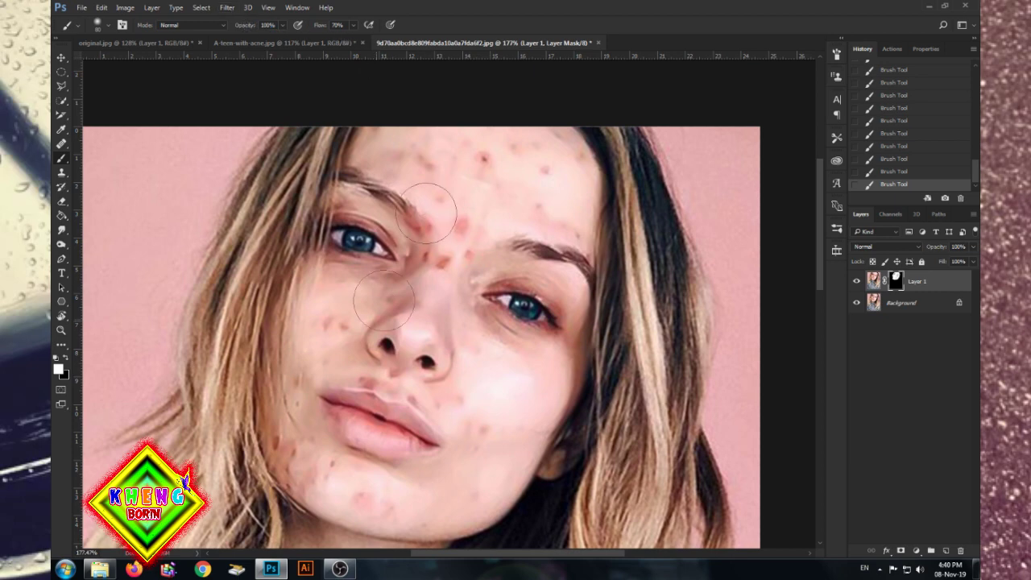
{"action": "scroll", "coordinate": [448, 415], "scroll_direction": "down", "scroll_amount": 2}
{"action": "key", "text": "bracketright"}
{"action": "key", "text": "bracketright"}
{"action": "key", "text": "bracketright"}
{"action": "key", "text": "bracketright"}
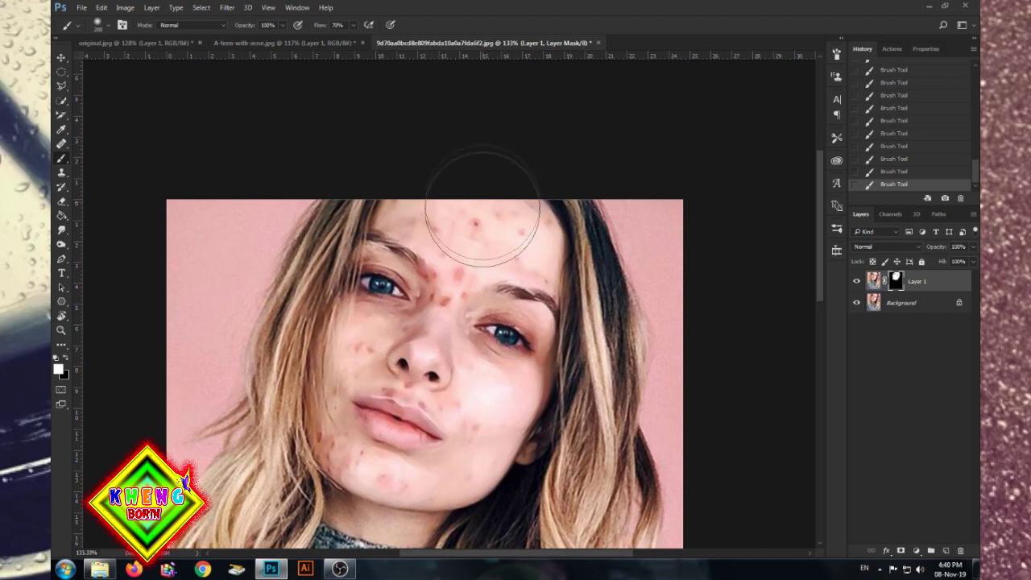
Target Layer 1's pixels instead of its mask and choose the Healing Brush
{"action": "left_click", "coordinate": [873, 280]}
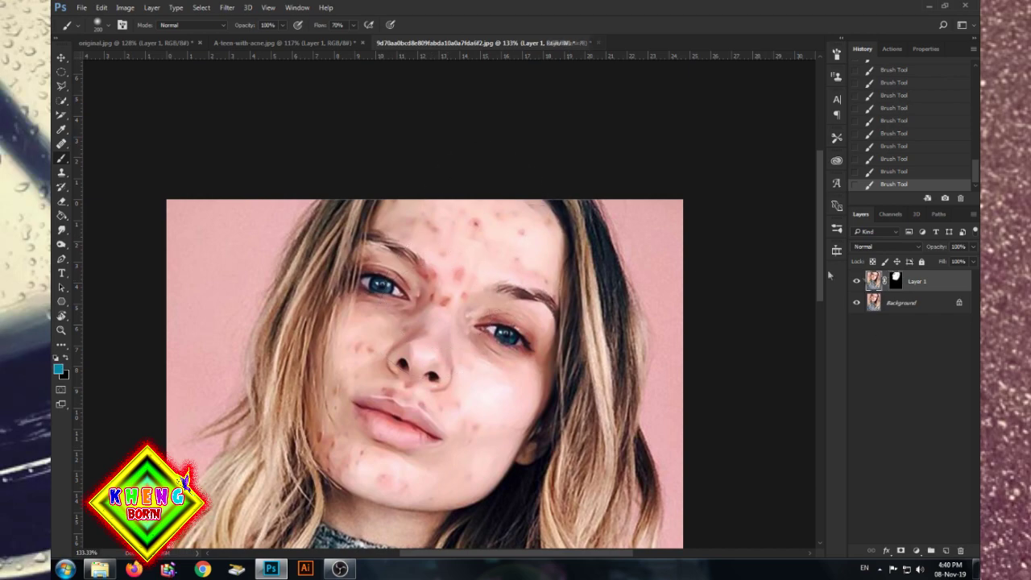
{"action": "left_click", "coordinate": [61, 143]}
{"action": "scroll", "coordinate": [426, 269], "scroll_direction": "up", "scroll_amount": 4}
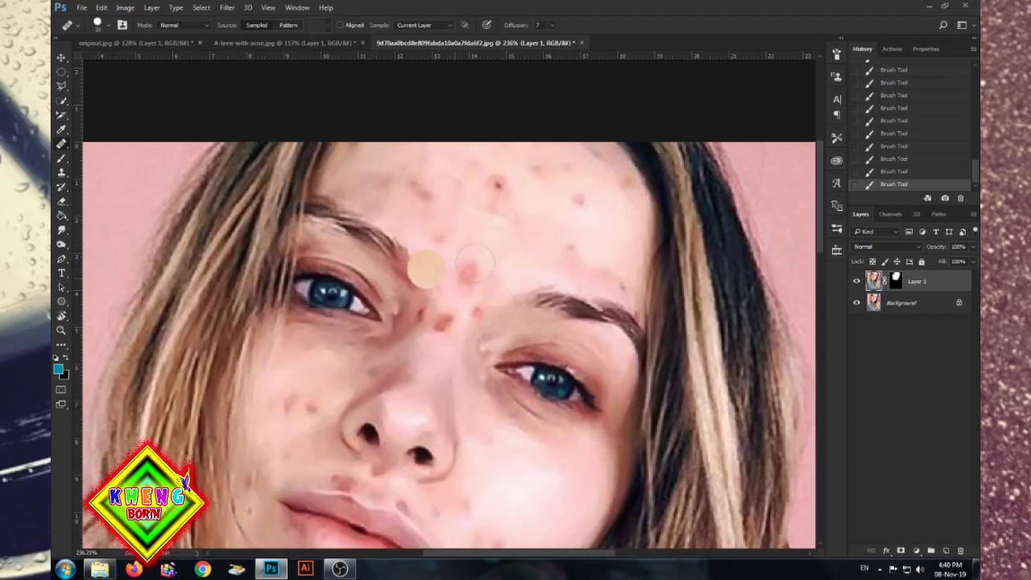
Heal the blemishes across the forehead and between the brows
{"action": "left_click_drag", "start_coordinate": [473, 291], "coordinate": [429, 368]}
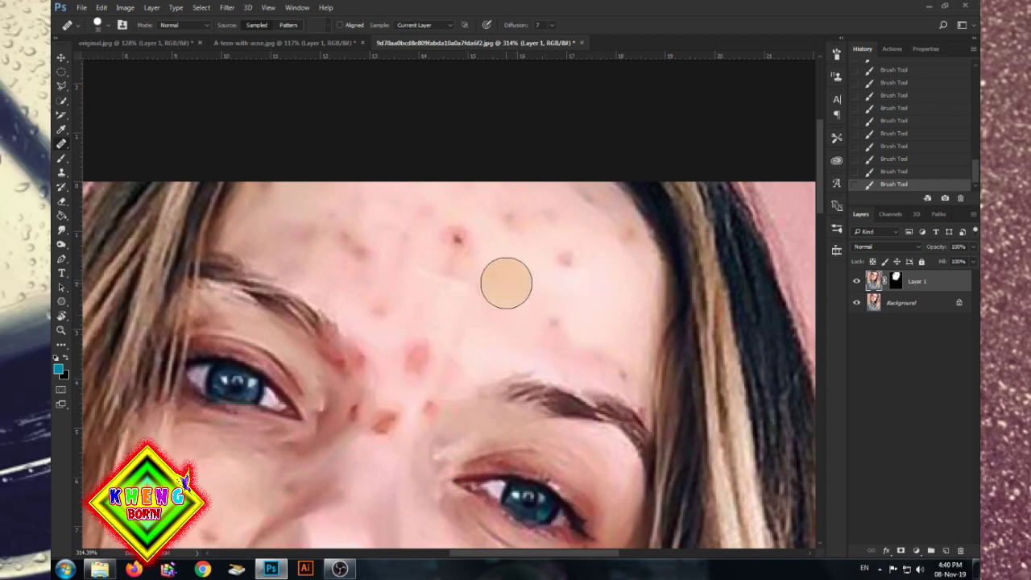
{"action": "mouse_move", "coordinate": [583, 279]}
{"action": "left_mouse_down"}
{"action": "mouse_move", "coordinate": [546, 223]}
{"action": "mouse_move", "coordinate": [476, 237]}
{"action": "mouse_move", "coordinate": [442, 225]}
{"action": "mouse_move", "coordinate": [446, 207]}
{"action": "mouse_move", "coordinate": [536, 204]}
{"action": "mouse_move", "coordinate": [523, 246]}
{"action": "mouse_move", "coordinate": [455, 263]}
{"action": "mouse_move", "coordinate": [522, 298]}
{"action": "mouse_move", "coordinate": [554, 347]}
{"action": "left_mouse_up"}
{"action": "mouse_move", "coordinate": [430, 318]}
{"action": "left_mouse_down"}
{"action": "mouse_move", "coordinate": [371, 234]}
{"action": "mouse_move", "coordinate": [381, 299]}
{"action": "mouse_move", "coordinate": [336, 218]}
{"action": "mouse_move", "coordinate": [440, 234]}
{"action": "mouse_move", "coordinate": [392, 226]}
{"action": "left_mouse_up"}
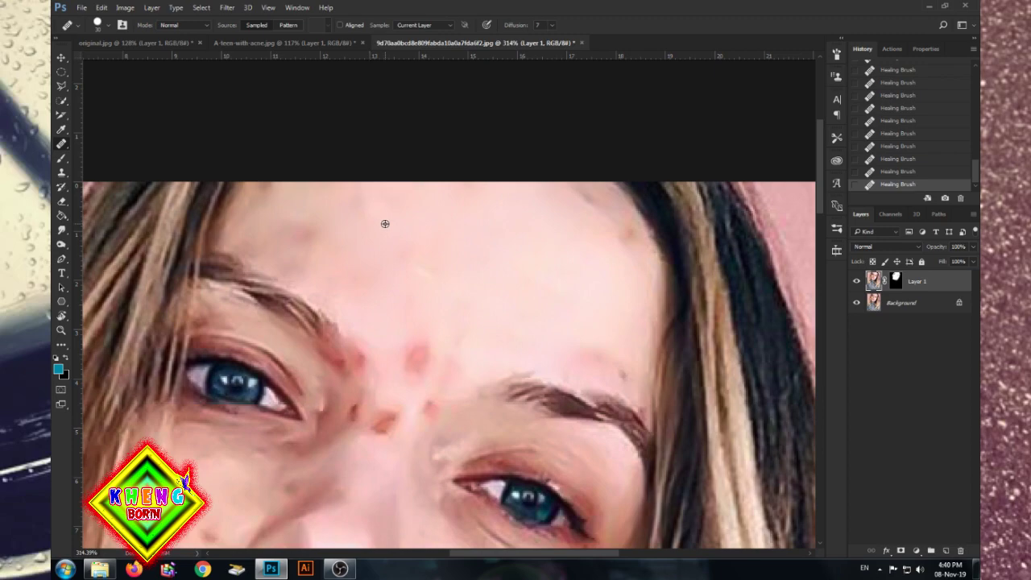
{"action": "left_click_drag", "start_coordinate": [418, 298], "coordinate": [424, 347]}
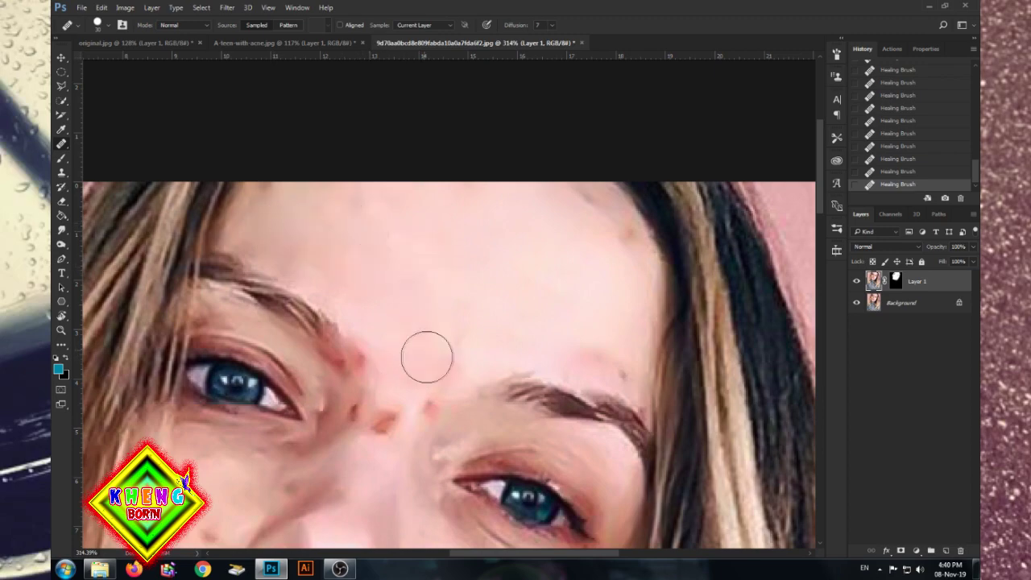
{"action": "scroll", "coordinate": [499, 313], "scroll_direction": "down", "scroll_amount": 3}
{"action": "scroll", "coordinate": [499, 314], "scroll_direction": "up", "scroll_amount": 2}
{"action": "scroll", "coordinate": [483, 315], "scroll_direction": "up", "scroll_amount": 2}
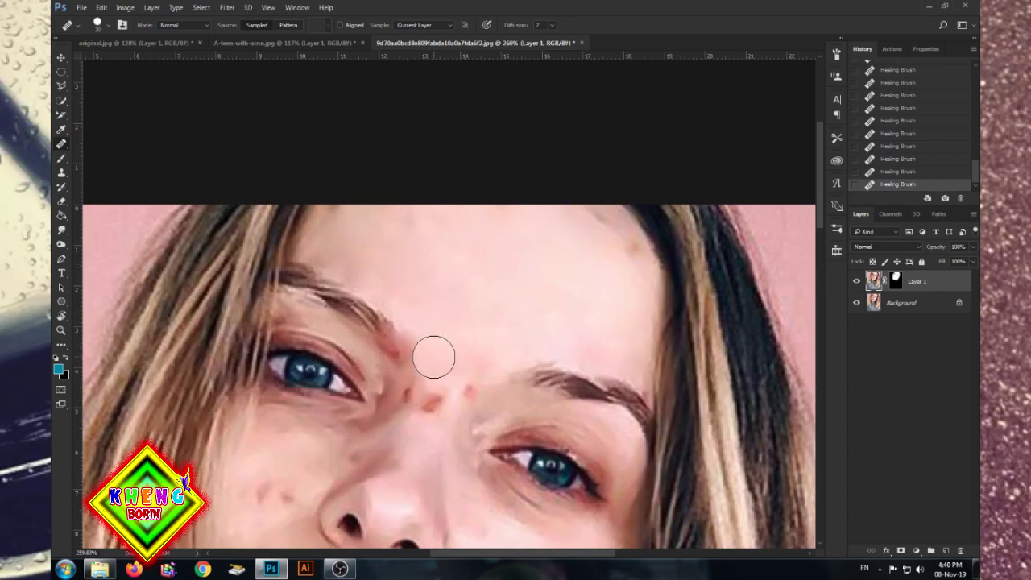
{"action": "scroll", "coordinate": [447, 365], "scroll_direction": "up", "scroll_amount": 2}
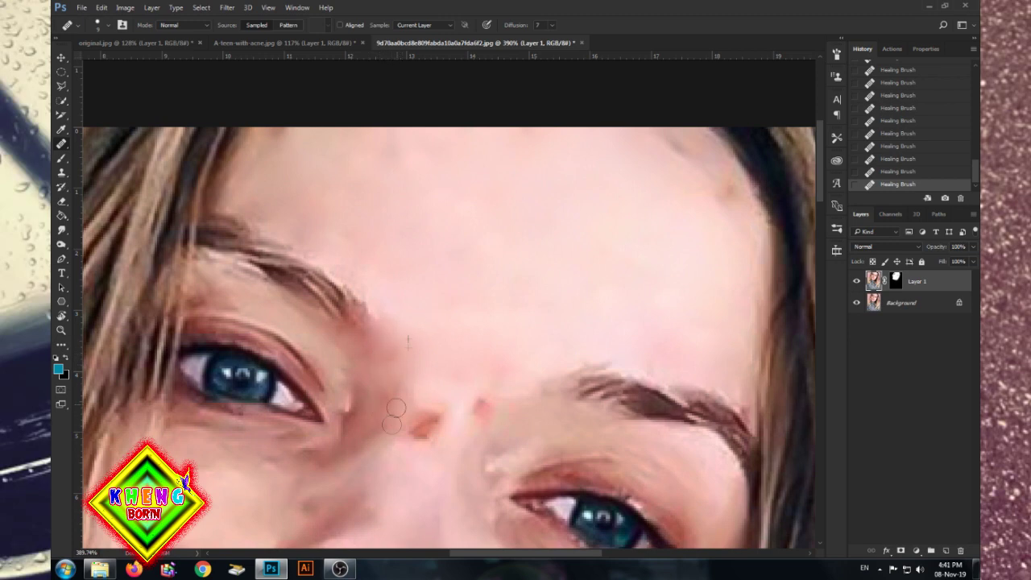
Heal the reddish blemish on the nose bridge and enlarge the healing brush
{"action": "left_click_drag", "start_coordinate": [421, 437], "coordinate": [418, 419]}
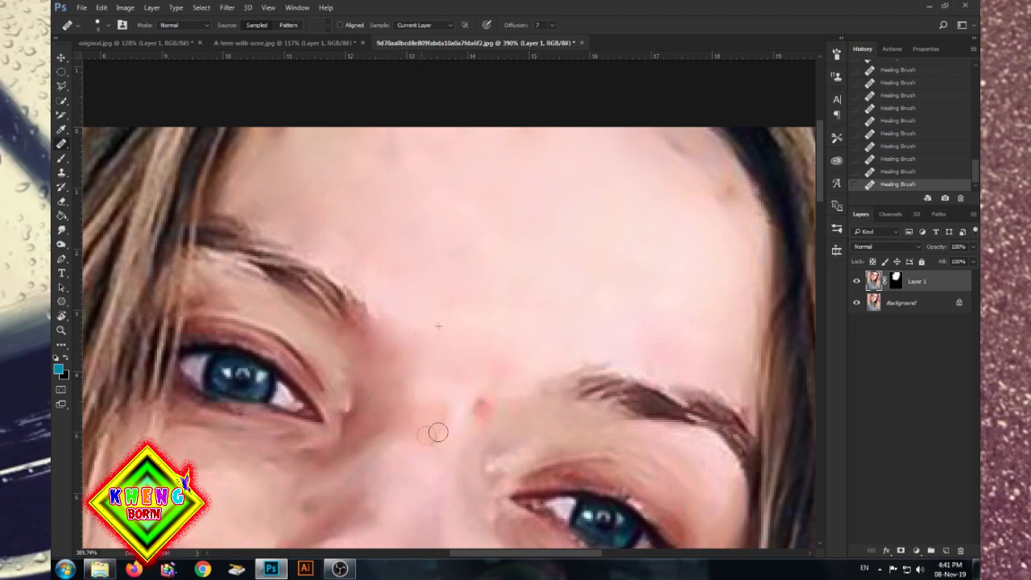
{"action": "scroll", "coordinate": [445, 418], "scroll_direction": "down", "scroll_amount": 3}
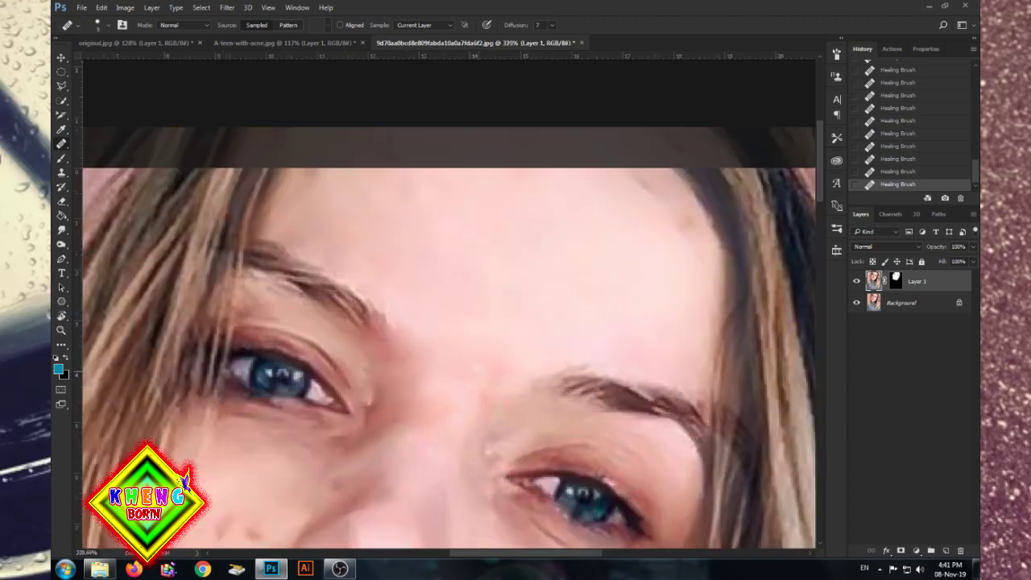
{"action": "scroll", "coordinate": [476, 363], "scroll_direction": "down", "scroll_amount": 2}
{"action": "key", "text": "bracketright"}
{"action": "key", "text": "bracketright"}
{"action": "key", "text": "bracketright"}
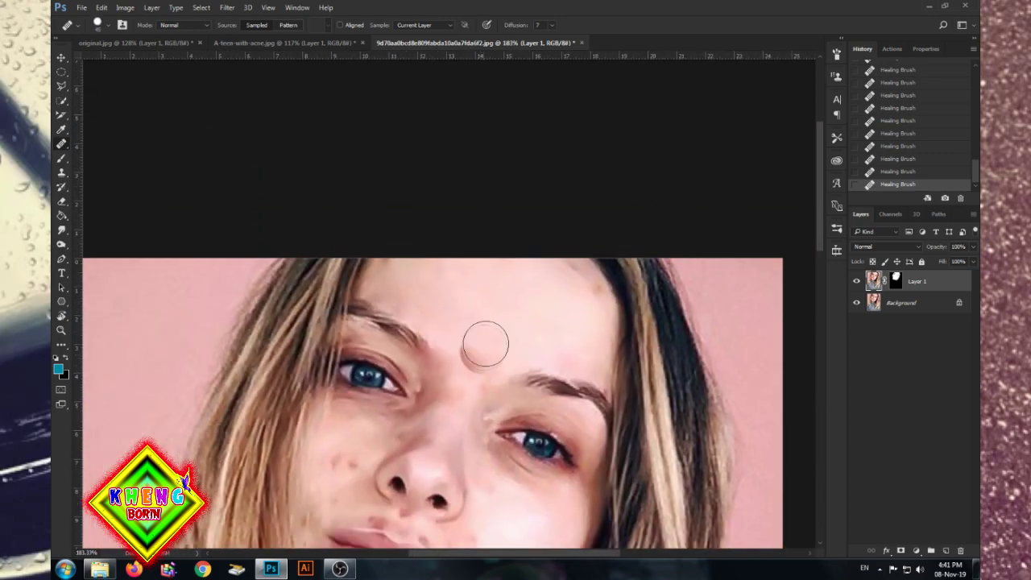
{"action": "scroll", "coordinate": [471, 433], "scroll_direction": "down", "scroll_amount": 1}
{"action": "scroll", "coordinate": [491, 467], "scroll_direction": "up", "scroll_amount": 1}
{"action": "scroll", "coordinate": [529, 460], "scroll_direction": "up", "scroll_amount": 1}
{"action": "scroll", "coordinate": [533, 398], "scroll_direction": "up", "scroll_amount": 1}
{"action": "scroll", "coordinate": [524, 430], "scroll_direction": "up", "scroll_amount": 2}
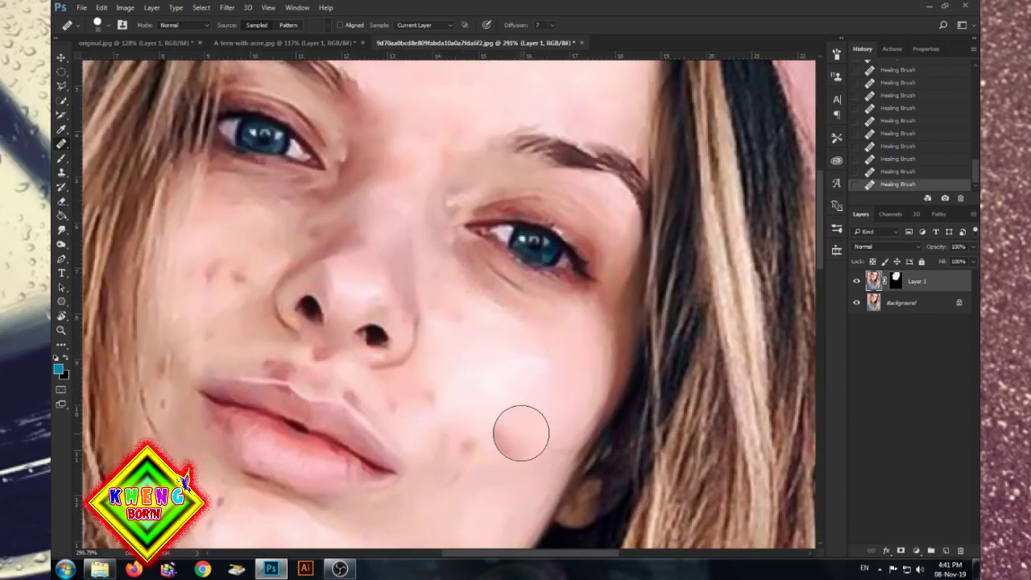
{"action": "scroll", "coordinate": [523, 431], "scroll_direction": "down", "scroll_amount": 1}
Heal the spots on the cheek beside the lips and on the lower chin
{"action": "mouse_move", "coordinate": [497, 417]}
{"action": "left_mouse_down"}
{"action": "mouse_move", "coordinate": [474, 434]}
{"action": "mouse_move", "coordinate": [464, 411]}
{"action": "left_mouse_up"}
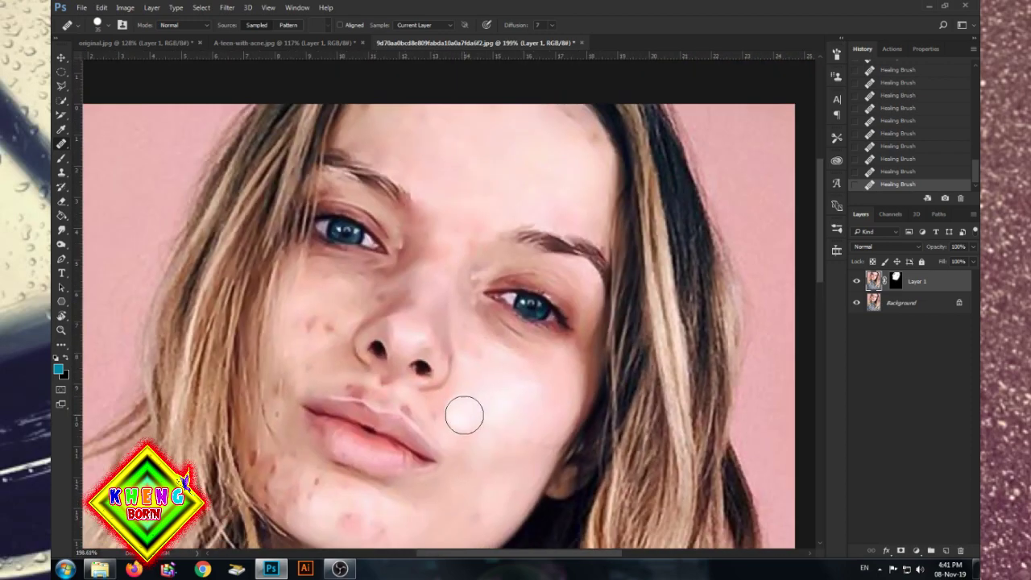
{"action": "scroll", "coordinate": [507, 446], "scroll_direction": "down", "scroll_amount": 2}
{"action": "scroll", "coordinate": [483, 395], "scroll_direction": "down", "scroll_amount": 1}
{"action": "scroll", "coordinate": [502, 421], "scroll_direction": "up", "scroll_amount": 1}
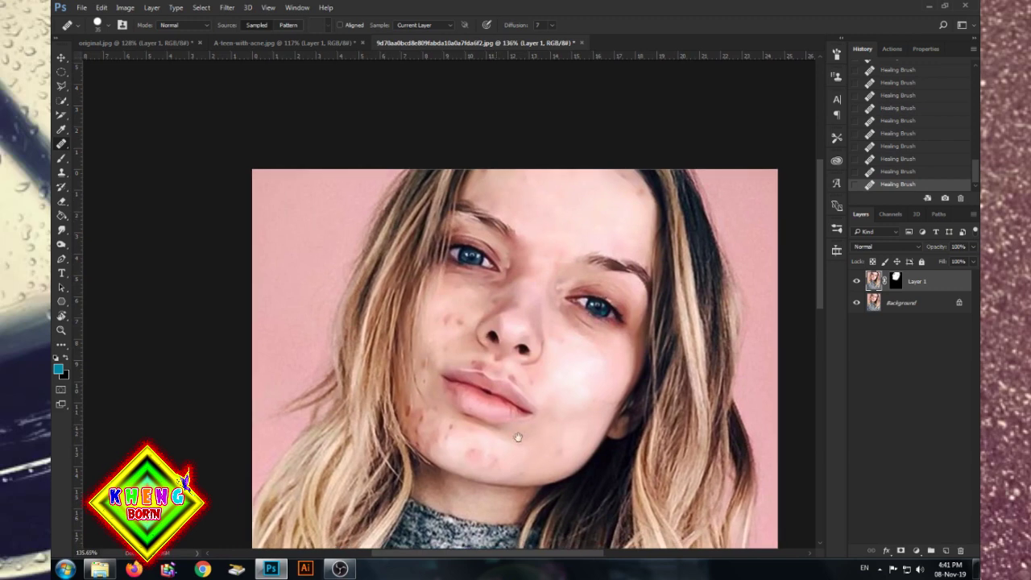
{"action": "scroll", "coordinate": [533, 439], "scroll_direction": "up", "scroll_amount": 2}
{"action": "left_click", "coordinate": [594, 426], "text": "alt"}
Heal more chin spots along the chin edge, then fit the photo and shrink the brush
{"action": "mouse_move", "coordinate": [492, 472]}
{"action": "left_mouse_down"}
{"action": "mouse_move", "coordinate": [387, 437]}
{"action": "mouse_move", "coordinate": [345, 391]}
{"action": "left_mouse_up"}
{"action": "left_click_drag", "start_coordinate": [354, 433], "coordinate": [342, 398]}
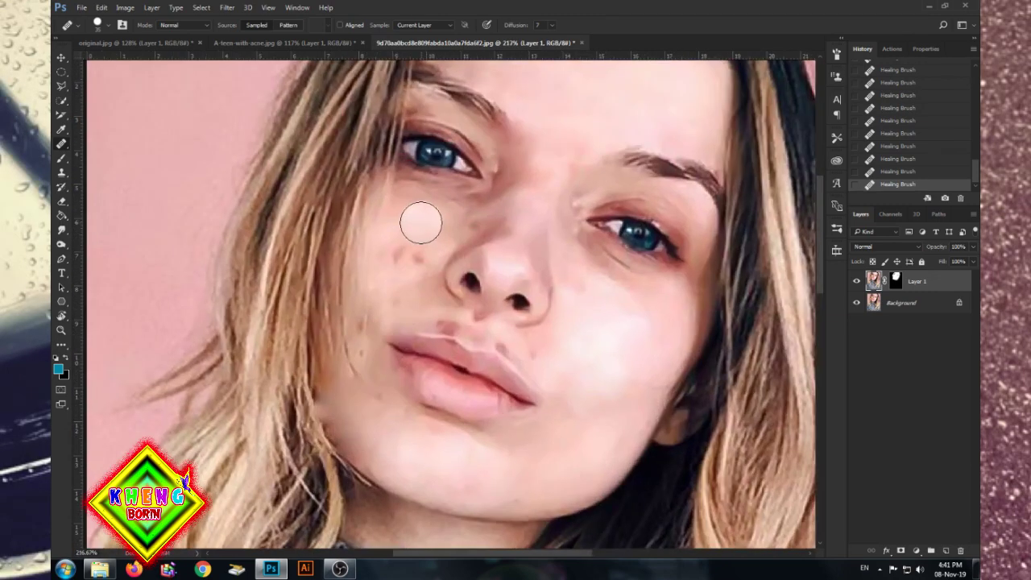
{"action": "key", "text": "ctrl+0"}
{"action": "key", "text": "bracketleft"}
{"action": "key", "text": "bracketleft"}
{"action": "scroll", "coordinate": [419, 231], "scroll_direction": "up", "scroll_amount": 5}
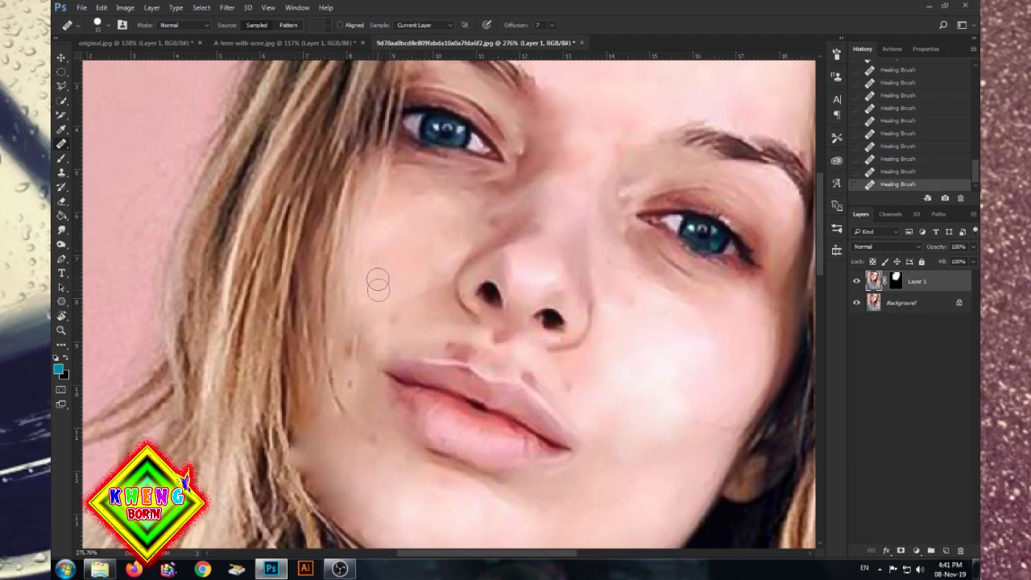
Heal the acne spots on the left cheek
{"action": "left_click_drag", "start_coordinate": [344, 400], "coordinate": [337, 354]}
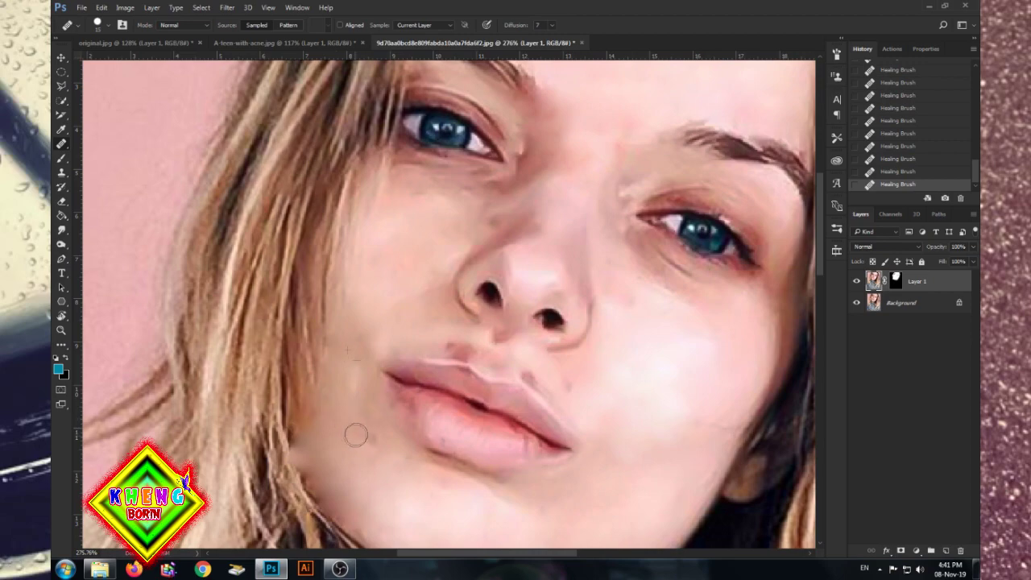
{"action": "scroll", "coordinate": [411, 258], "scroll_direction": "down", "scroll_amount": 3}
{"action": "scroll", "coordinate": [399, 322], "scroll_direction": "up", "scroll_amount": 2}
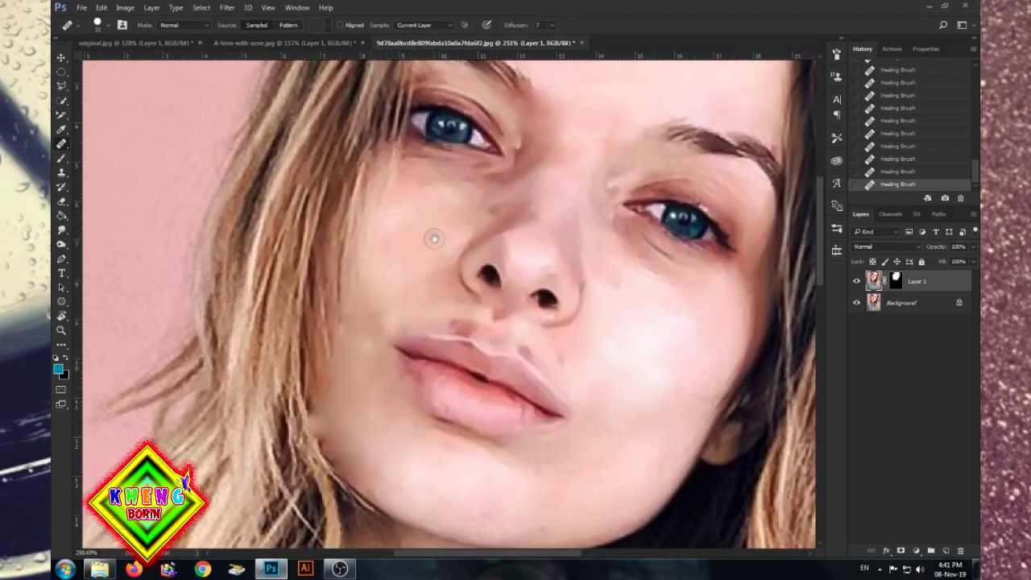
{"action": "scroll", "coordinate": [434, 238], "scroll_direction": "up", "scroll_amount": 1}
{"action": "scroll", "coordinate": [403, 276], "scroll_direction": "up", "scroll_amount": 1}
{"action": "scroll", "coordinate": [394, 265], "scroll_direction": "up", "scroll_amount": 1}
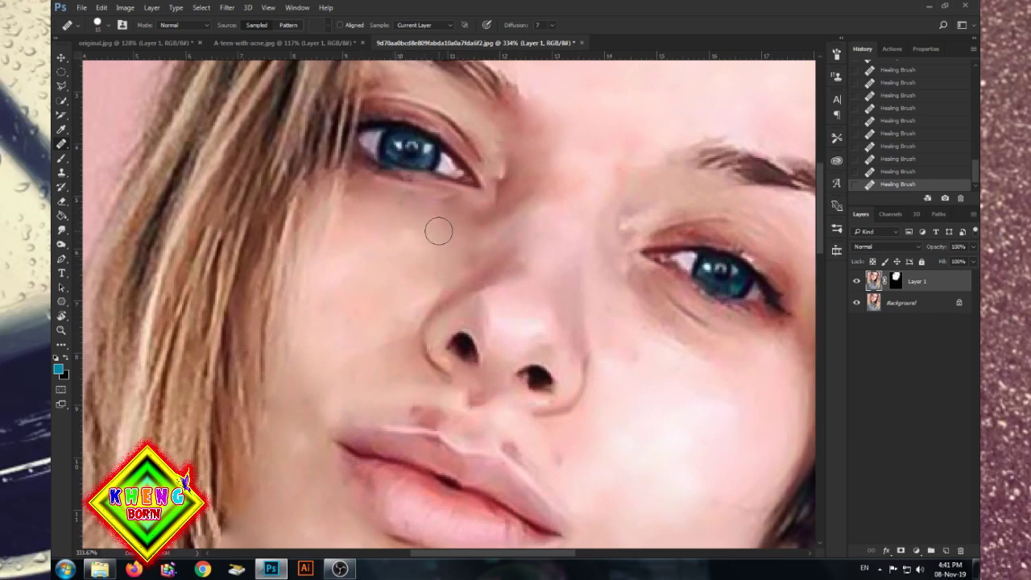
Heal the spot beside the nose and the small dark spot beside the lip
{"action": "left_click_drag", "start_coordinate": [450, 217], "coordinate": [498, 213]}
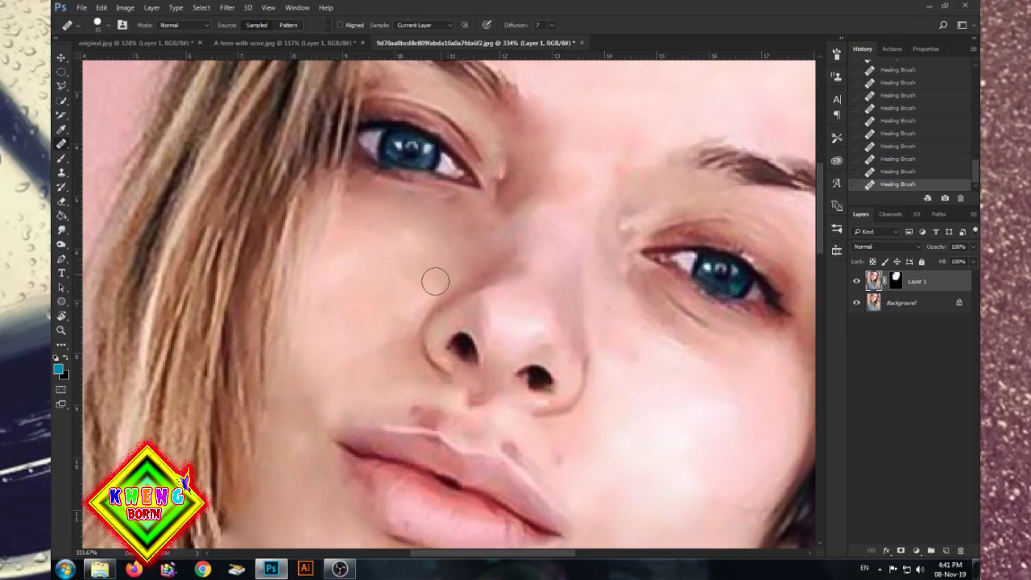
{"action": "scroll", "coordinate": [405, 302], "scroll_direction": "down", "scroll_amount": 2}
{"action": "scroll", "coordinate": [404, 301], "scroll_direction": "down", "scroll_amount": 2}
{"action": "scroll", "coordinate": [467, 375], "scroll_direction": "up", "scroll_amount": 2}
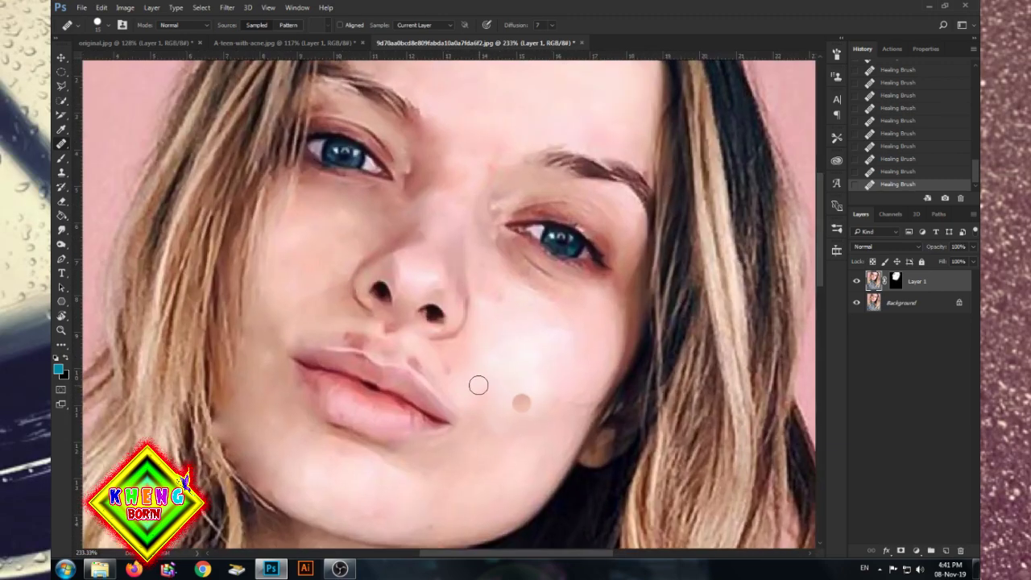
{"action": "scroll", "coordinate": [463, 371], "scroll_direction": "up", "scroll_amount": 2}
{"action": "left_click", "coordinate": [437, 362]}
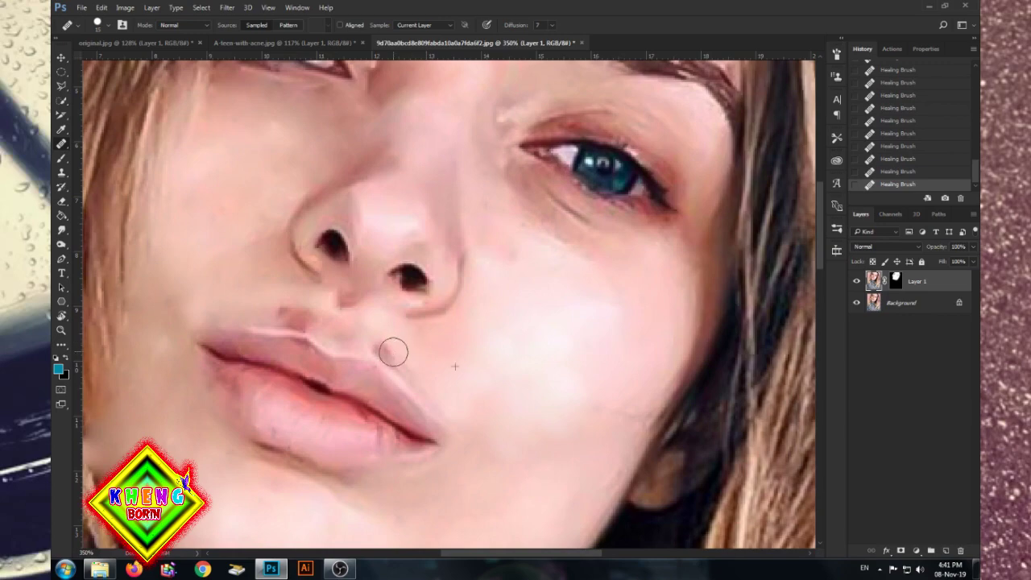
{"action": "scroll", "coordinate": [481, 398], "scroll_direction": "down", "scroll_amount": 2}
{"action": "scroll", "coordinate": [499, 375], "scroll_direction": "down", "scroll_amount": 2}
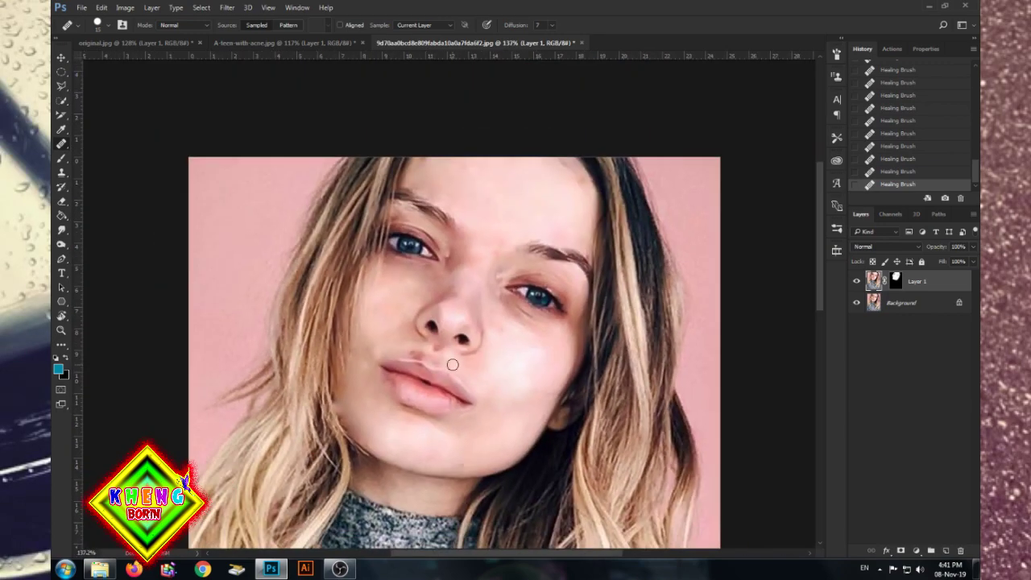
Heal the blemish just above the upper lip with a Healing Brush stroke
{"action": "scroll", "coordinate": [451, 359], "scroll_direction": "up", "scroll_amount": 2}
{"action": "scroll", "coordinate": [430, 357], "scroll_direction": "up", "scroll_amount": 1}
{"action": "left_click_drag", "start_coordinate": [359, 323], "coordinate": [369, 347]}
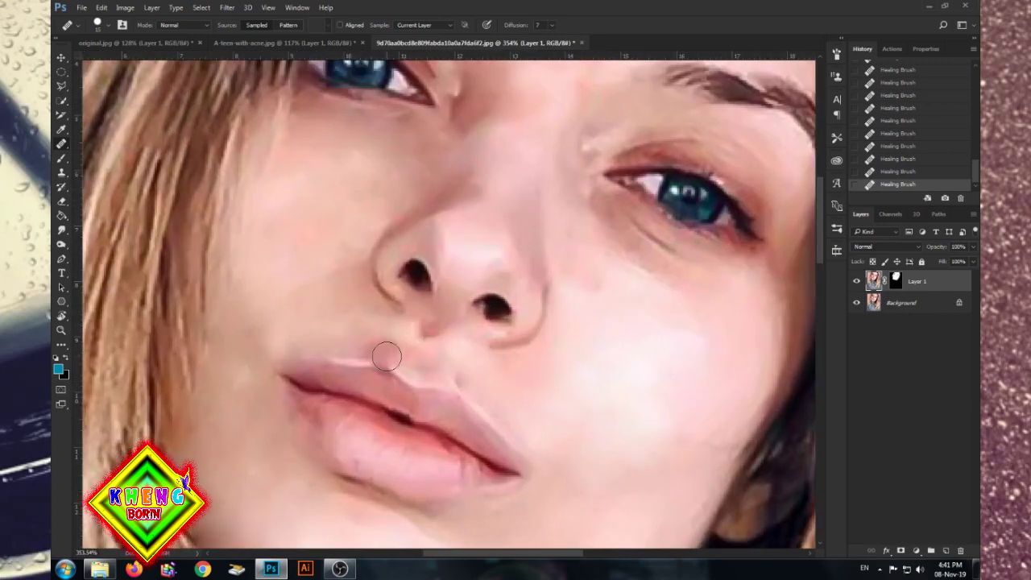
{"action": "scroll", "coordinate": [352, 335], "scroll_direction": "down", "scroll_amount": 3}
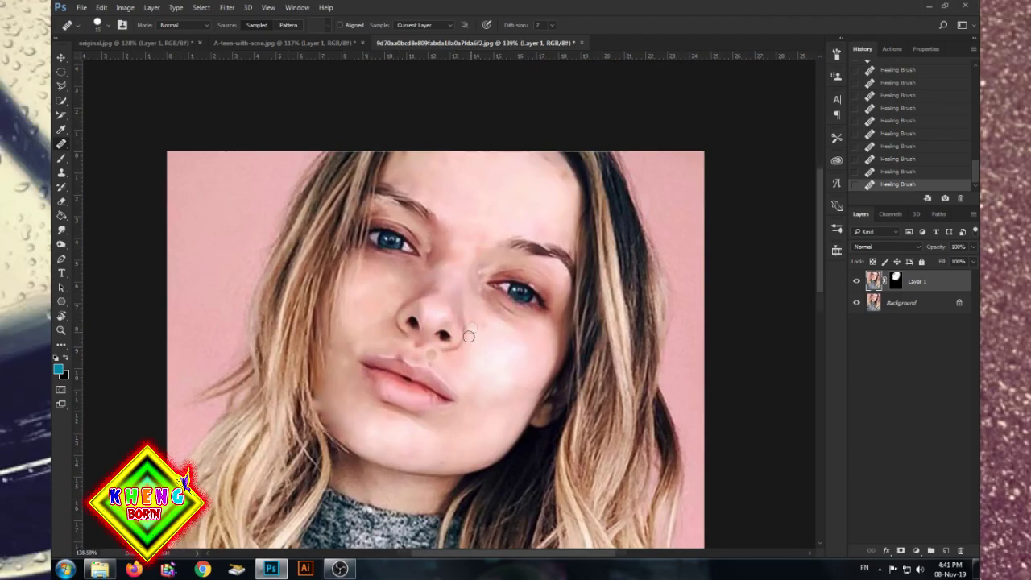
{"action": "scroll", "coordinate": [482, 184], "scroll_direction": "up", "scroll_amount": 2}
{"action": "scroll", "coordinate": [482, 184], "scroll_direction": "down", "scroll_amount": 2}
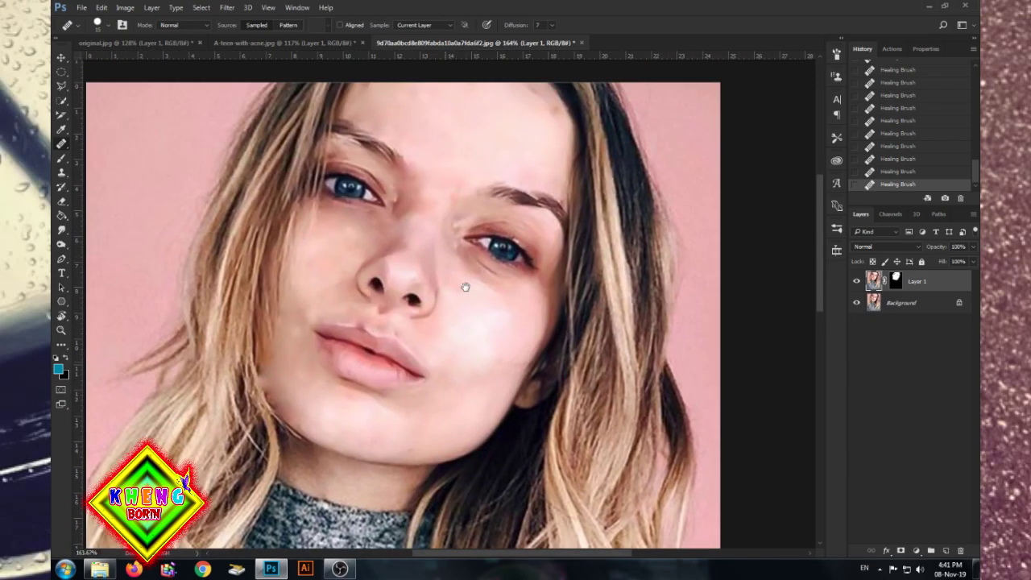
{"action": "scroll", "coordinate": [467, 281], "scroll_direction": "up", "scroll_amount": 3}
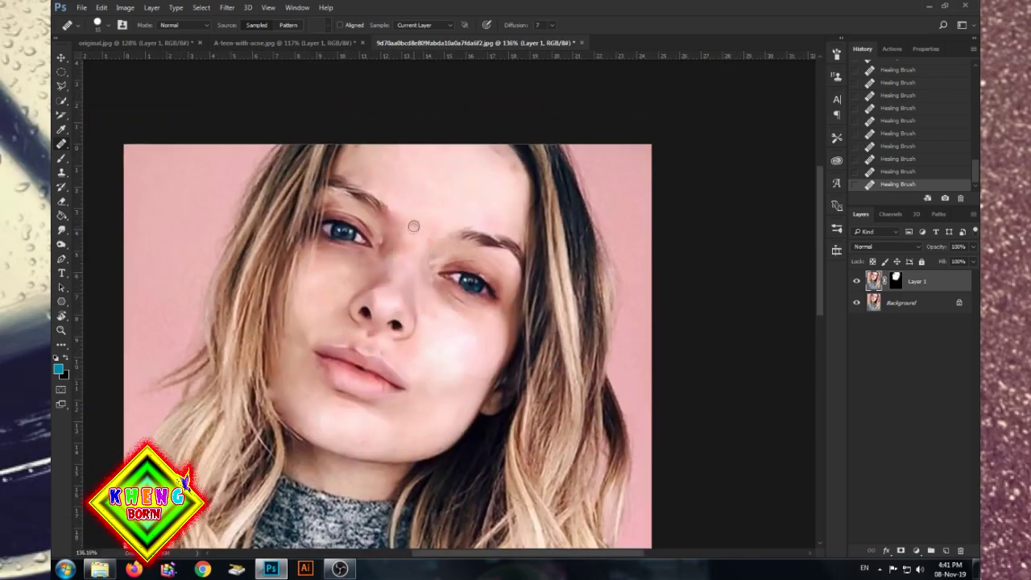
{"action": "scroll", "coordinate": [413, 226], "scroll_direction": "up", "scroll_amount": 2}
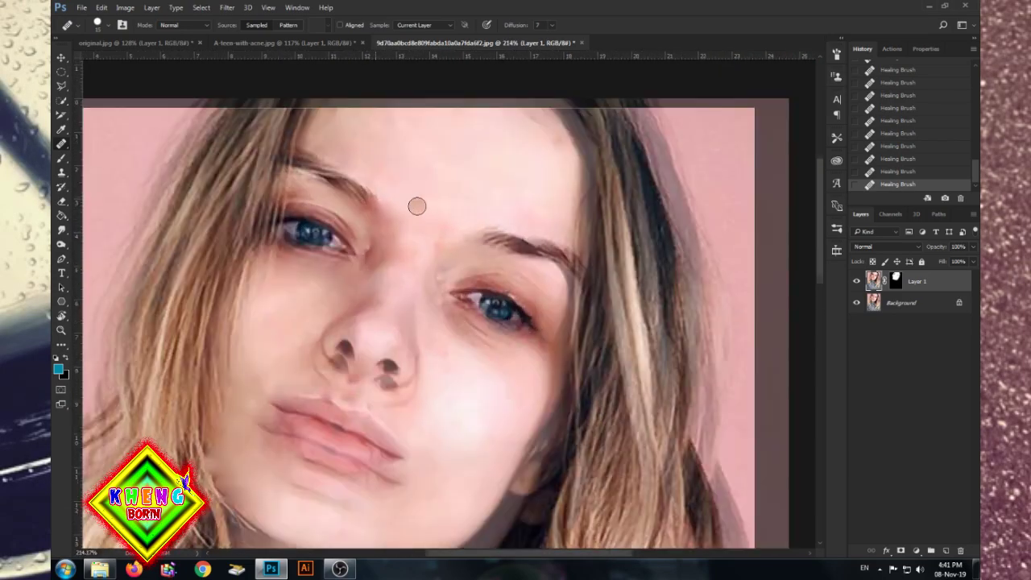
Resize the brush, sample clean skin, and heal spots by the inner brow, nose bridge and nose
{"action": "key", "text": "bracketright"}
{"action": "key", "text": "bracketright"}
{"action": "key", "text": "bracketright"}
{"action": "key", "text": "bracketleft"}
{"action": "key", "text": "bracketleft"}
{"action": "scroll", "coordinate": [425, 211], "scroll_direction": "up", "scroll_amount": 1}
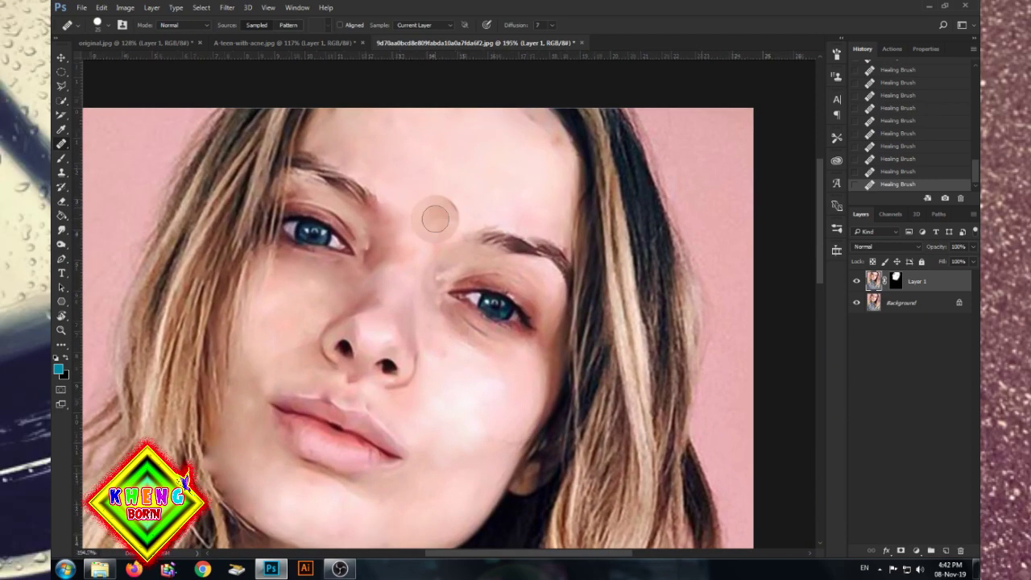
{"action": "scroll", "coordinate": [423, 216], "scroll_direction": "up", "scroll_amount": 2}
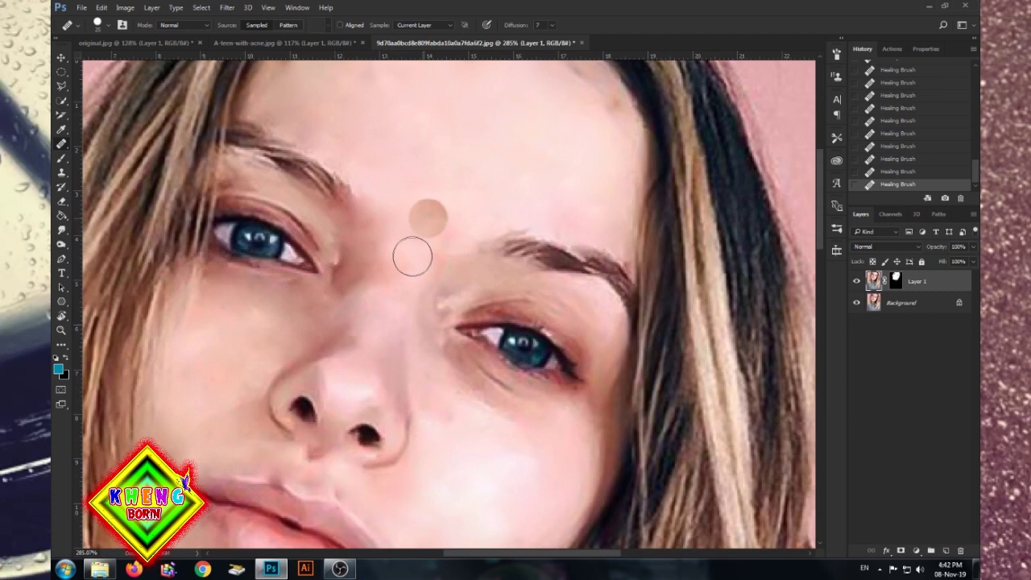
{"action": "key", "text": "alt"}
{"action": "left_click", "coordinate": [358, 280]}
{"action": "left_click", "coordinate": [357, 282]}
{"action": "left_click", "coordinate": [339, 321]}
{"action": "left_click", "coordinate": [330, 316]}
{"action": "left_click", "coordinate": [290, 309]}
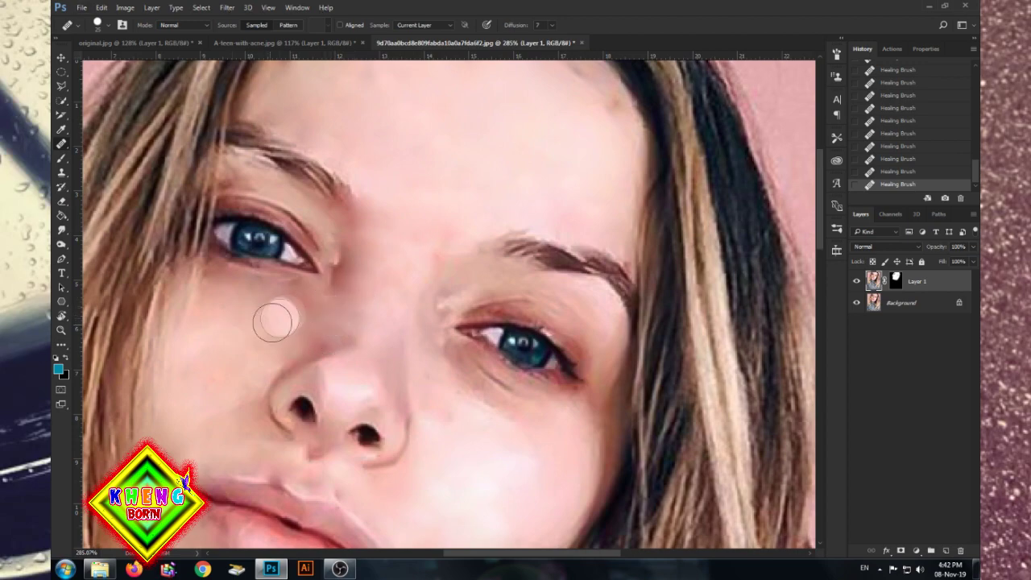
Sample clean cheek skin and smooth the dark mark under the eye
{"action": "scroll", "coordinate": [341, 375], "scroll_direction": "down", "scroll_amount": 5}
{"action": "scroll", "coordinate": [426, 322], "scroll_direction": "up", "scroll_amount": 3}
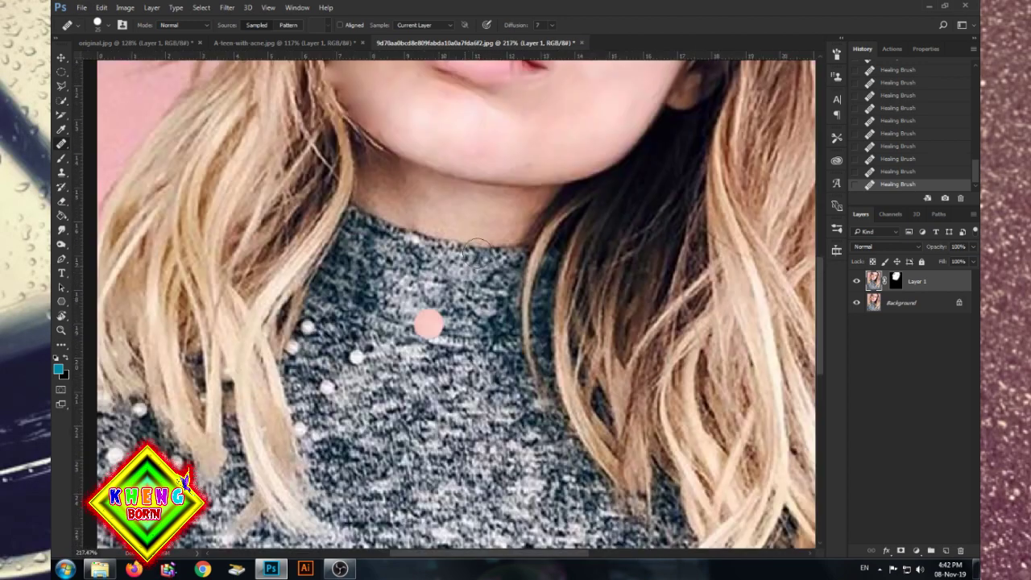
{"action": "scroll", "coordinate": [426, 322], "scroll_direction": "up", "scroll_amount": 3}
{"action": "scroll", "coordinate": [431, 349], "scroll_direction": "up", "scroll_amount": 2}
{"action": "left_click", "coordinate": [408, 298], "text": "alt"}
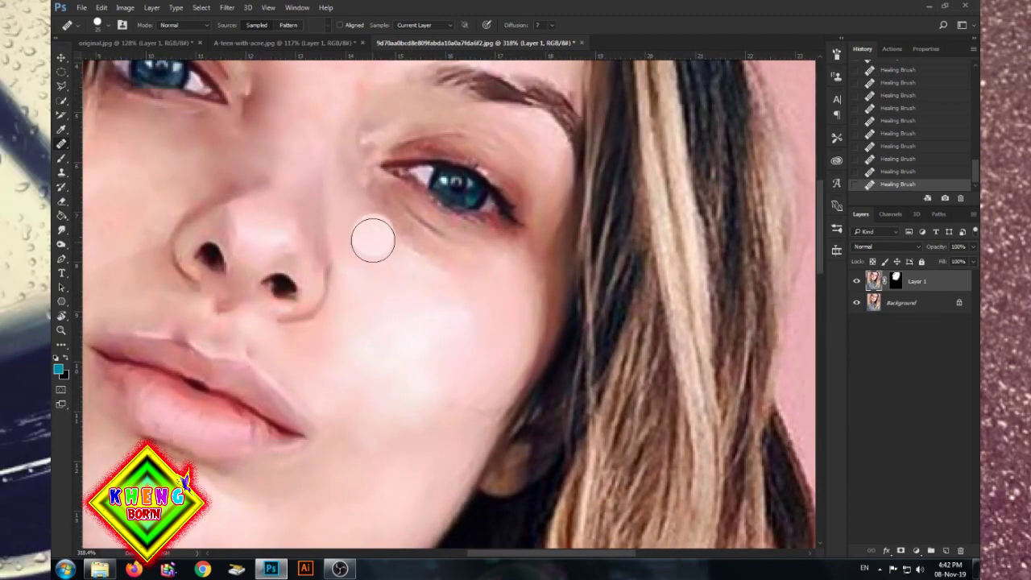
{"action": "scroll", "coordinate": [387, 322], "scroll_direction": "down", "scroll_amount": 2}
{"action": "scroll", "coordinate": [402, 352], "scroll_direction": "down", "scroll_amount": 2}
{"action": "scroll", "coordinate": [396, 365], "scroll_direction": "down", "scroll_amount": 2}
{"action": "scroll", "coordinate": [403, 330], "scroll_direction": "up", "scroll_amount": 3}
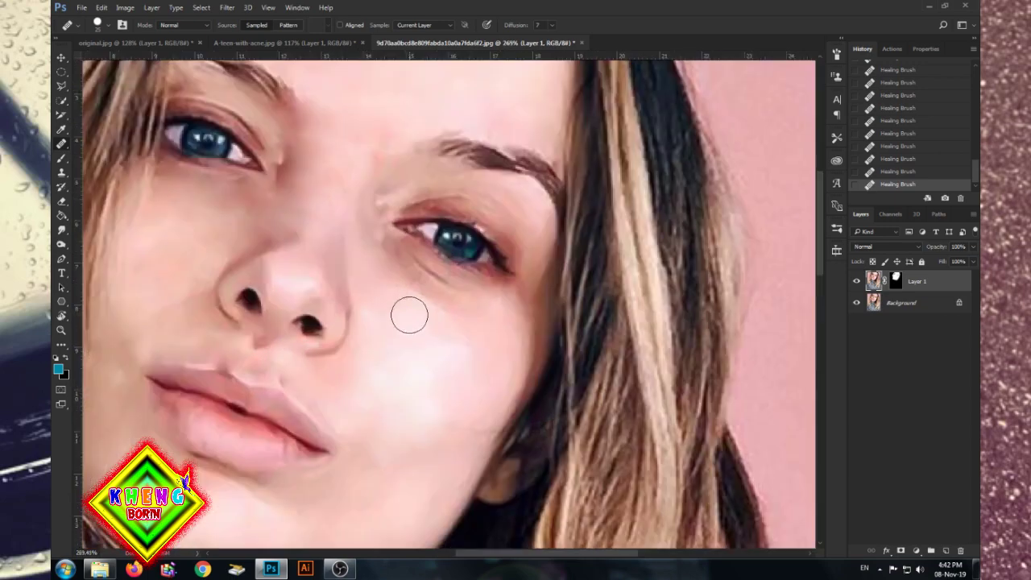
{"action": "left_click_drag", "start_coordinate": [439, 286], "coordinate": [465, 313]}
{"action": "scroll", "coordinate": [432, 344], "scroll_direction": "down", "scroll_amount": 2}
{"action": "scroll", "coordinate": [427, 342], "scroll_direction": "up", "scroll_amount": 1}
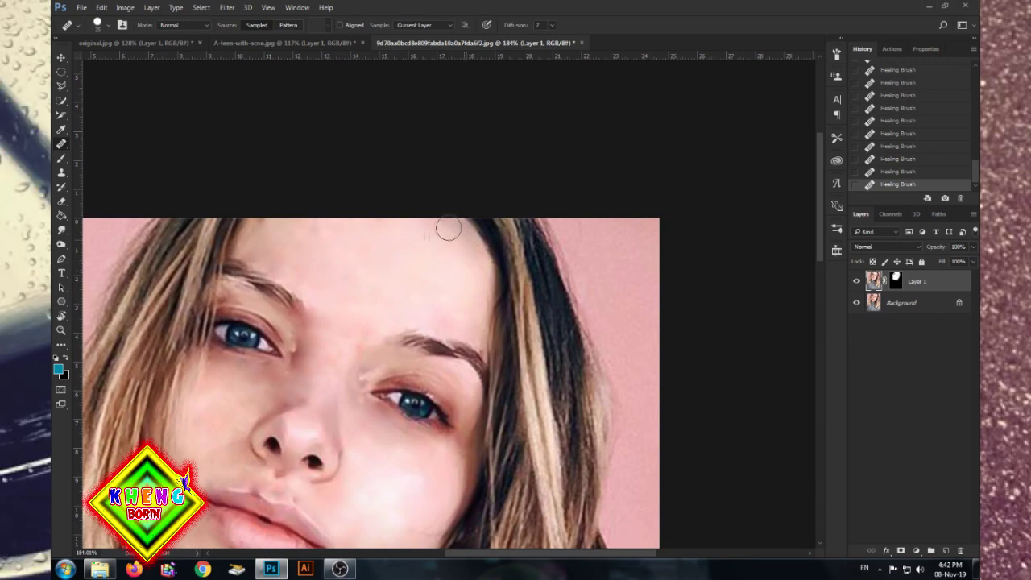
Heal the nose bridge and between the eyes, then undo those last three strokes
{"action": "scroll", "coordinate": [470, 255], "scroll_direction": "down", "scroll_amount": 1}
{"action": "scroll", "coordinate": [451, 290], "scroll_direction": "down", "scroll_amount": 1}
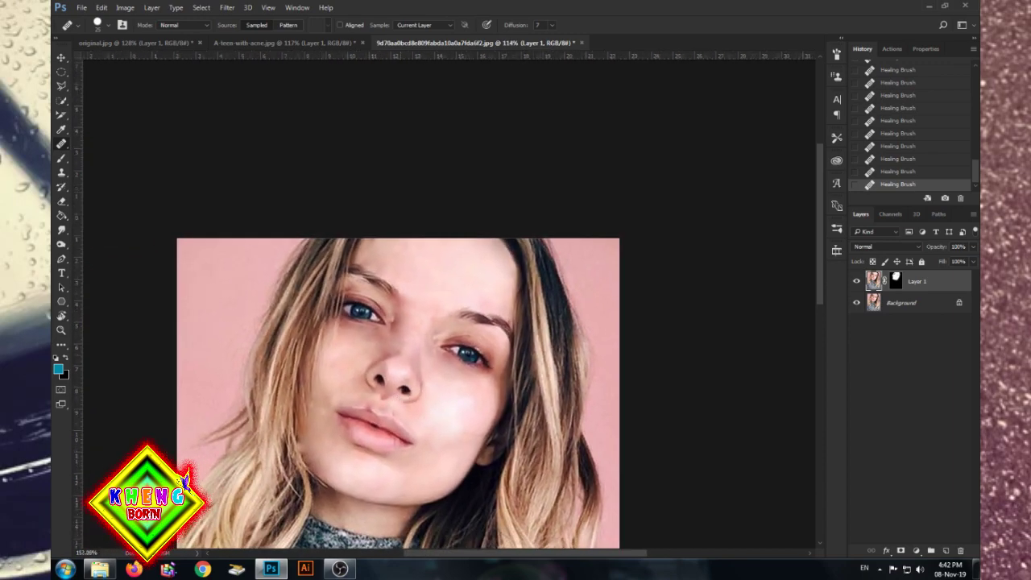
{"action": "scroll", "coordinate": [401, 352], "scroll_direction": "up", "scroll_amount": 3}
{"action": "left_click", "coordinate": [401, 352]}
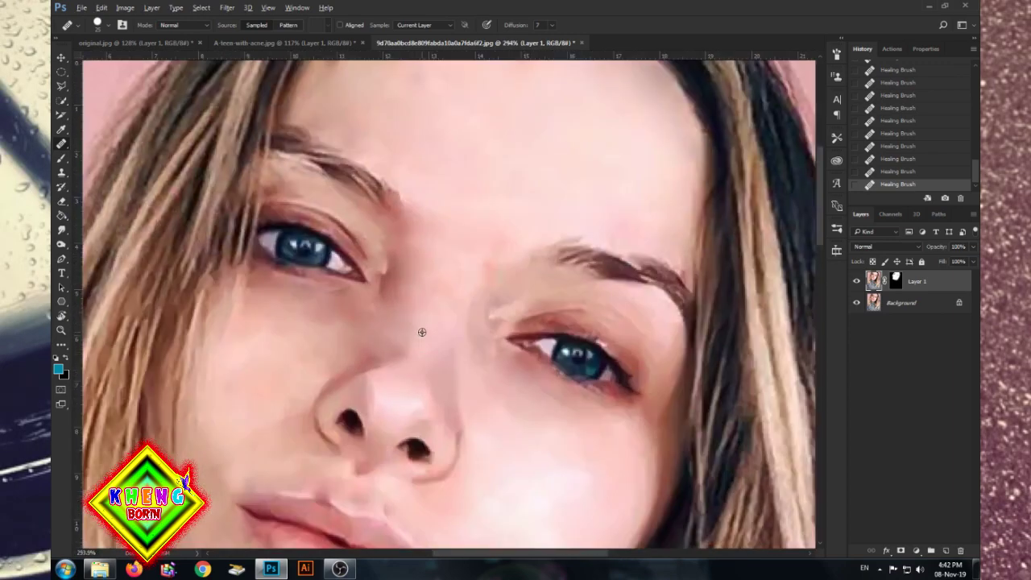
{"action": "left_click", "coordinate": [368, 373]}
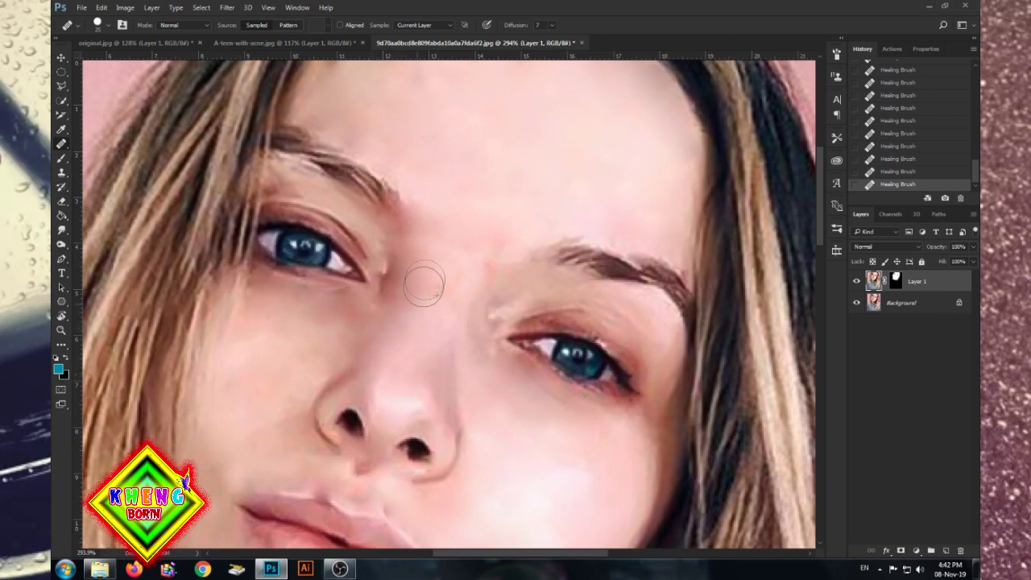
{"action": "left_click", "coordinate": [395, 319]}
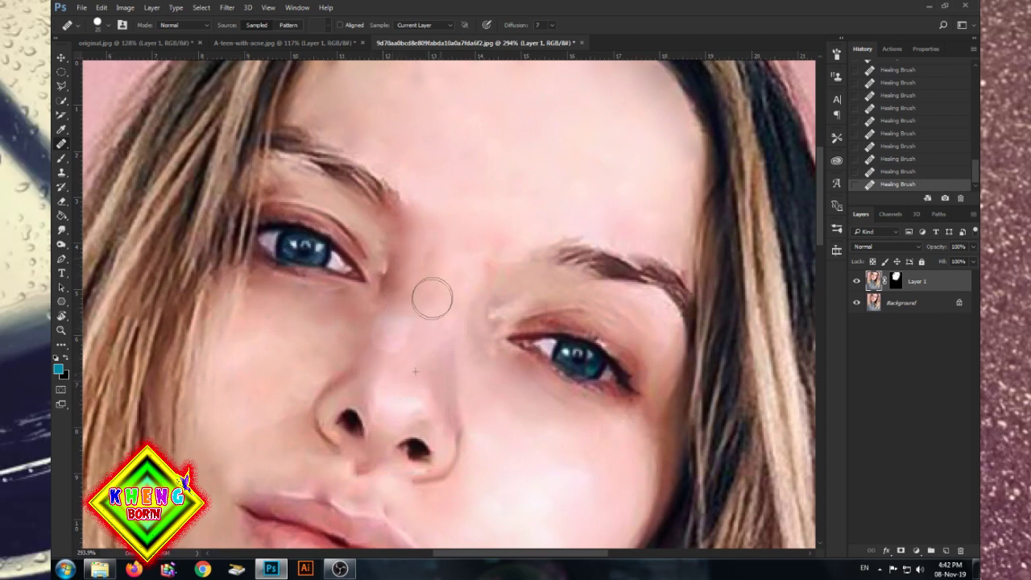
{"action": "key", "text": "ctrl+alt+z"}
{"action": "key", "text": "ctrl+alt+z"}
{"action": "key", "text": "ctrl+alt+z"}
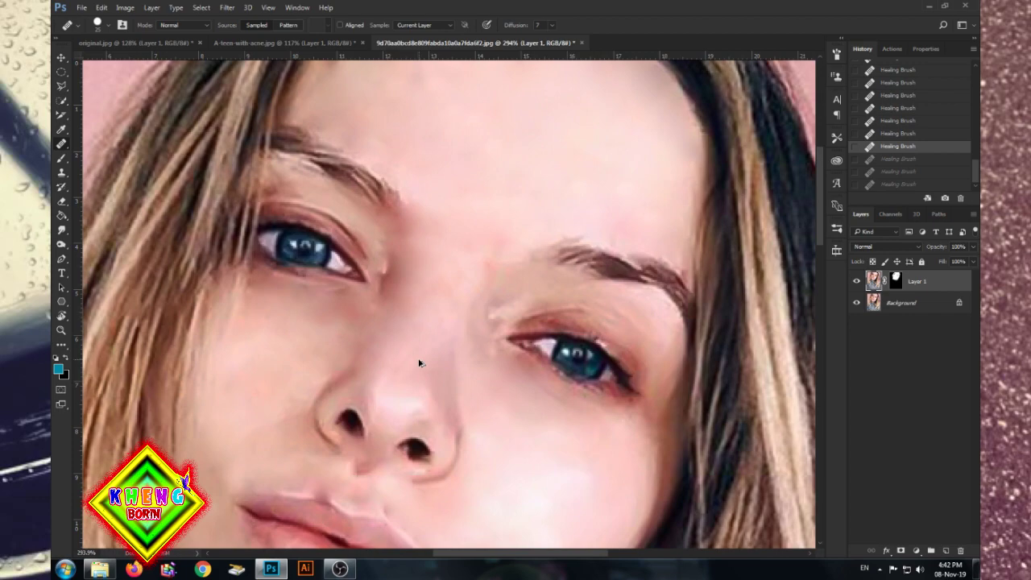
{"action": "scroll", "coordinate": [418, 361], "scroll_direction": "down", "scroll_amount": 3}
{"action": "scroll", "coordinate": [392, 373], "scroll_direction": "down", "scroll_amount": 2}
{"action": "scroll", "coordinate": [393, 373], "scroll_direction": "down", "scroll_amount": 2}
{"action": "scroll", "coordinate": [449, 304], "scroll_direction": "down", "scroll_amount": 1}
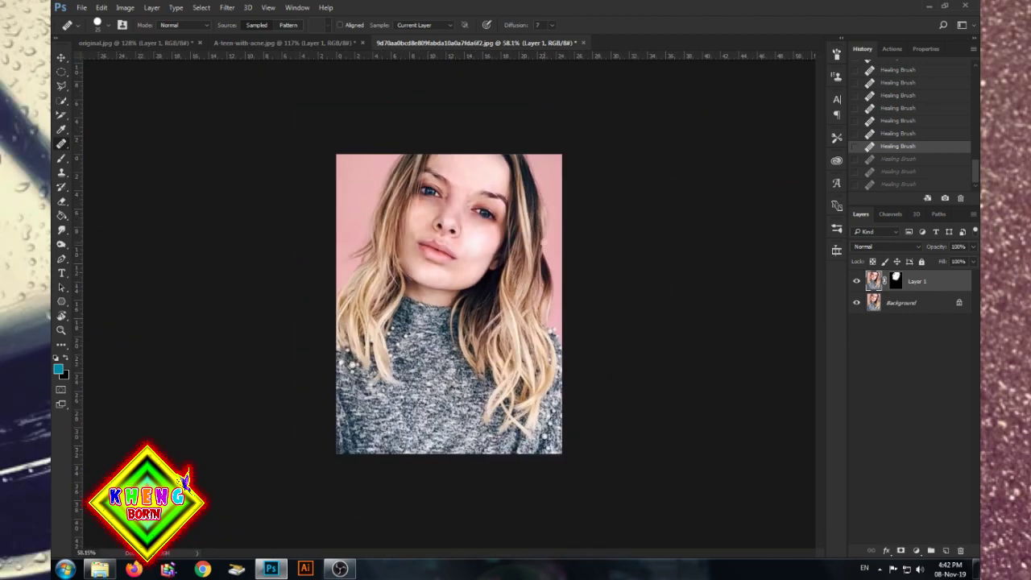
Toggle Layer 1's visibility repeatedly to compare before and after, leaving it visible
{"action": "left_click", "coordinate": [856, 281]}
{"action": "left_click", "coordinate": [857, 281]}
{"action": "left_click", "coordinate": [856, 281]}
{"action": "left_click", "coordinate": [856, 281]}
{"action": "left_click", "coordinate": [857, 281]}
{"action": "left_click", "coordinate": [857, 281]}
{"action": "left_click", "coordinate": [856, 281]}
{"action": "left_click", "coordinate": [857, 281]}
{"action": "left_click", "coordinate": [857, 281]}
{"action": "left_click", "coordinate": [856, 281]}
{"action": "left_click", "coordinate": [857, 281]}
{"action": "left_click", "coordinate": [856, 281]}
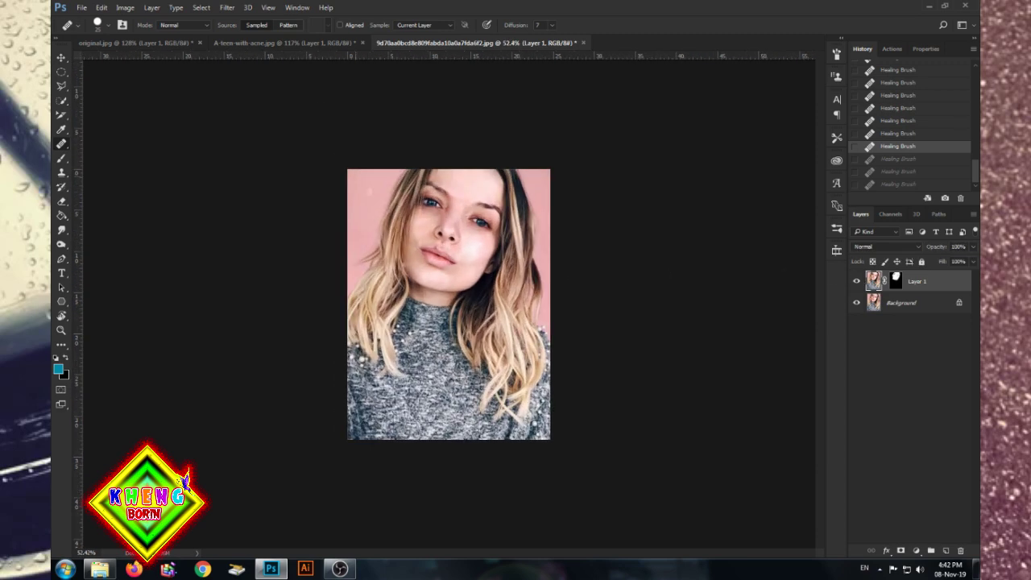
Close the portrait document via the save prompt and bring up the Retouching pictures folder
{"action": "left_click", "coordinate": [582, 44]}
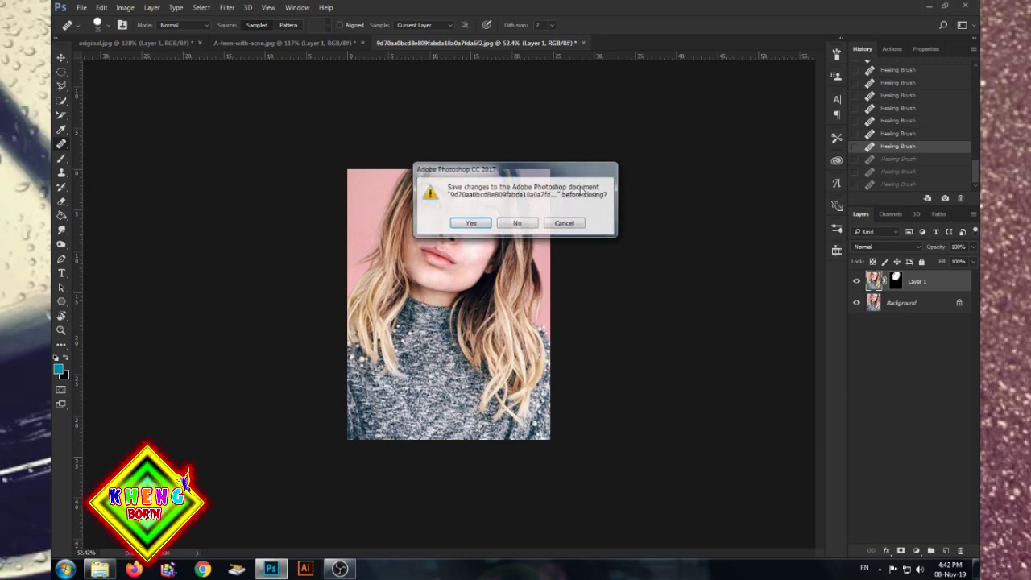
{"action": "left_click", "coordinate": [517, 223]}
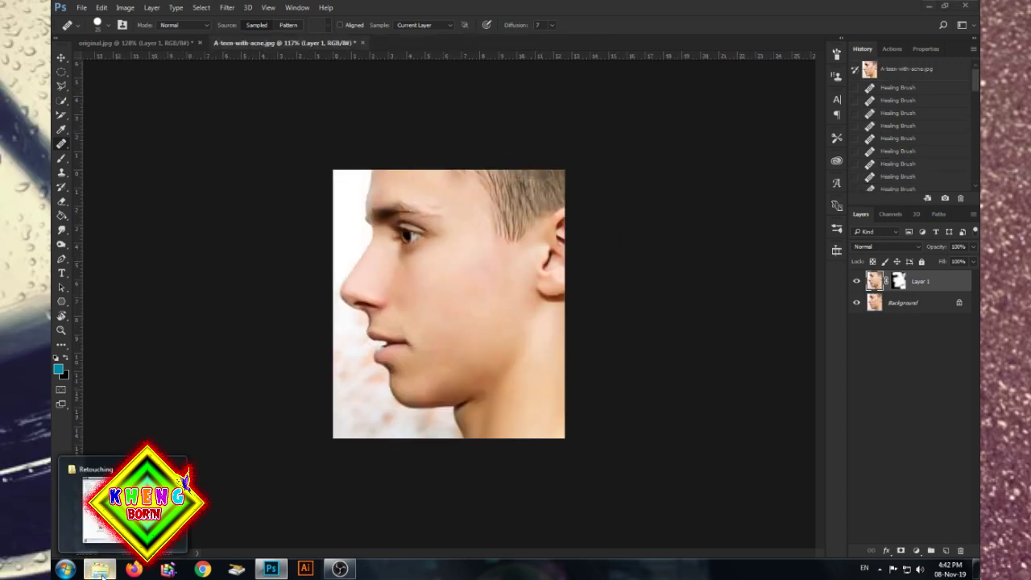
{"action": "left_click", "coordinate": [99, 569]}
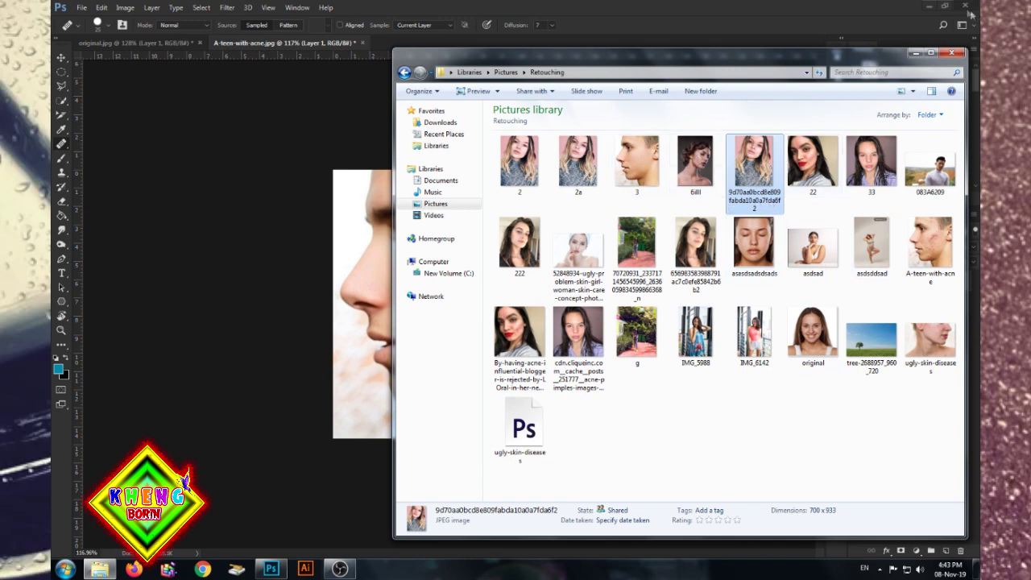
Close the Retouching pictures folder window to return to A-teen-with-acne.jpg in Photoshop
{"action": "left_click", "coordinate": [953, 55]}
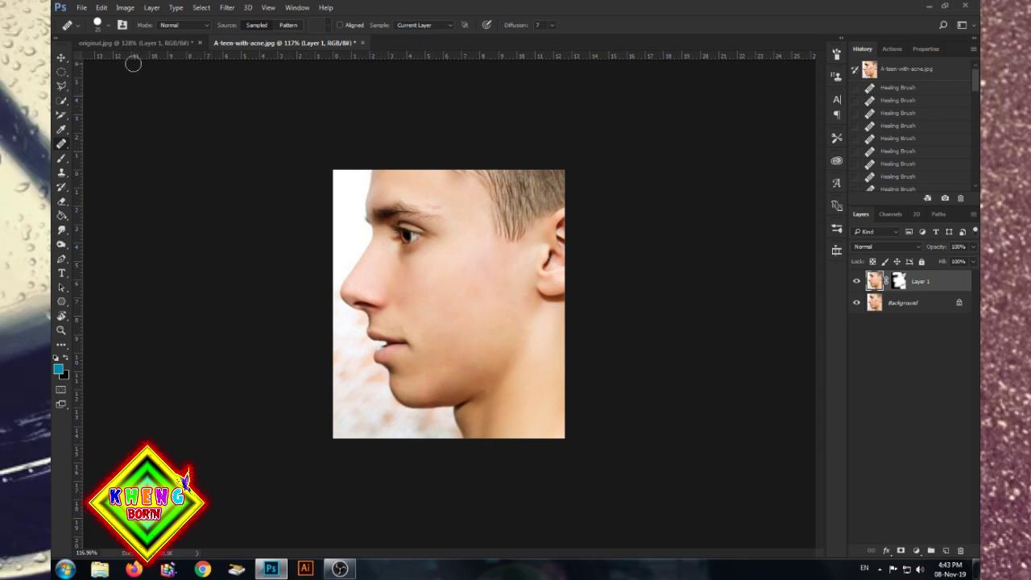
{"action": "left_click", "coordinate": [152, 45]}
{"action": "left_click", "coordinate": [251, 45]}
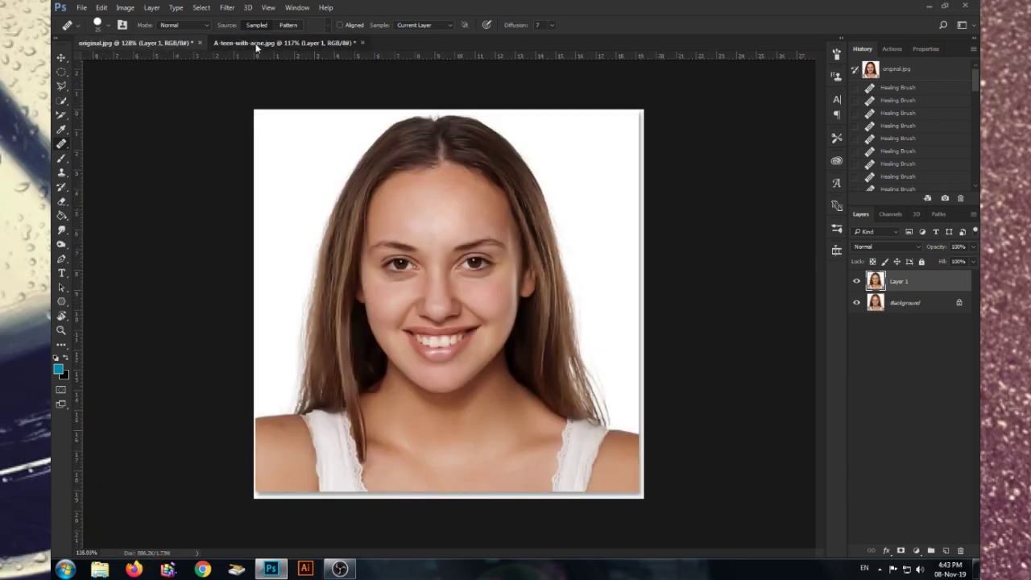